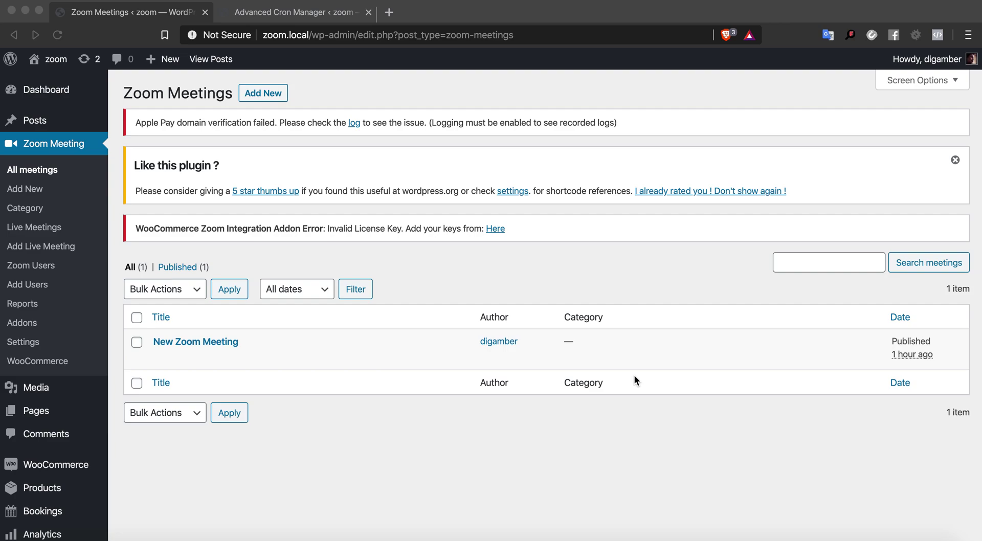
Read the Sublime Text reminder-email notes, highlighting line 3 and the word Email, then return to the browser
scroll(634, 377, down, 3)
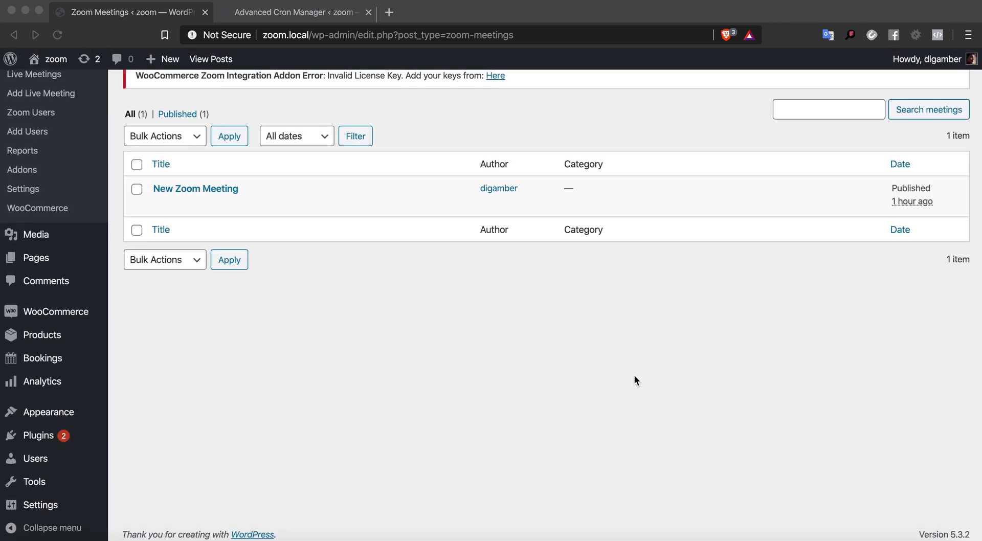
scroll(634, 381, up, 3)
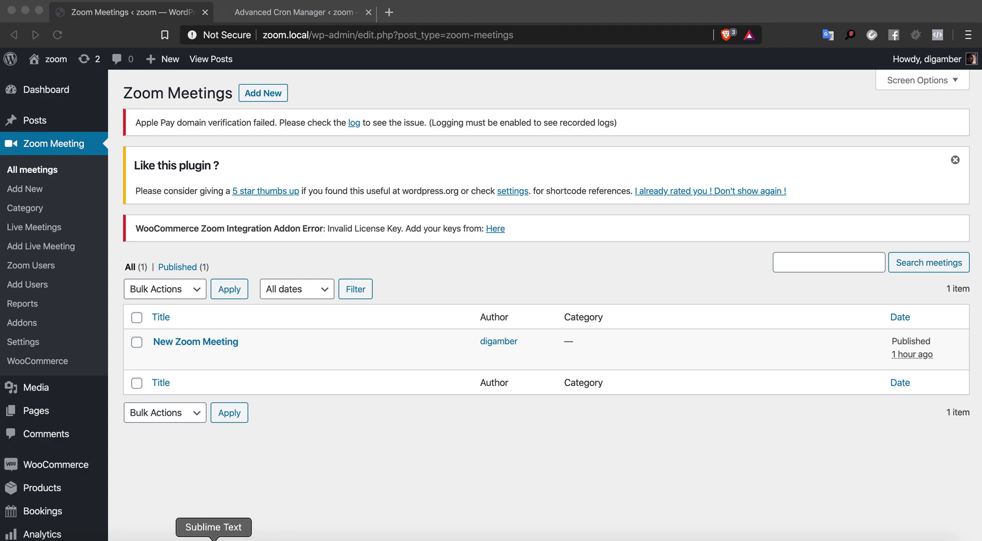
click(213, 539)
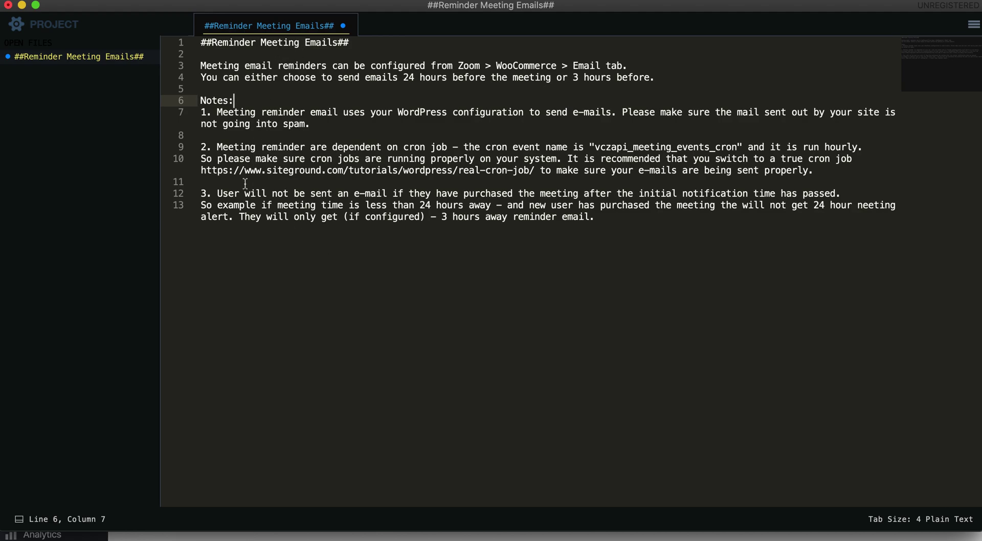
triple_click(263, 66)
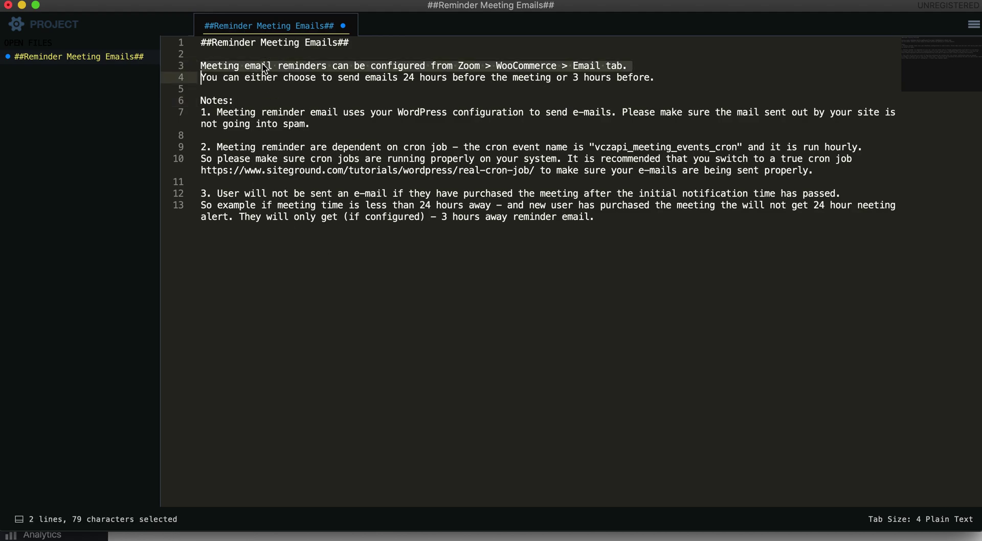
double_click(600, 68)
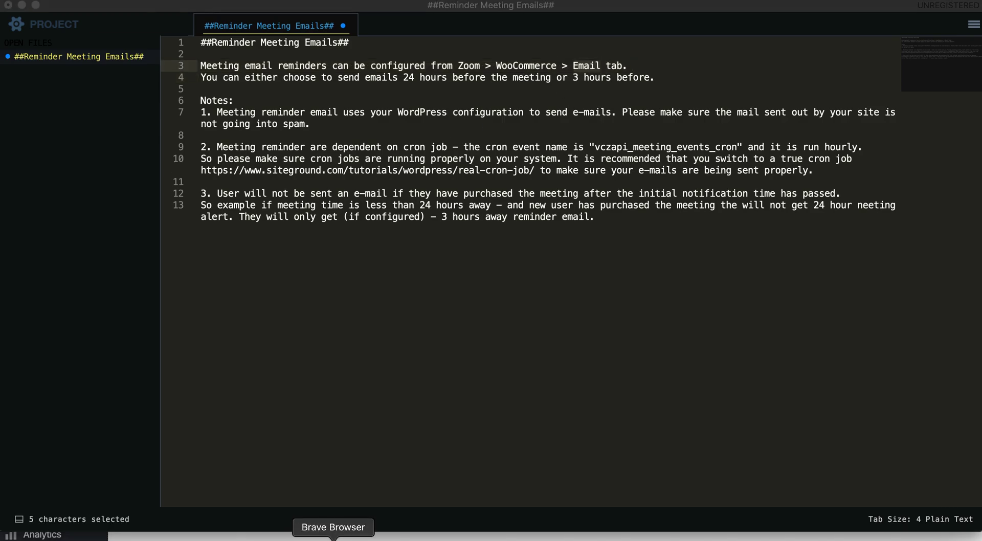
click(333, 538)
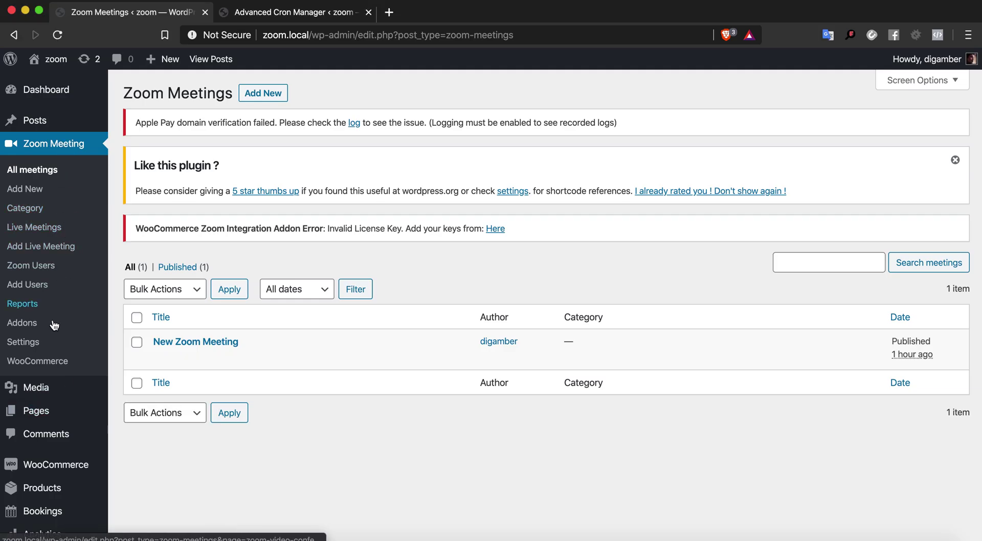
Open the Zoom WooCommerce Email tab and re-enable meeting reminders
click(37, 361)
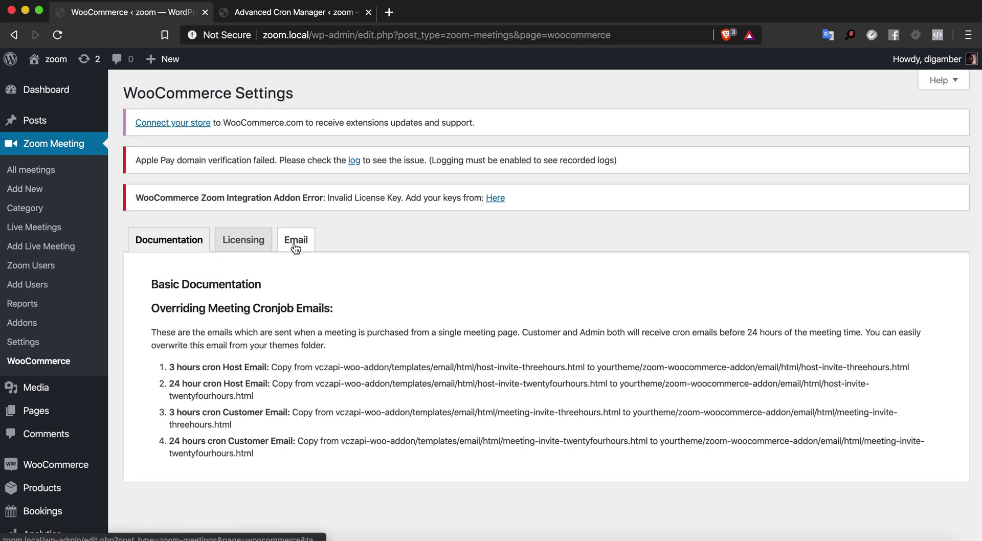
click(296, 246)
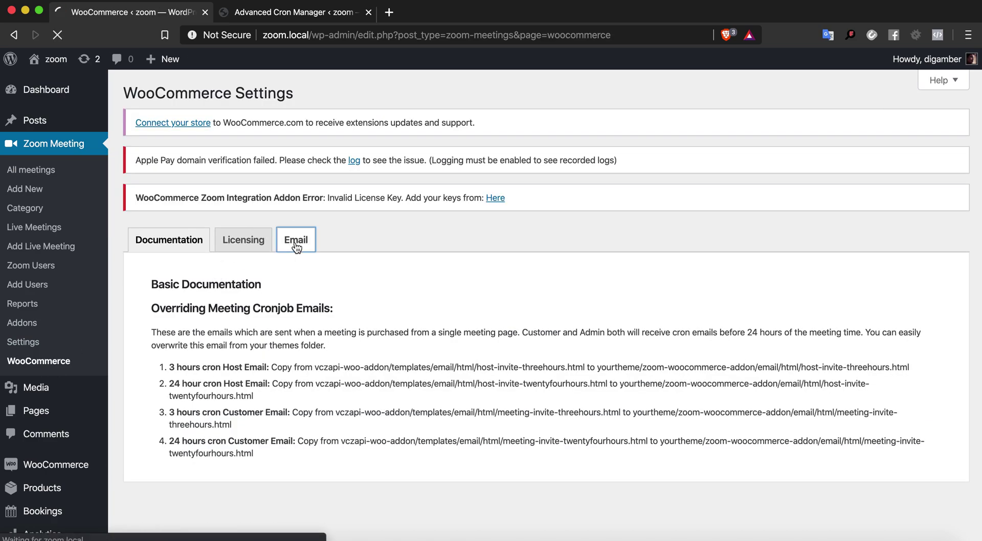
scroll(296, 246, down, 3)
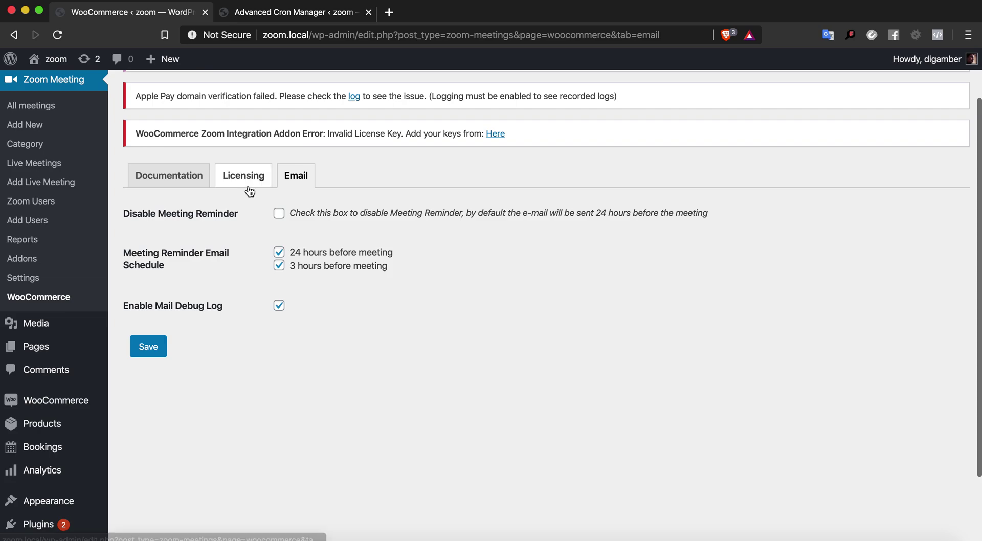
click(207, 214)
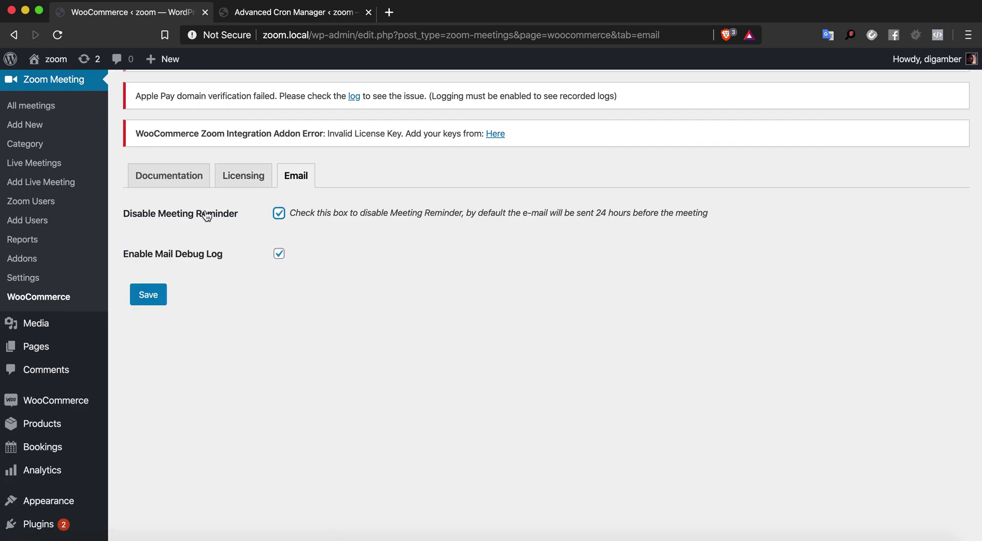
click(280, 214)
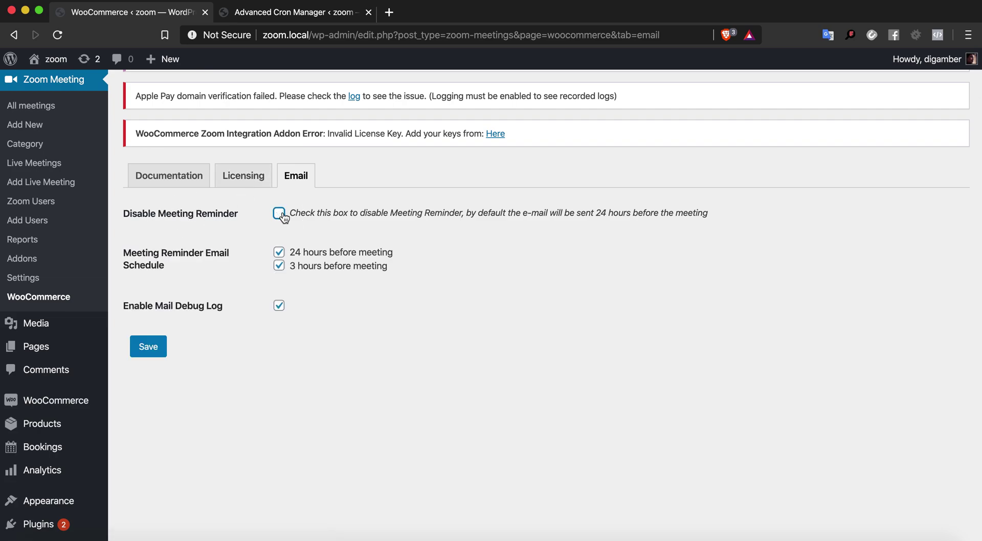
Keep the 24-hour and 3-hour reminder schedules and Mail Debug Log enabled, then save
triple_click(166, 253)
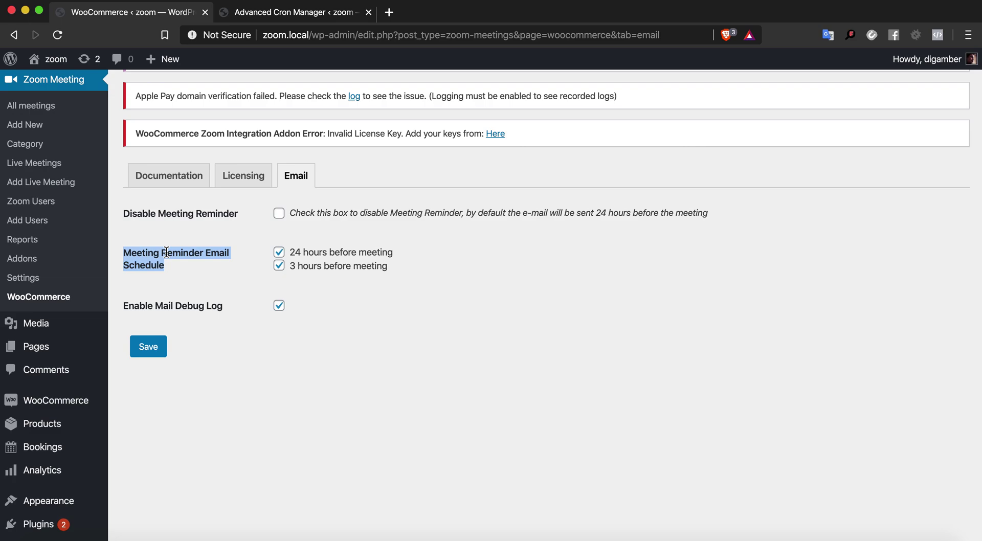
click(279, 253)
click(282, 272)
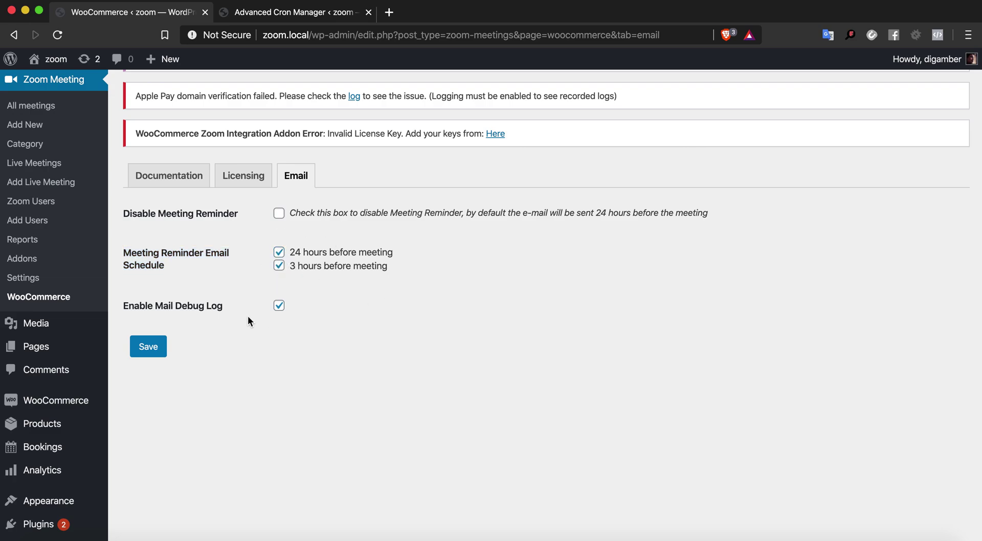
triple_click(156, 309)
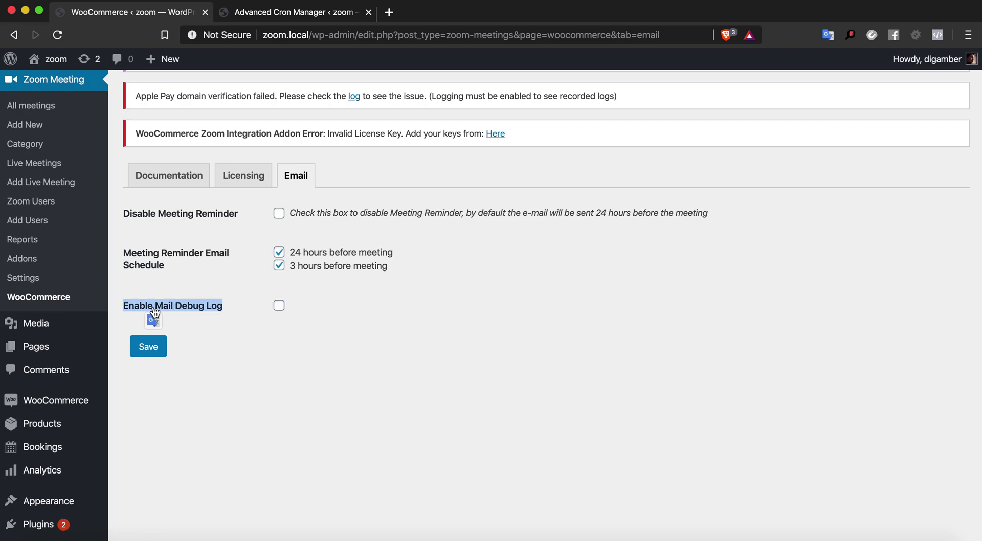
click(155, 311)
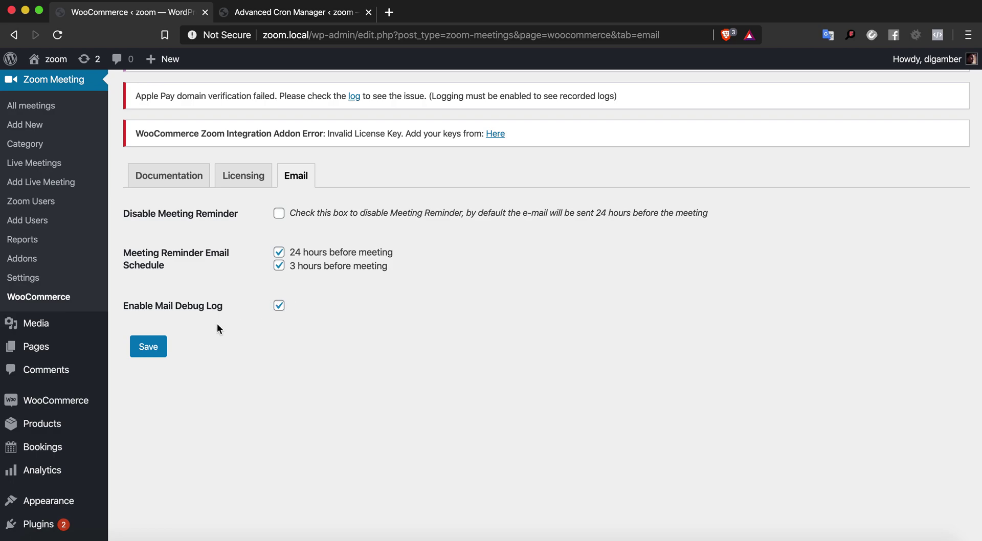
double_click(197, 309)
click(156, 350)
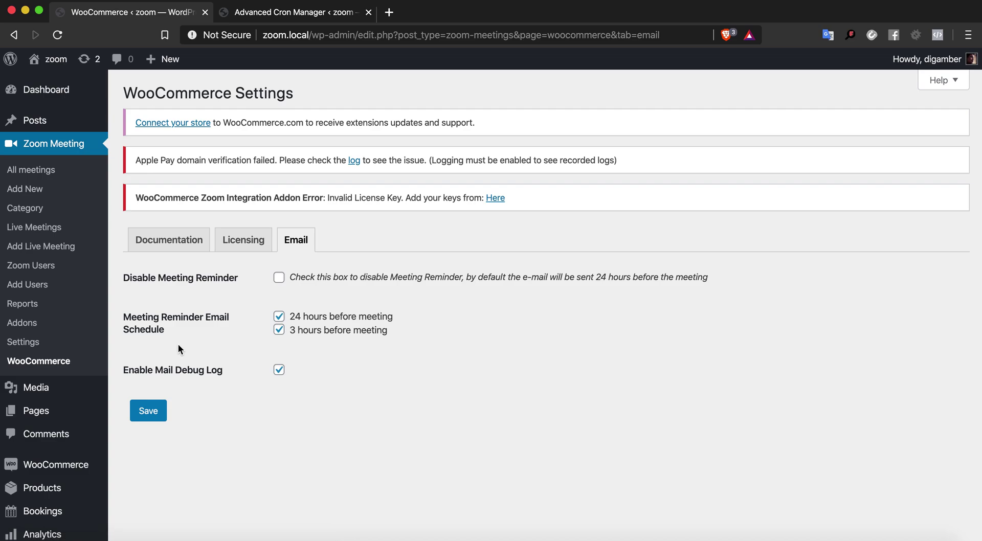
scroll(178, 350, down, 3)
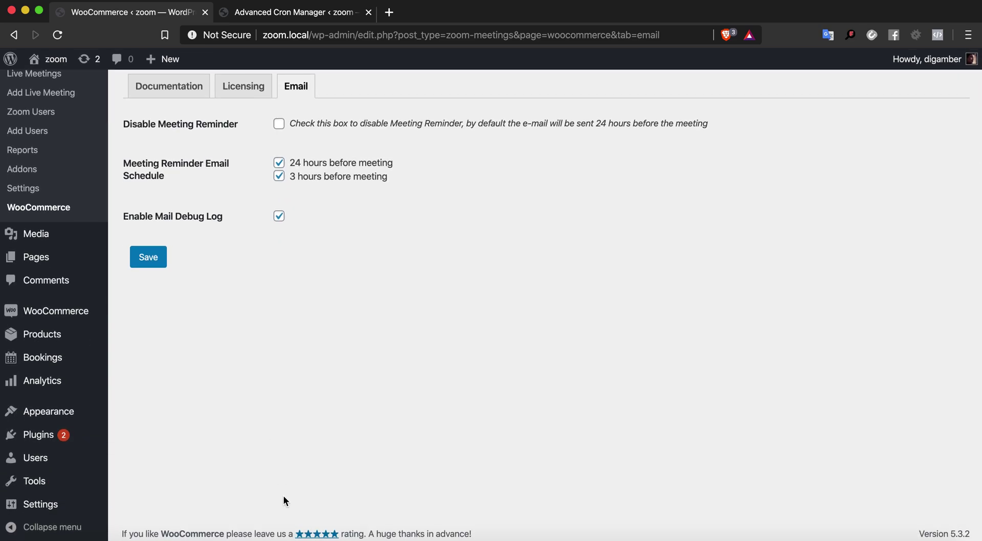
Open MailHog from Local's Utilities and delete both New Zoom Meeting reminder emails
click(253, 538)
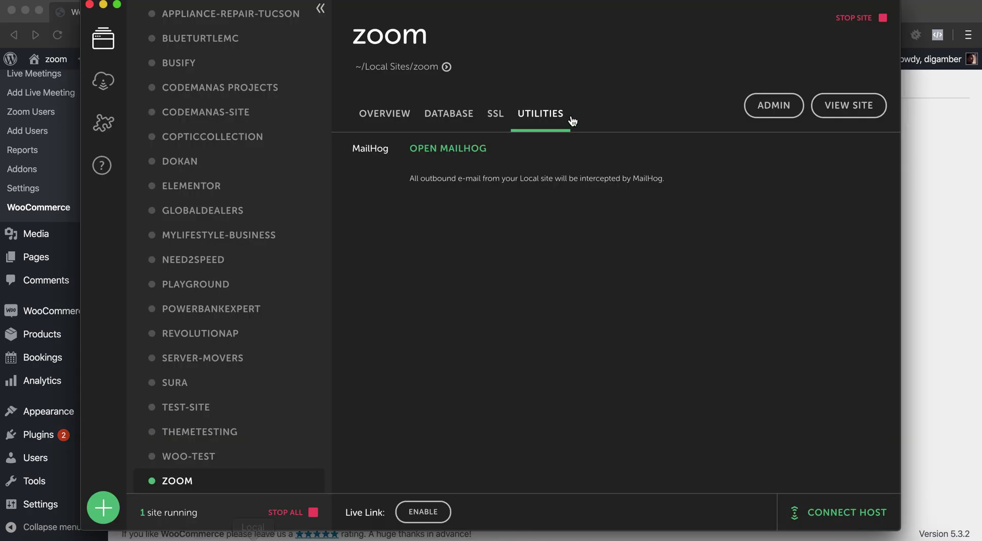
click(470, 150)
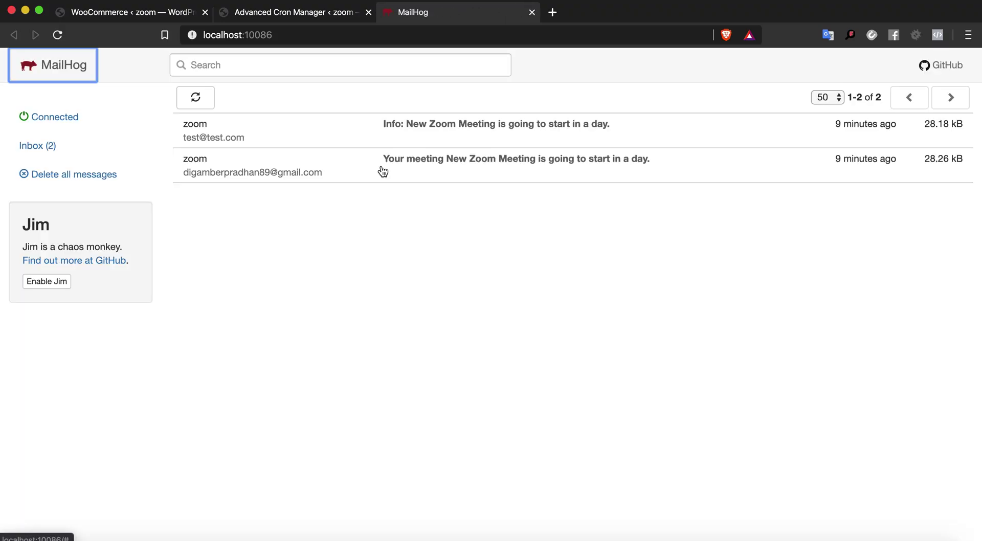
click(123, 182)
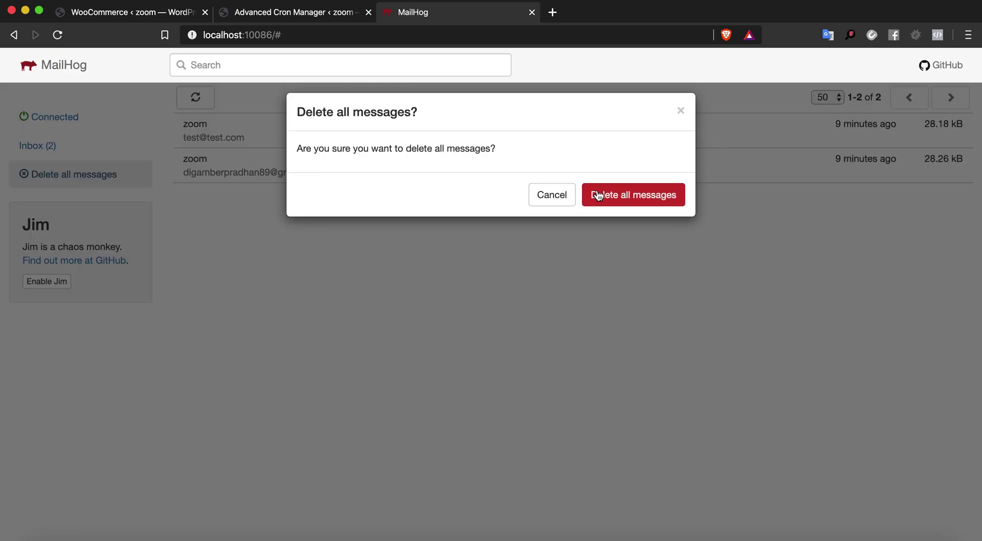
click(598, 195)
In Local, open the zoom site's Database tab to launch Adminer on the 'local' database
key(super+Tab)
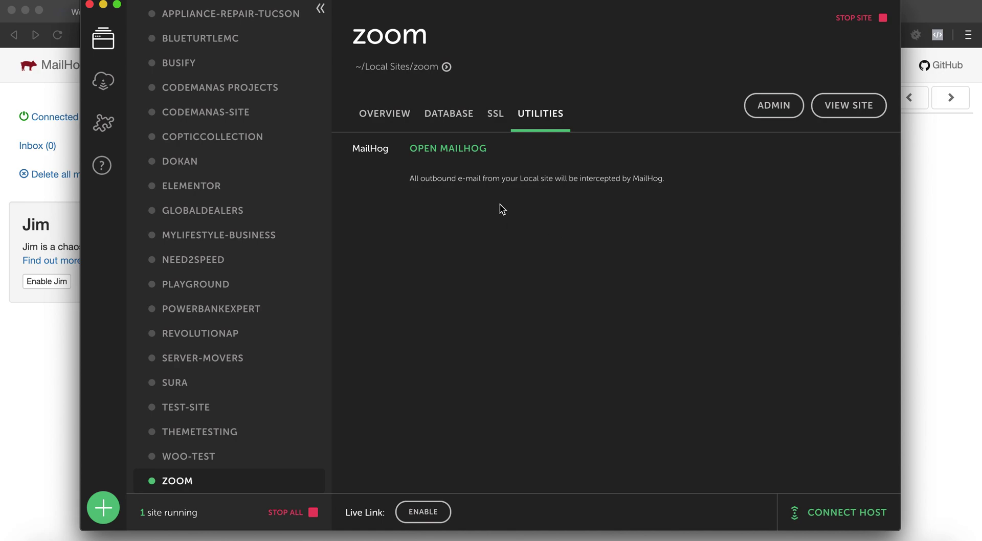
click(461, 121)
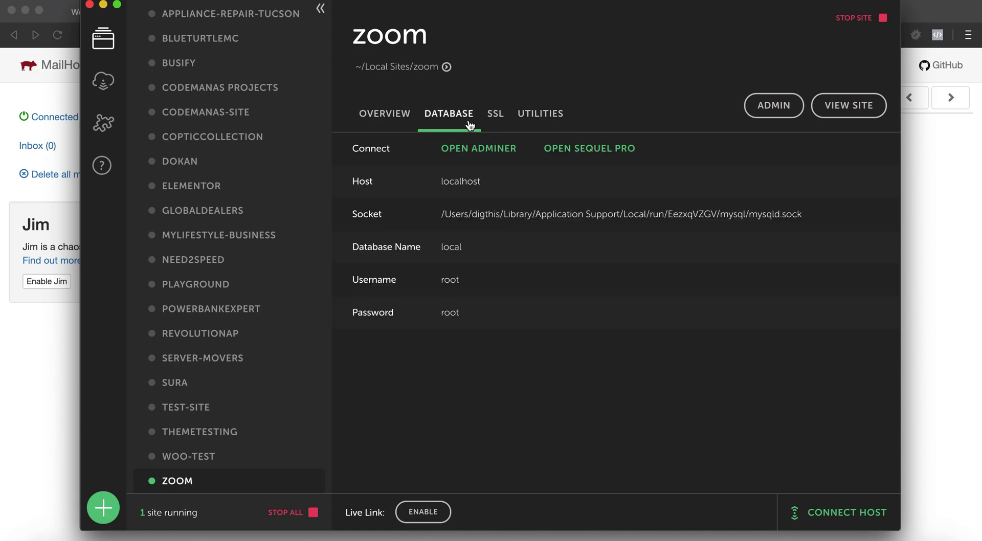
click(492, 122)
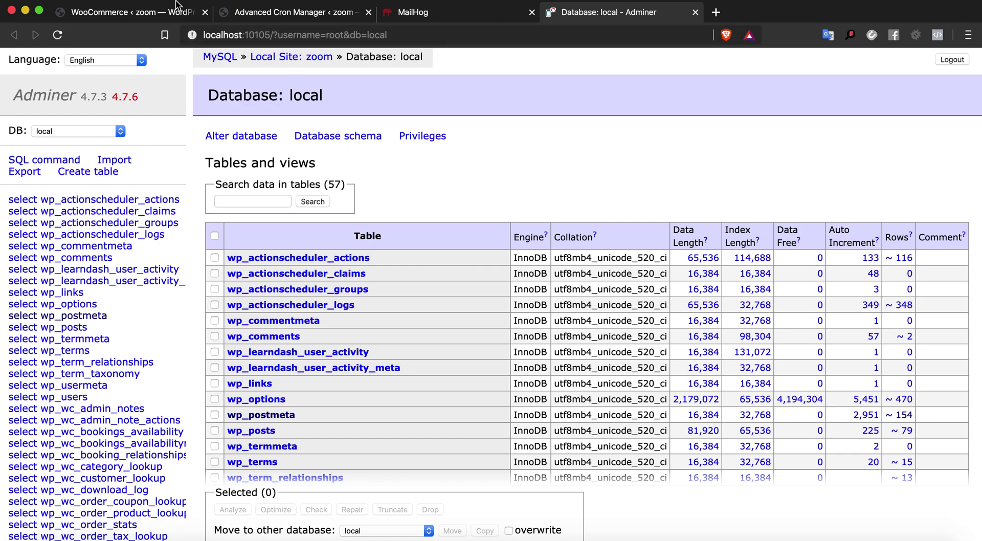
Browse the wp_postmeta table sorted by meta_id, newest first
click(95, 317)
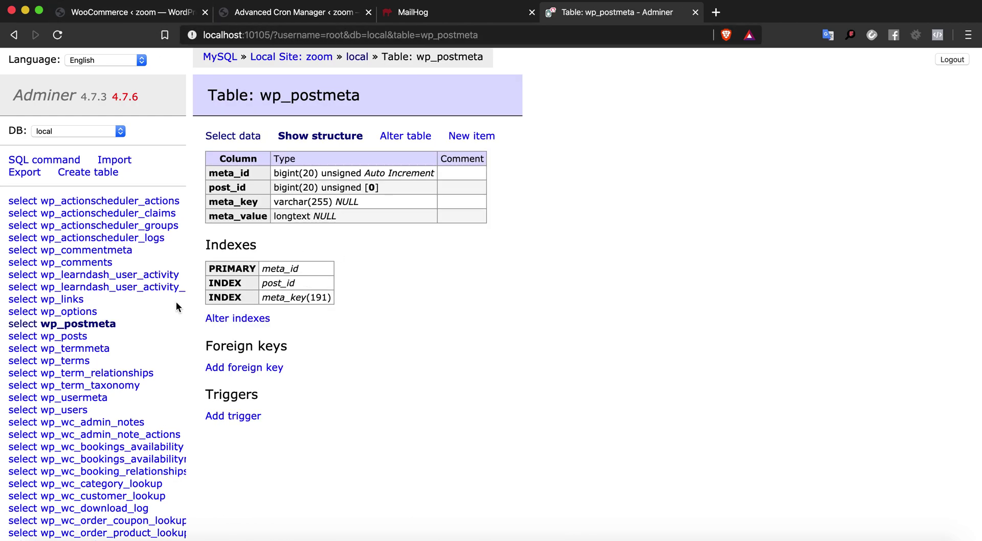
click(244, 139)
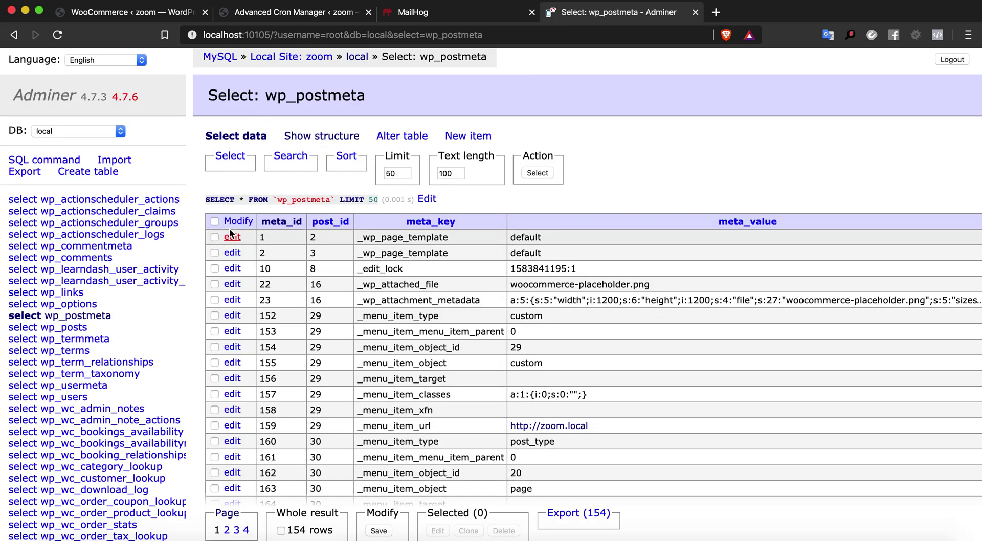
click(286, 222)
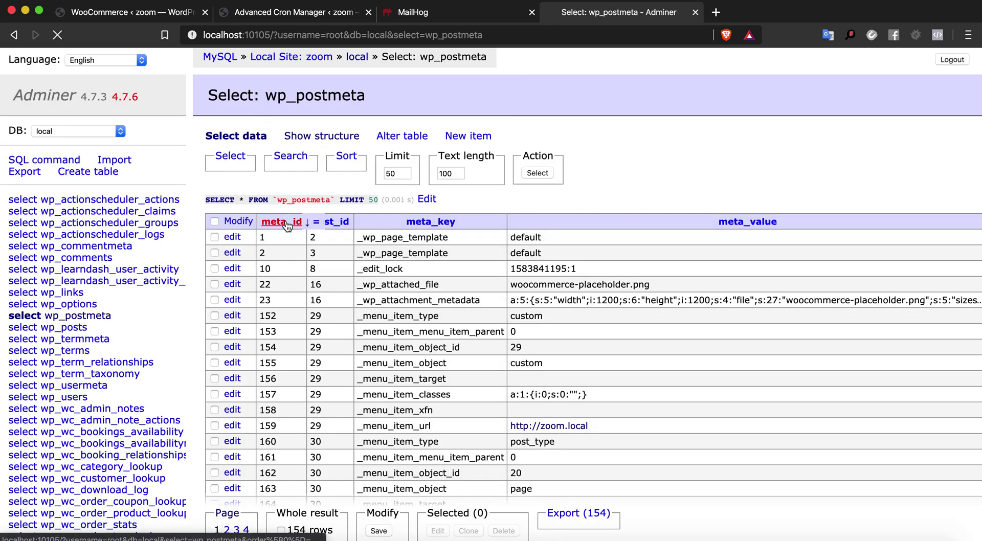
click(295, 234)
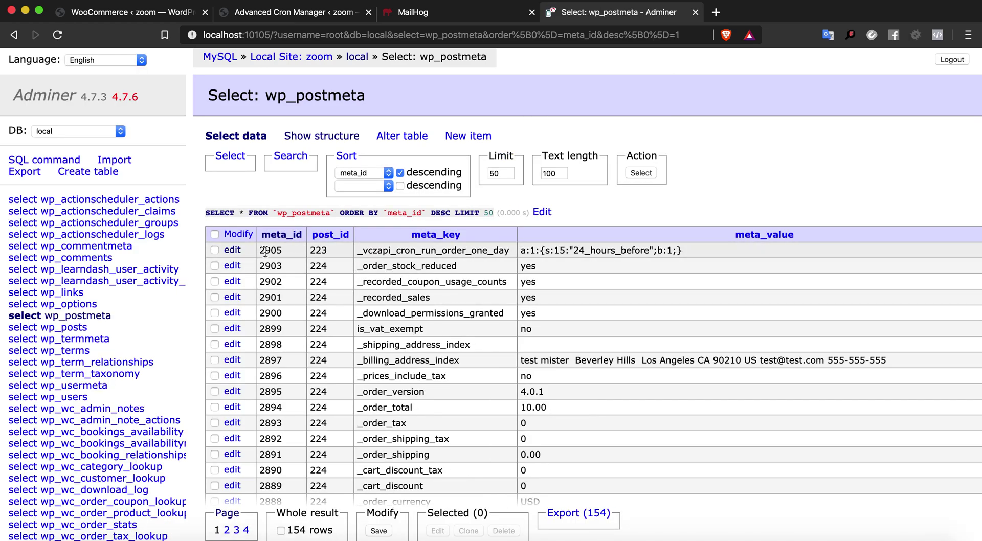
Empty the meta_value of row 2905 (_vczapi_cron_run_order_one_day) and save it
click(233, 251)
click(490, 243)
key(super+a)
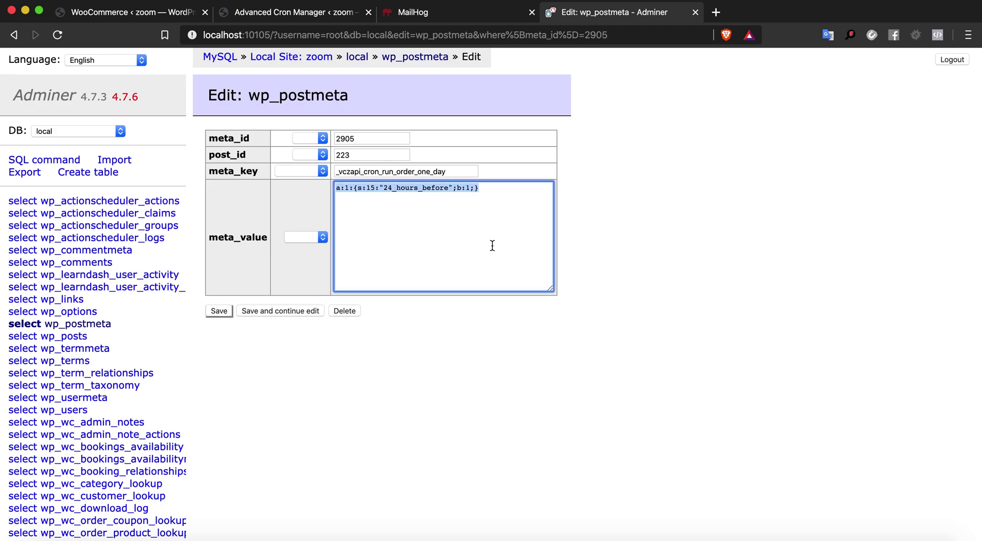
key(BackSpace)
click(223, 312)
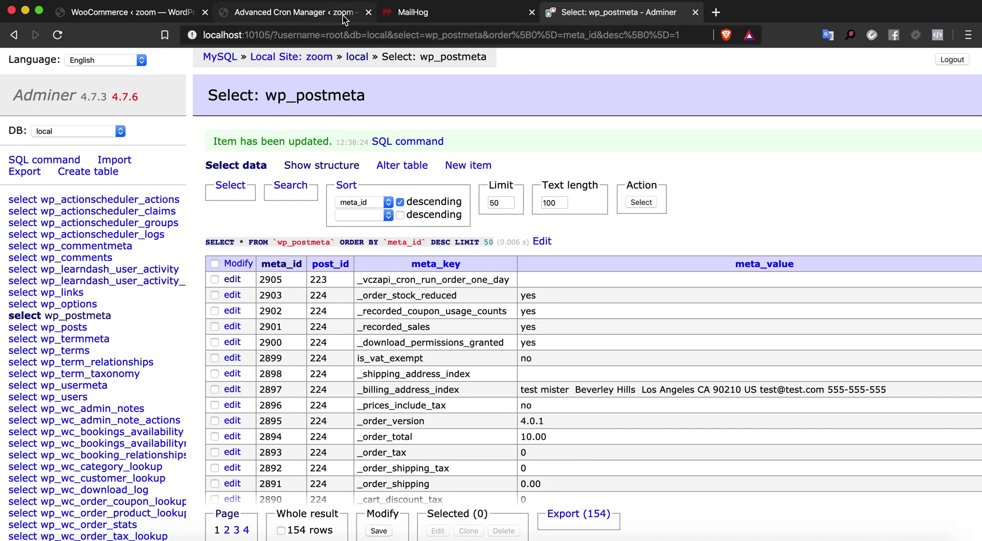
click(165, 20)
Navigate via the WooCommerce menu to the Orders list showing the $10.00 processing order
scroll(111, 209, up, 5)
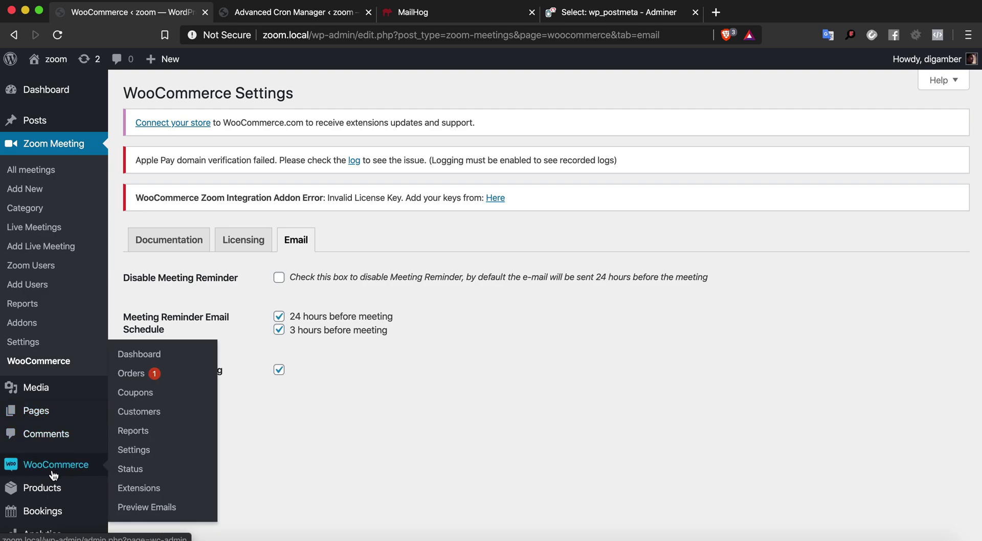
click(54, 475)
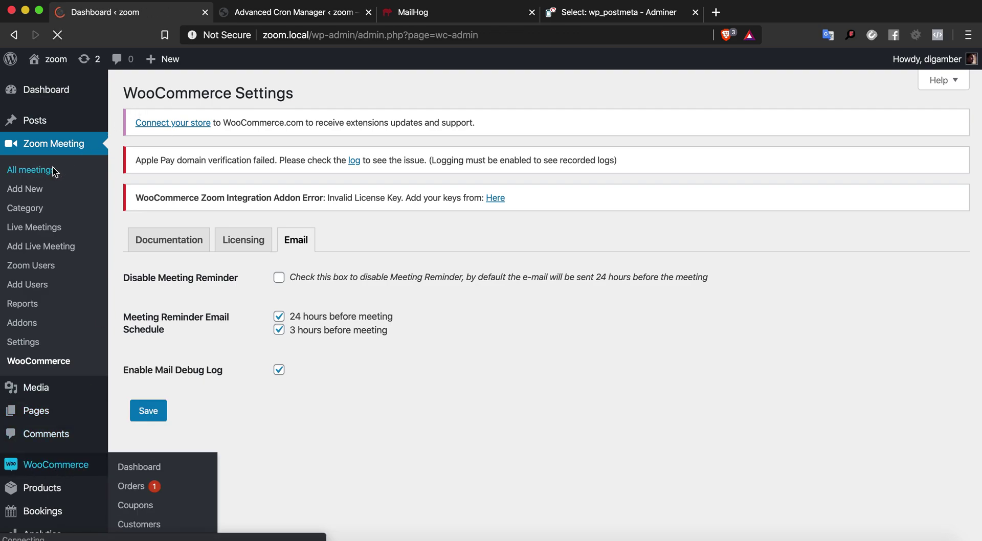
click(66, 150)
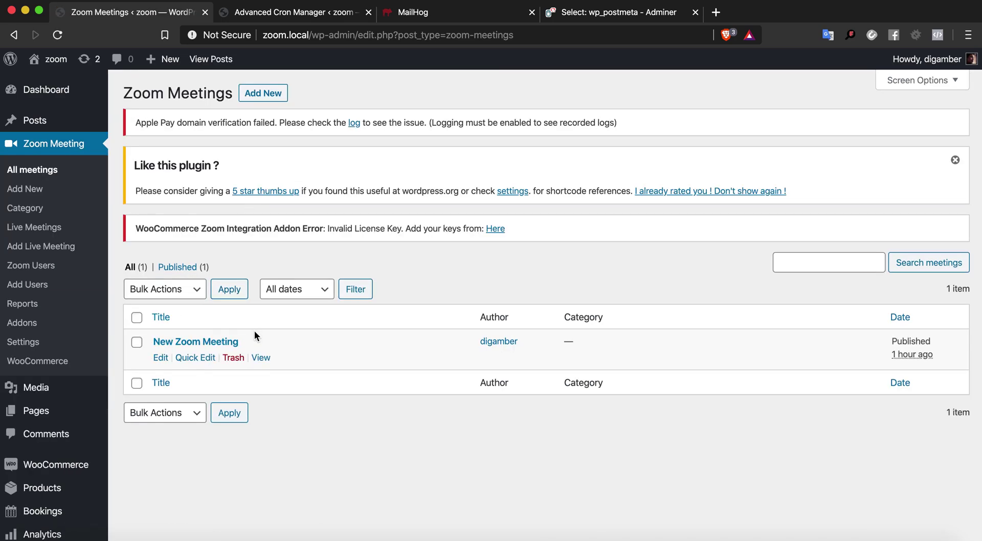
scroll(215, 365, down, 5)
mouse_move(92, 355)
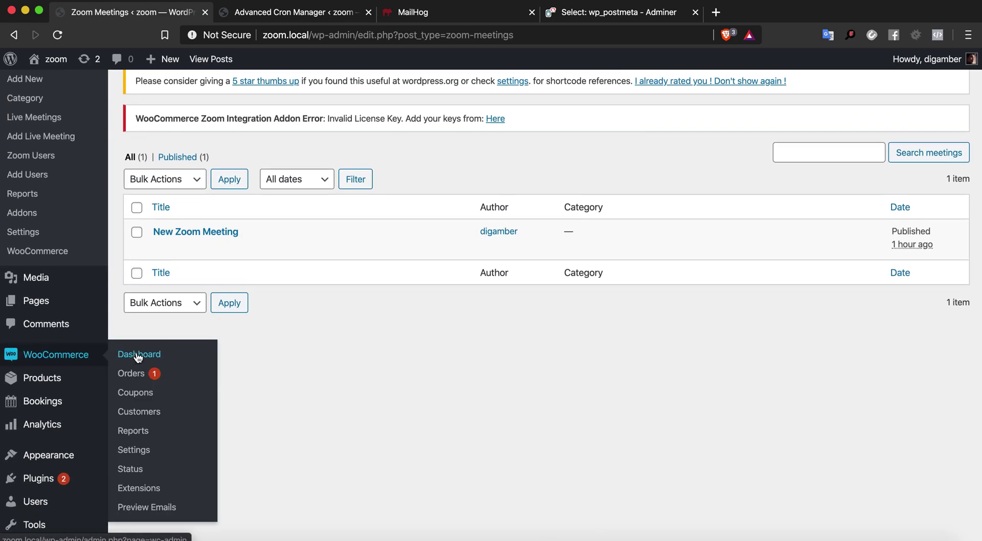
click(225, 306)
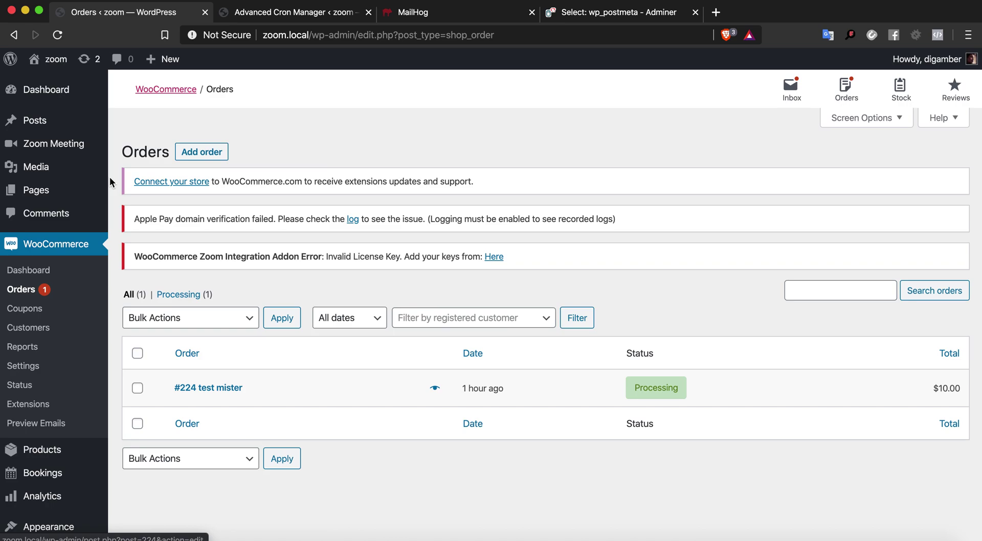
Open New Zoom Meeting from All meetings for editing and look over its title
click(70, 147)
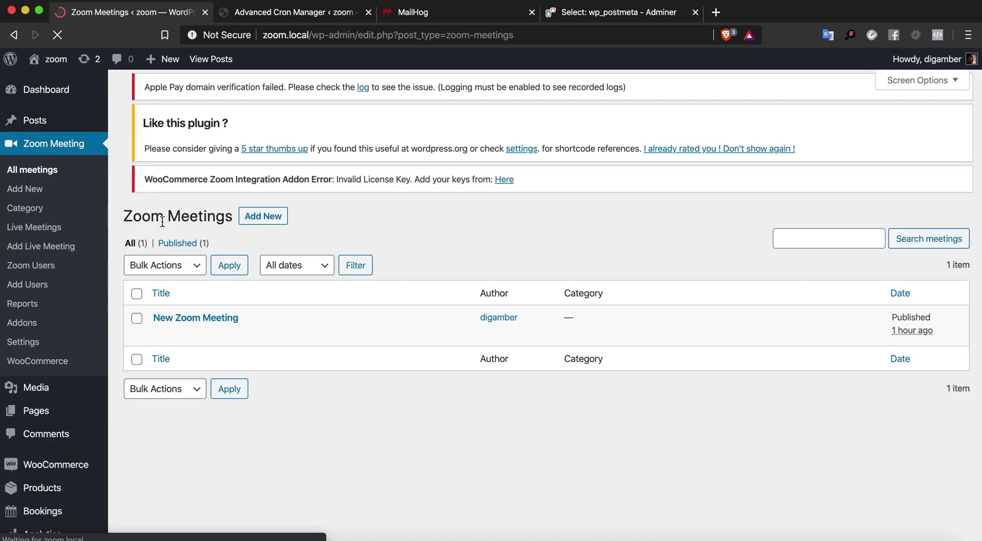
click(161, 358)
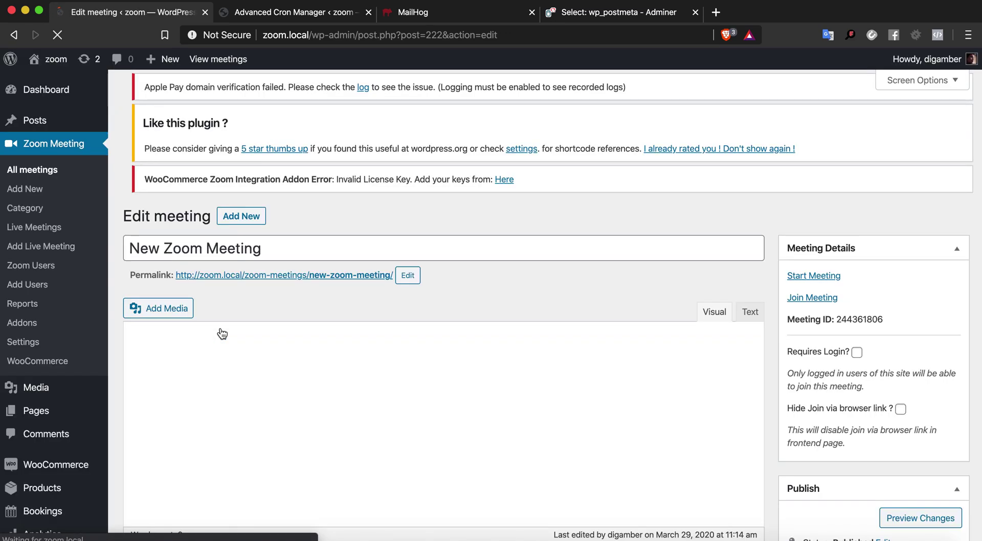
scroll(219, 336, down, 3)
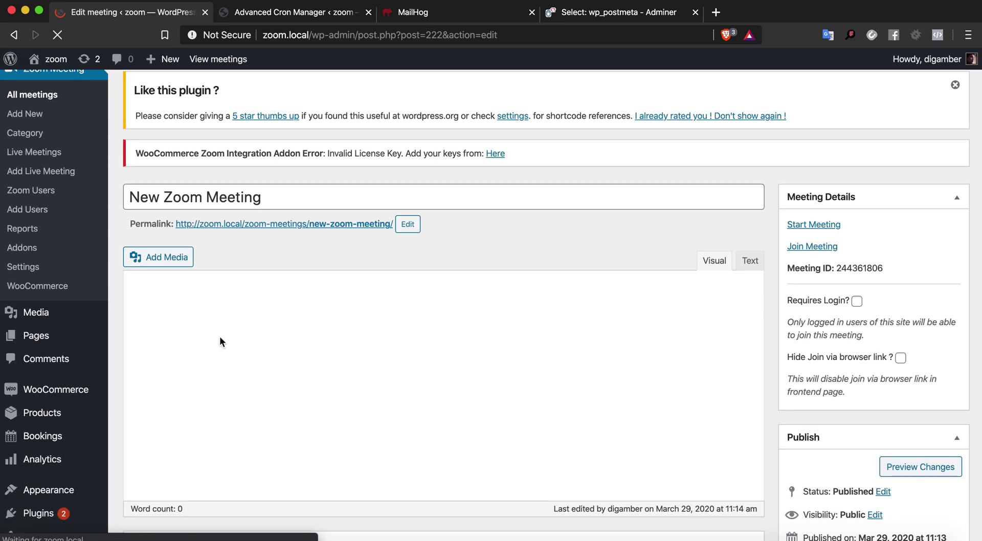
double_click(229, 198)
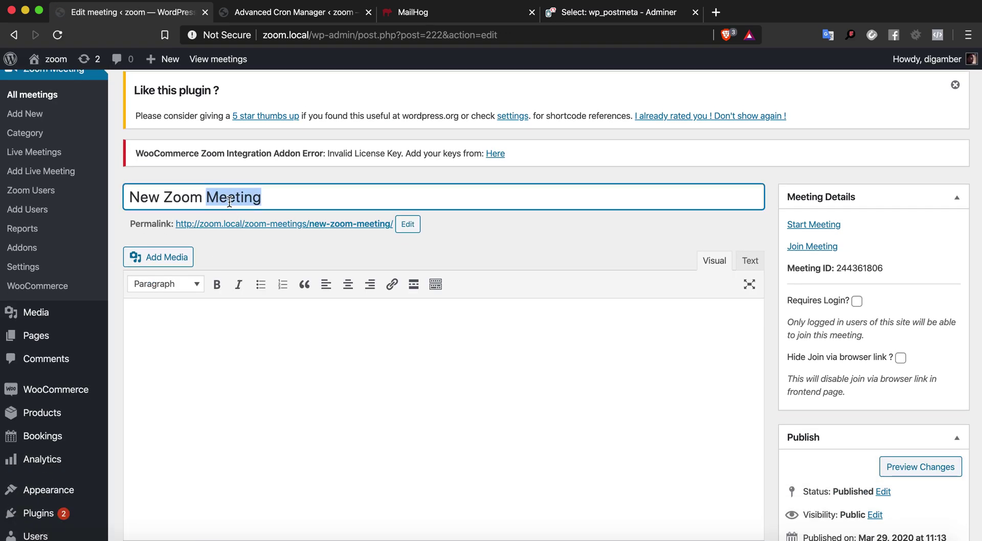
scroll(229, 201, down, 10)
scroll(229, 202, up, 8)
click(262, 102)
double_click(263, 100)
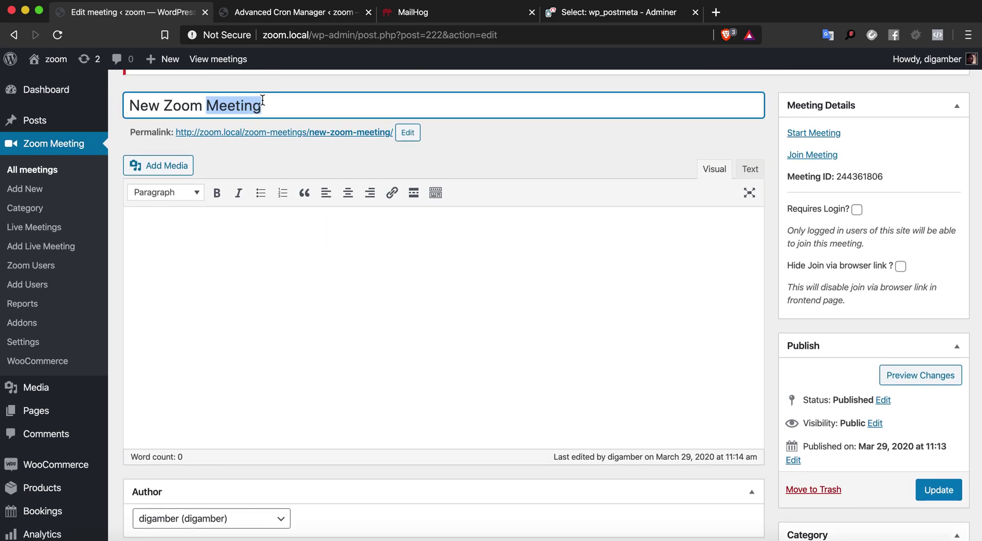
scroll(254, 172, down, 7)
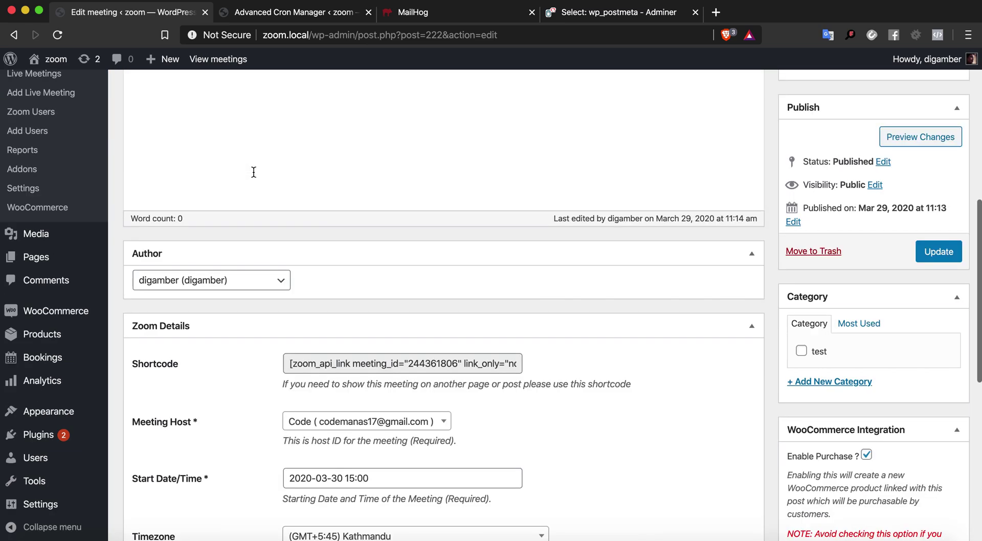
scroll(253, 174, down, 2)
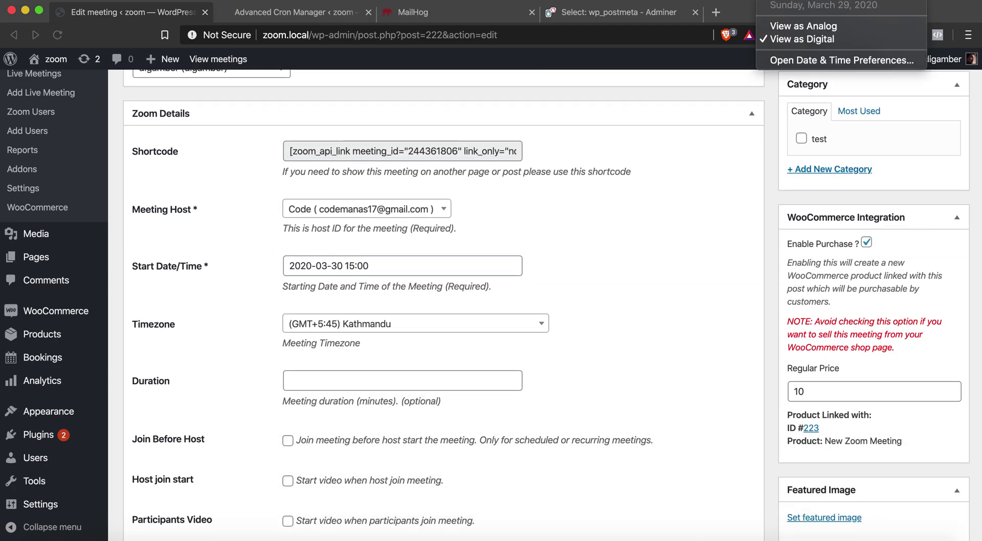
Inspect the start date 2020-03-30 in the date picker, leaving it unchanged
click(675, 384)
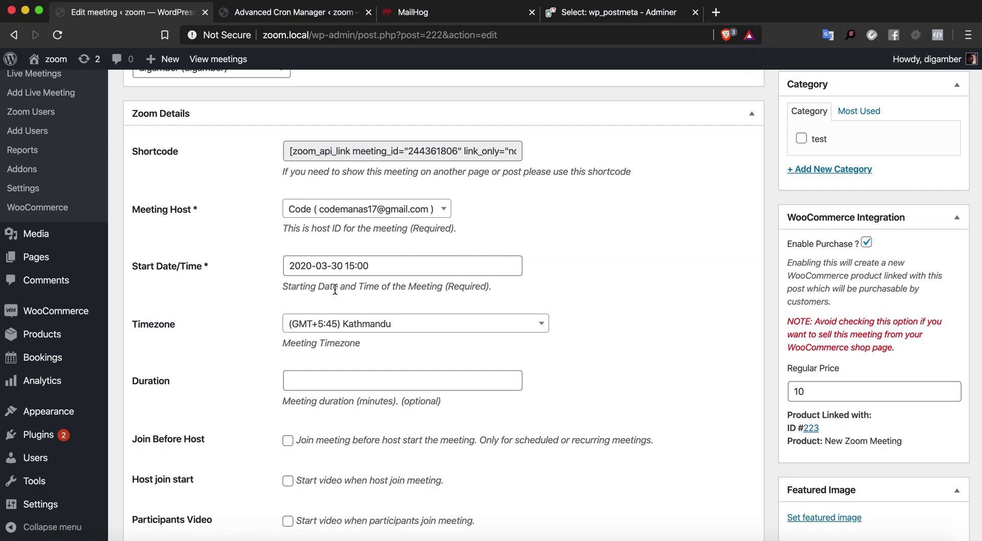
click(331, 268)
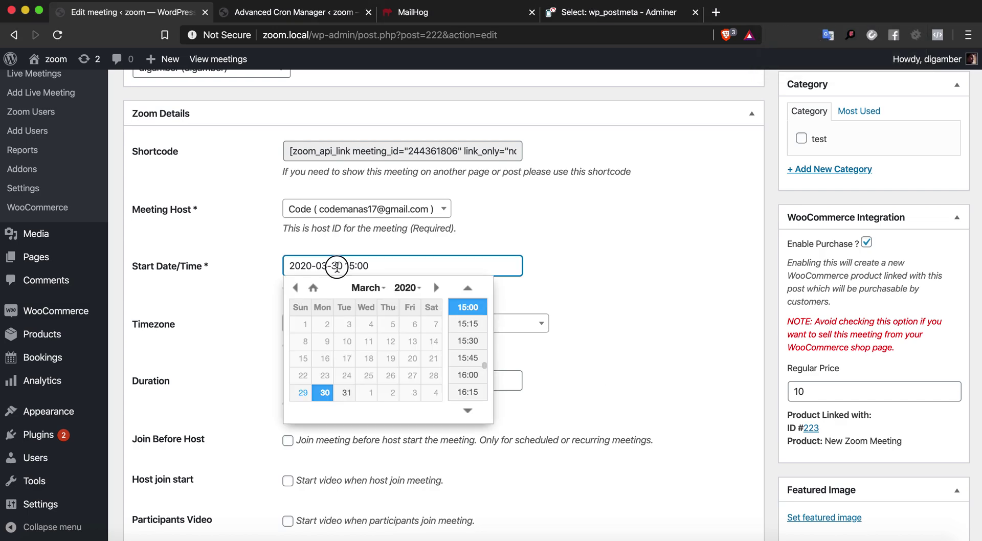
double_click(336, 268)
click(354, 265)
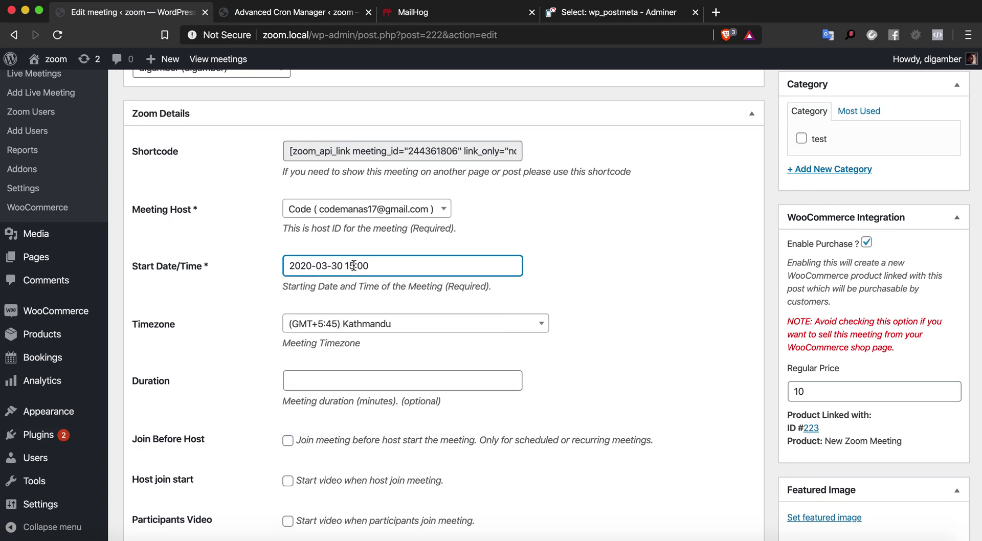
click(624, 240)
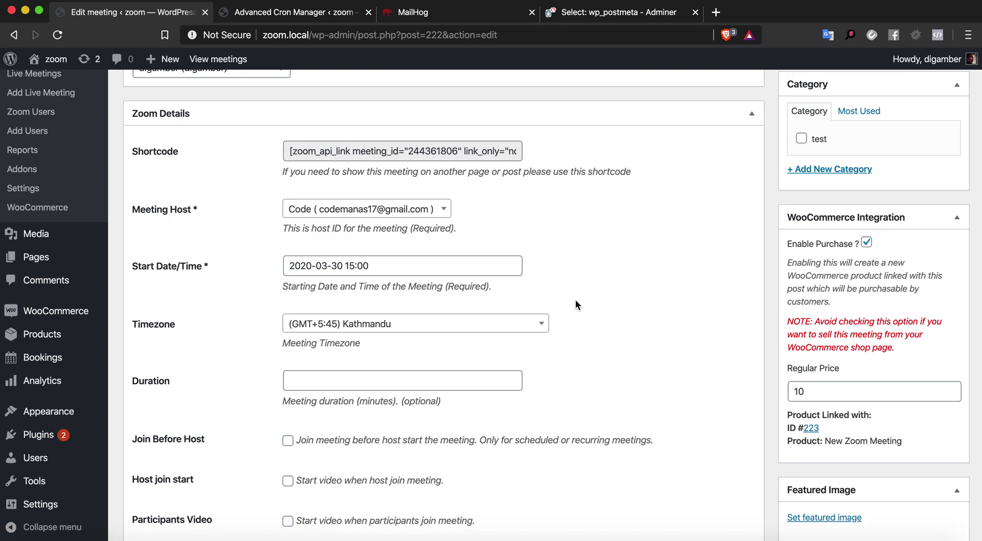
scroll(576, 302, down, 3)
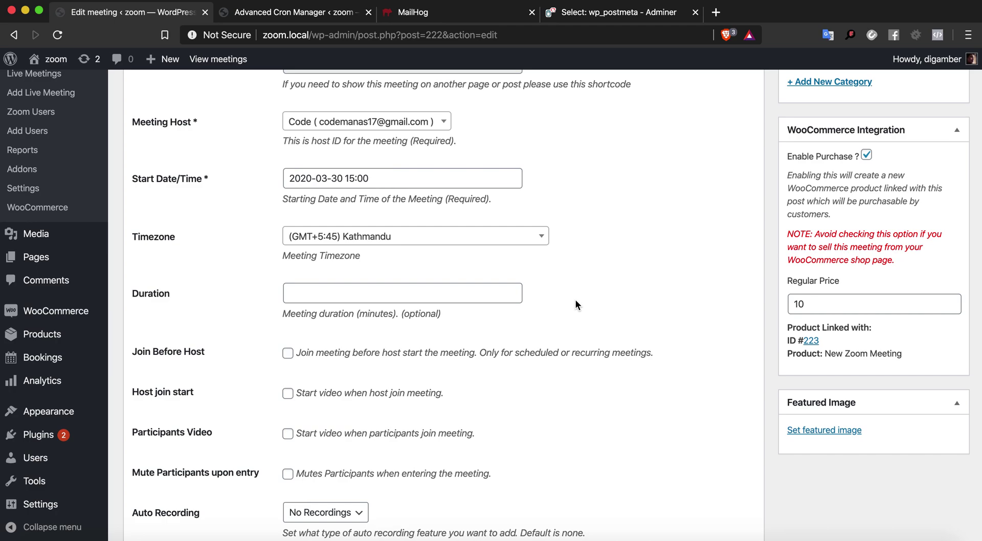
scroll(575, 302, down, 3)
scroll(576, 301, up, 4)
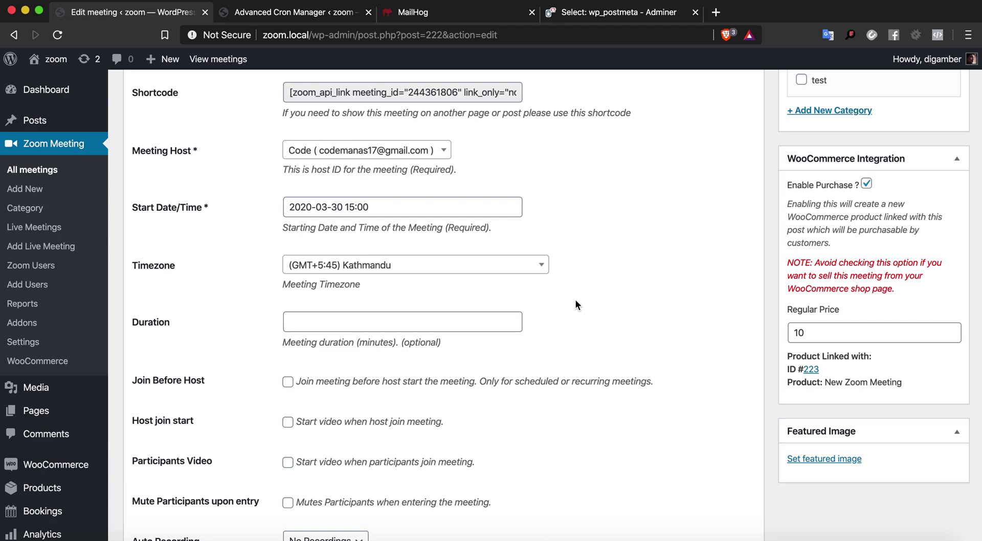
scroll(576, 304, up, 2)
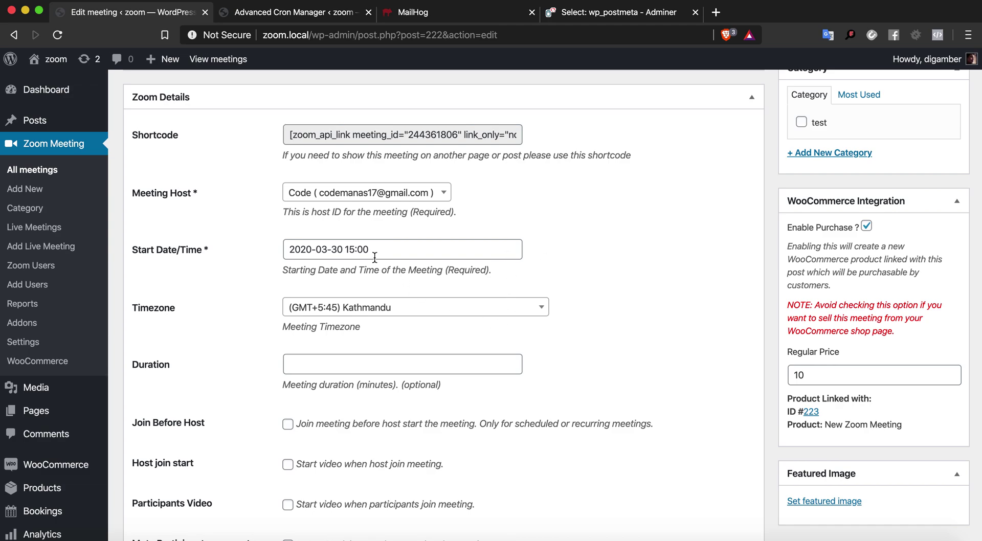
Recheck the 15:00 start time without changing it, then go to the WooCommerce Orders list
click(357, 254)
click(355, 251)
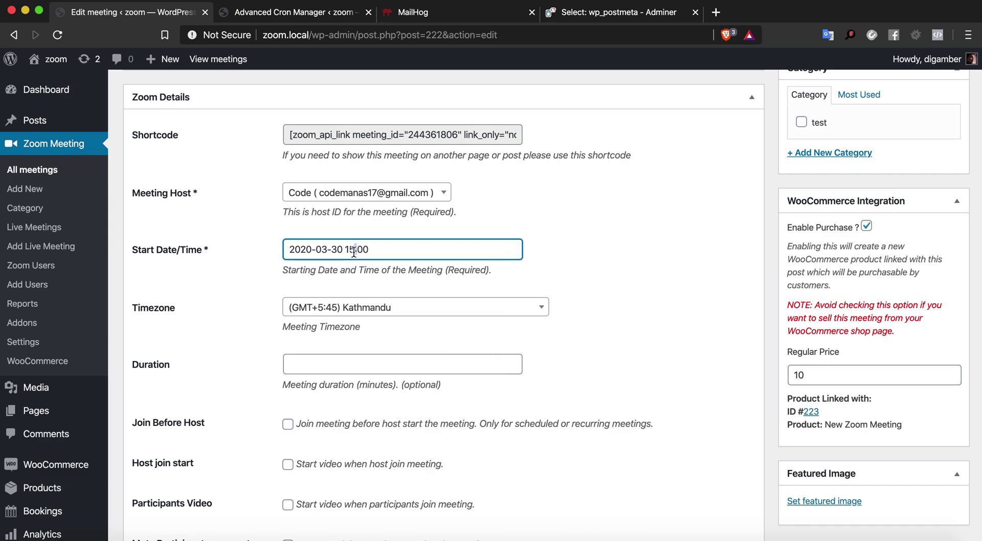
click(354, 250)
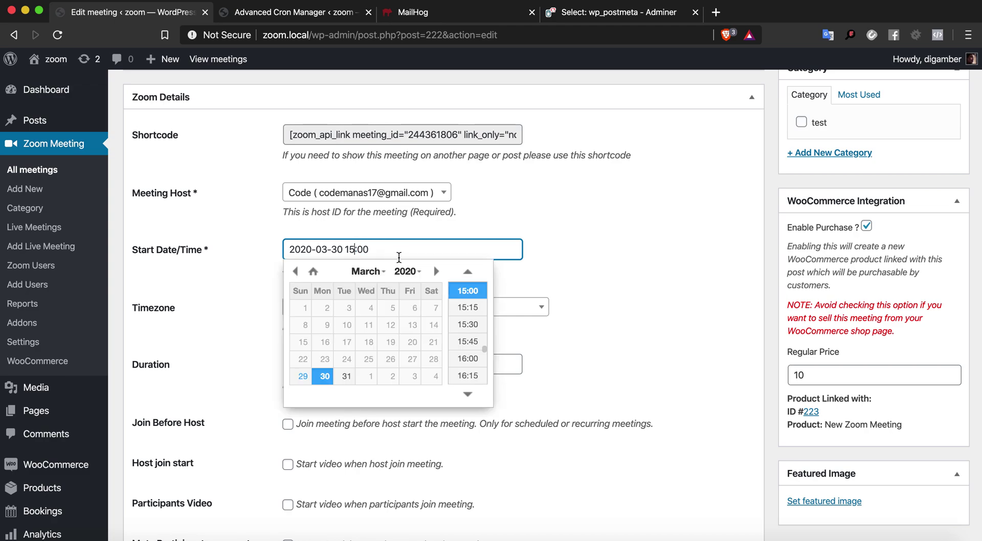
click(527, 254)
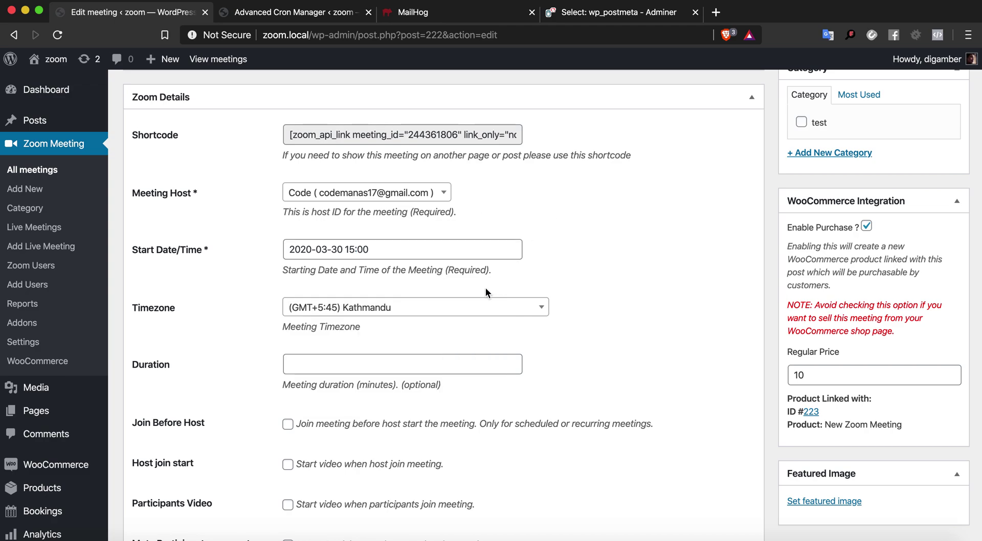
scroll(486, 287, down, 5)
scroll(486, 288, up, 3)
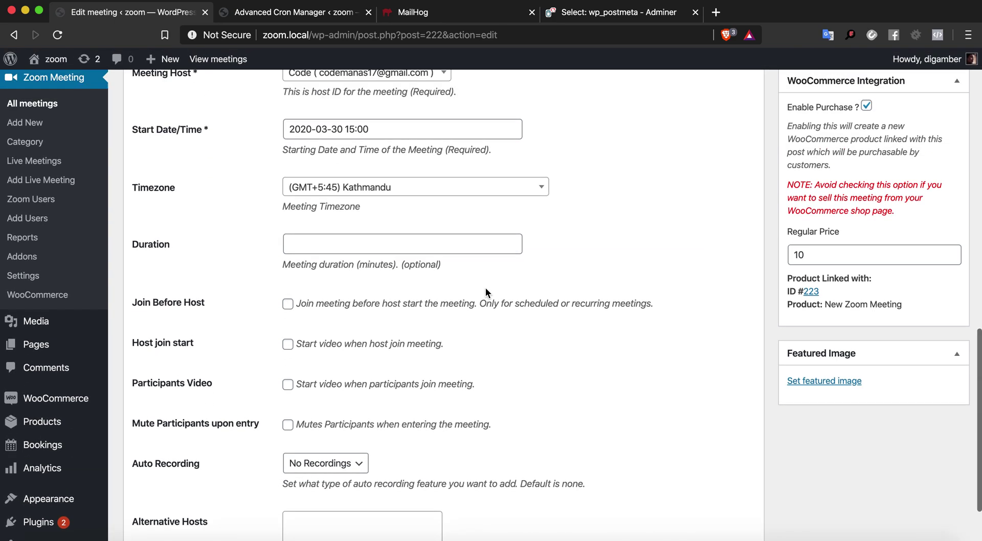
scroll(486, 288, up, 8)
mouse_move(48, 479)
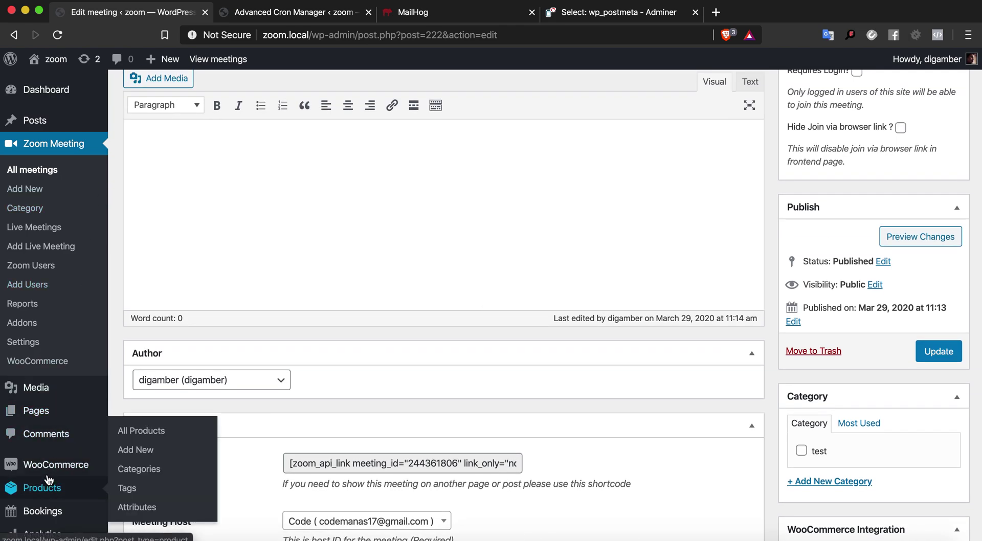
click(158, 374)
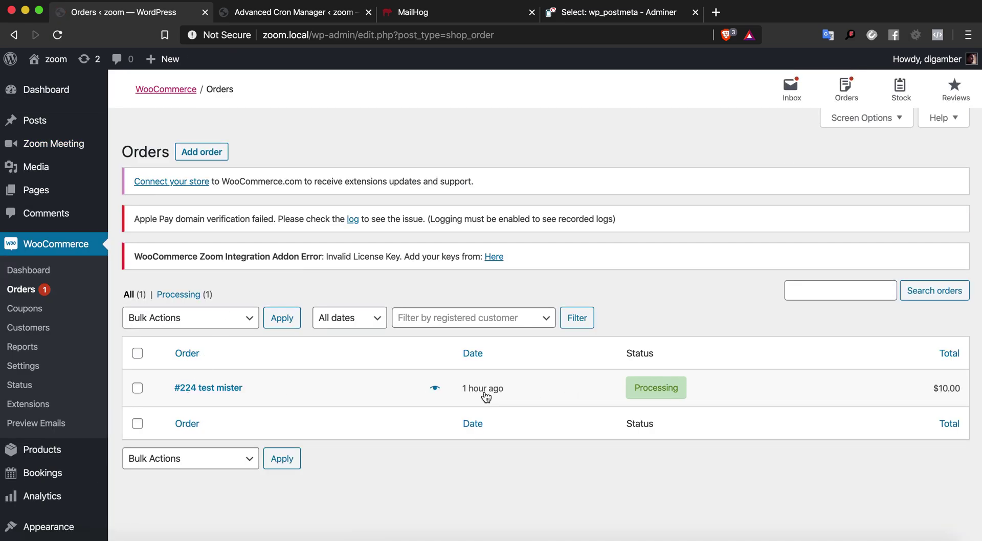
Review order #224's details, then return to the Zoom Meetings admin list
click(220, 393)
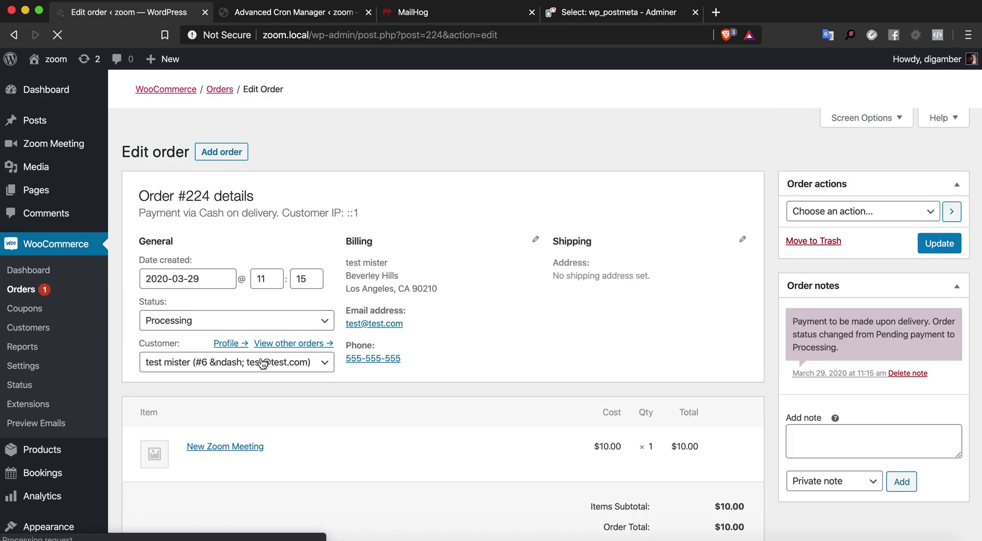
scroll(246, 346, down, 3)
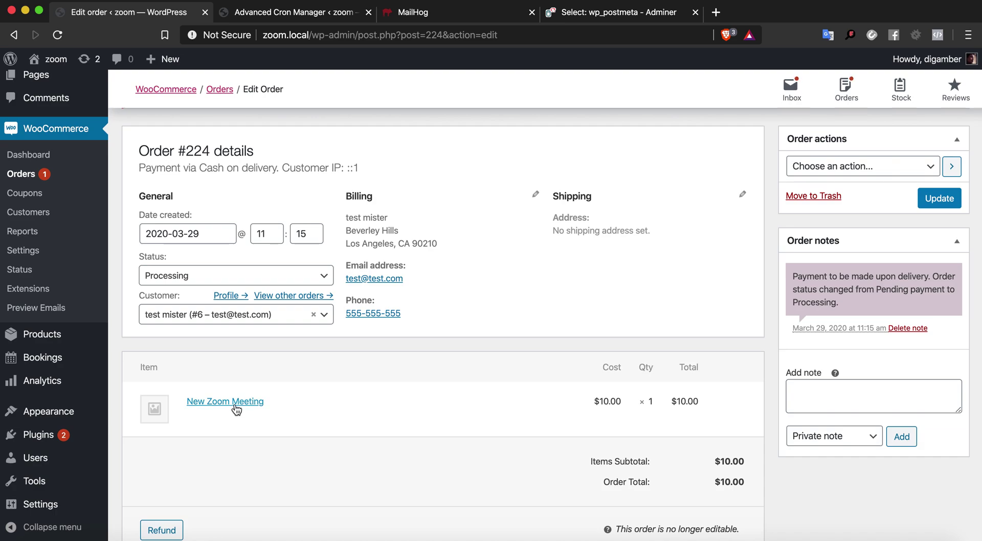
scroll(241, 404, down, 7)
scroll(241, 404, up, 5)
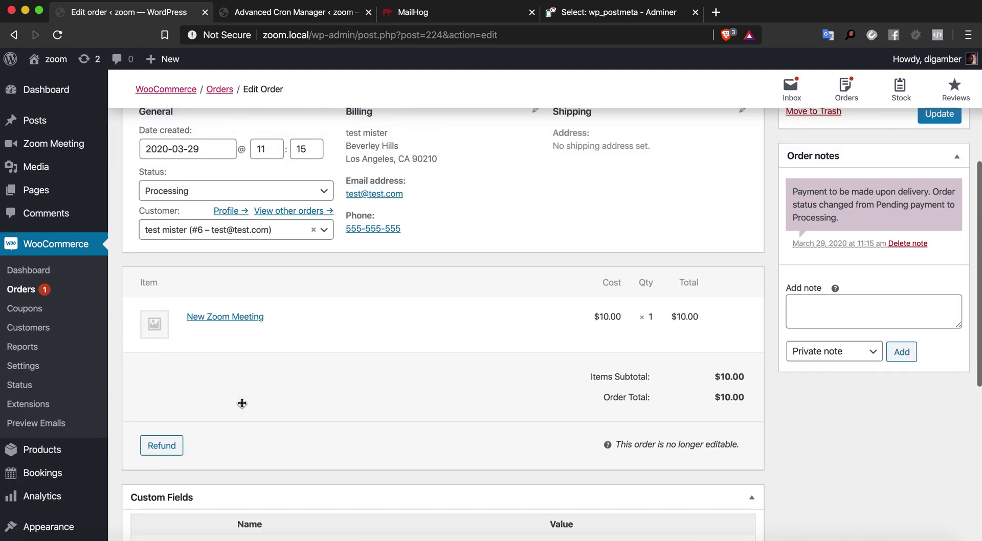
scroll(242, 403, up, 5)
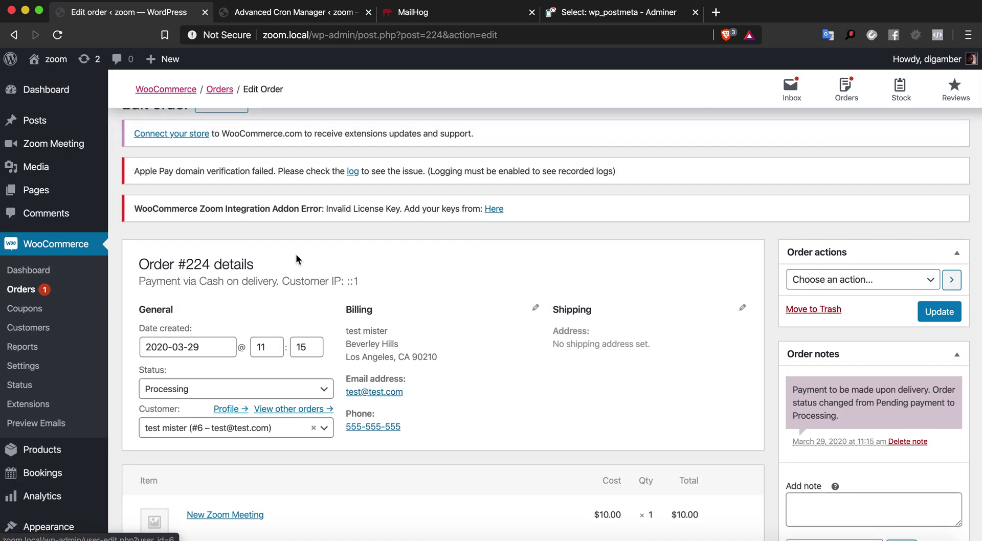
scroll(295, 261, up, 2)
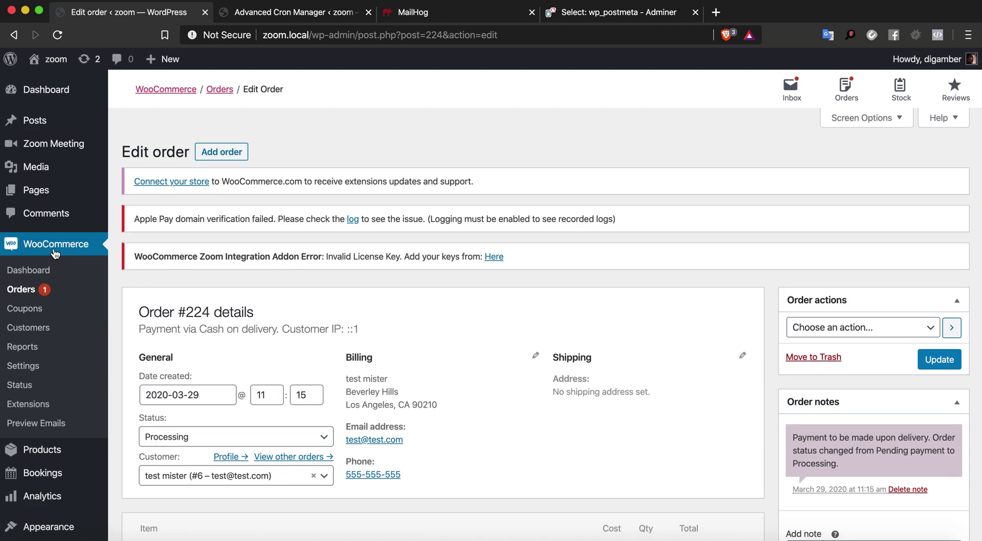
click(81, 147)
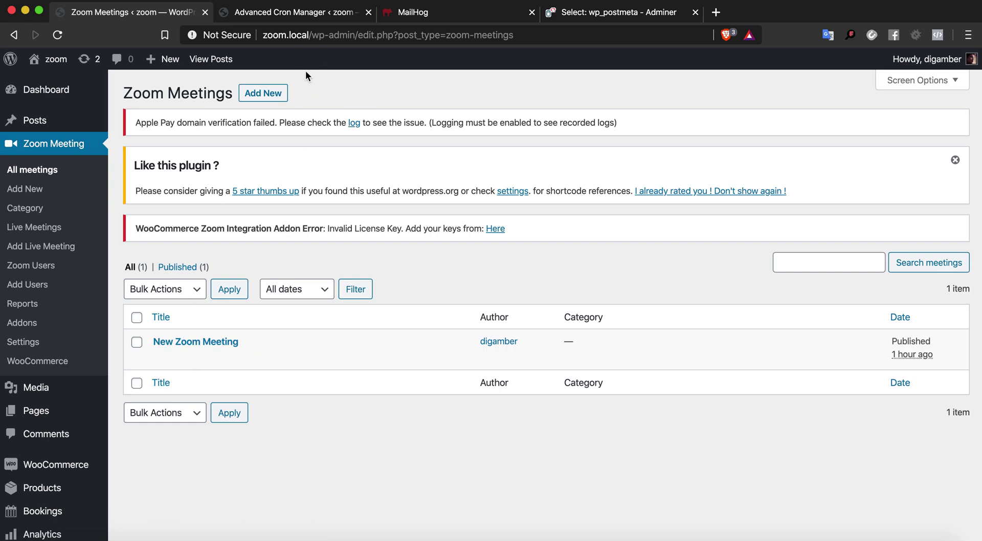
View the New Zoom Meeting page and launch Safari via Spotlight
drag(311, 37, 263, 36)
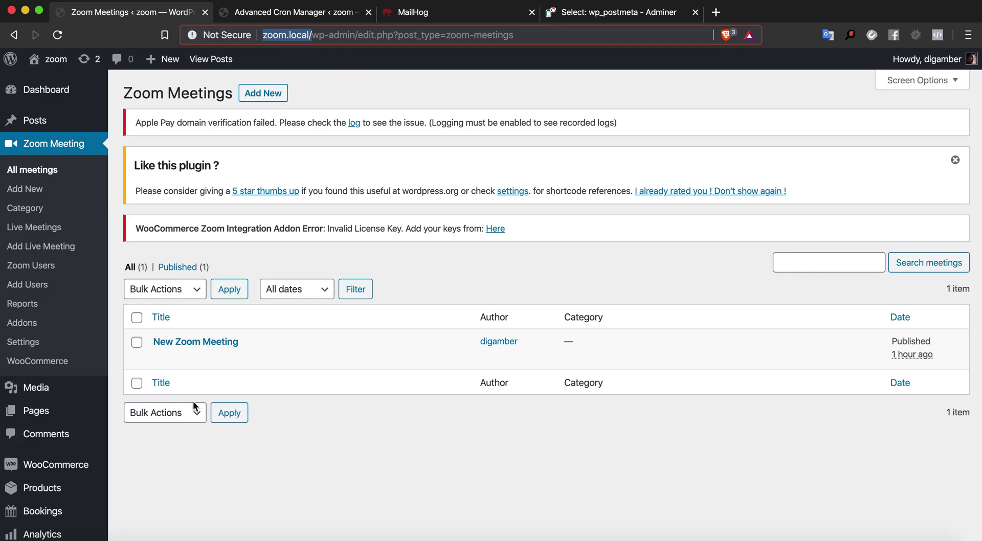
click(261, 357)
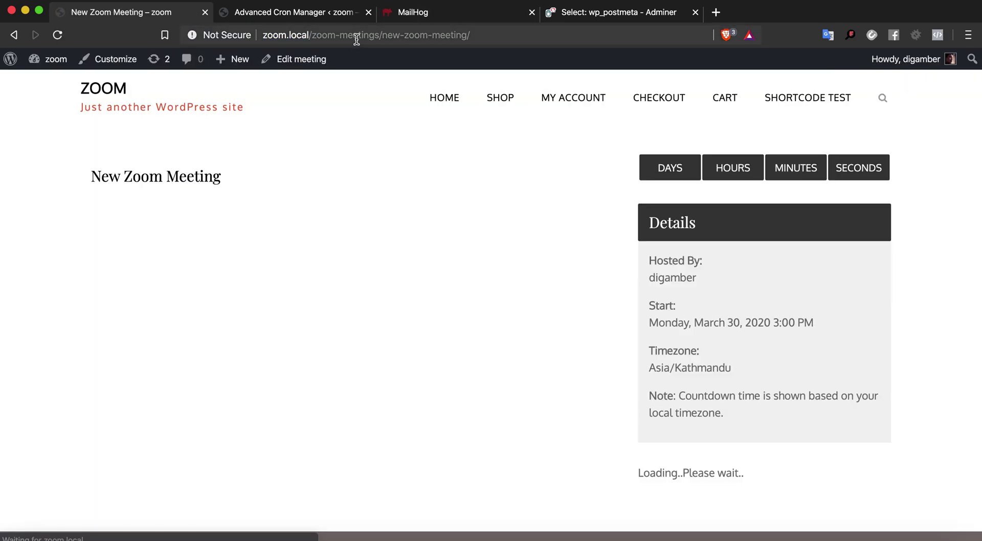
click(356, 39)
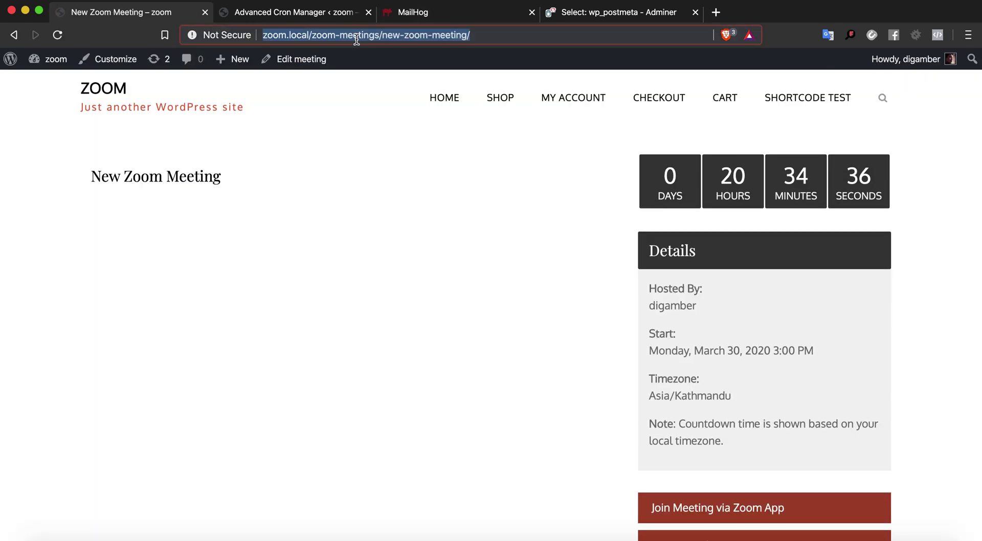
key(super+space)
text(safari)
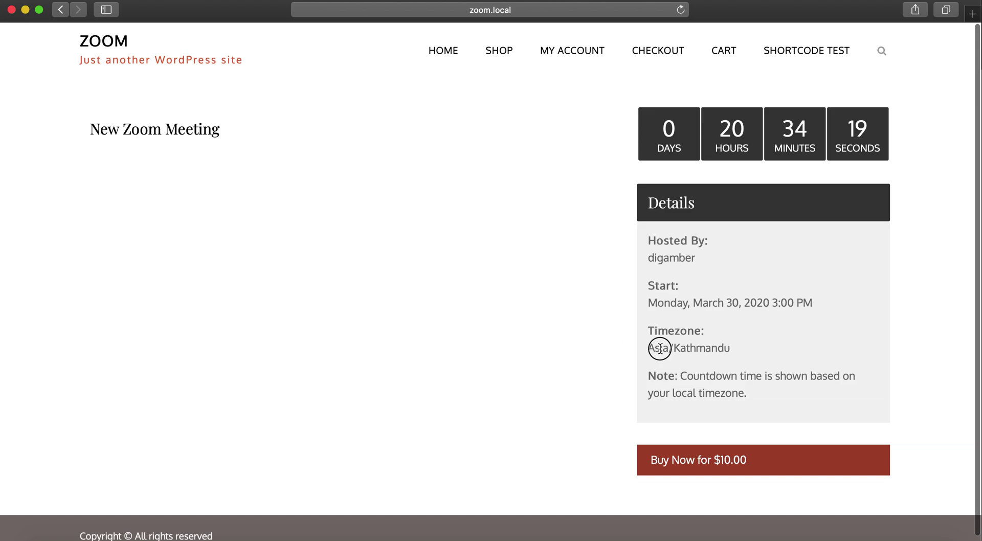
Check the meeting's Asia/Kathmandu timezone on the product page
triple_click(660, 348)
double_click(664, 348)
triple_click(663, 348)
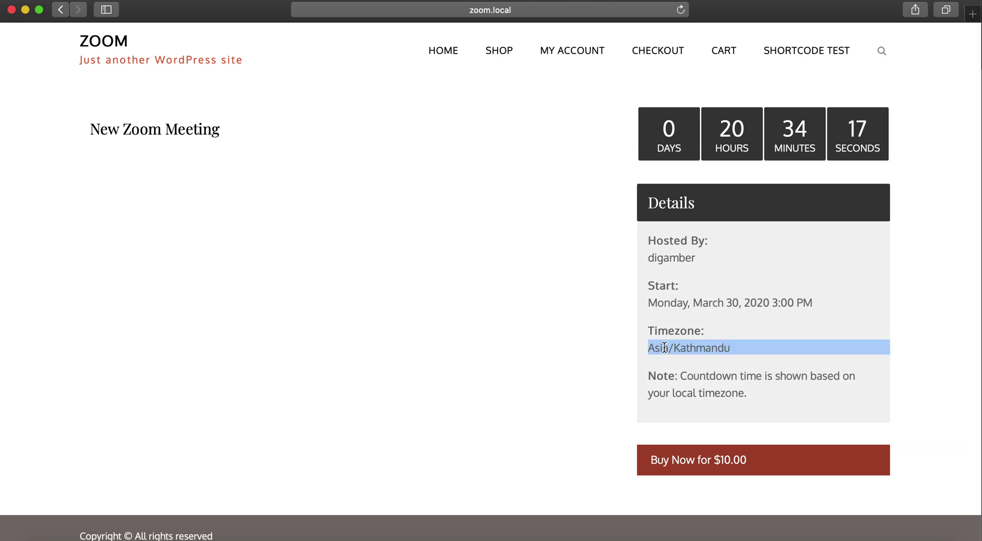
click(665, 348)
triple_click(668, 350)
click(665, 346)
triple_click(680, 347)
Confirm the March 30, 3:00 PM start, then buy the meeting for $10.00
drag(743, 303, 803, 306)
triple_click(704, 348)
double_click(704, 349)
triple_click(707, 347)
click(720, 327)
scroll(720, 326, down, 1)
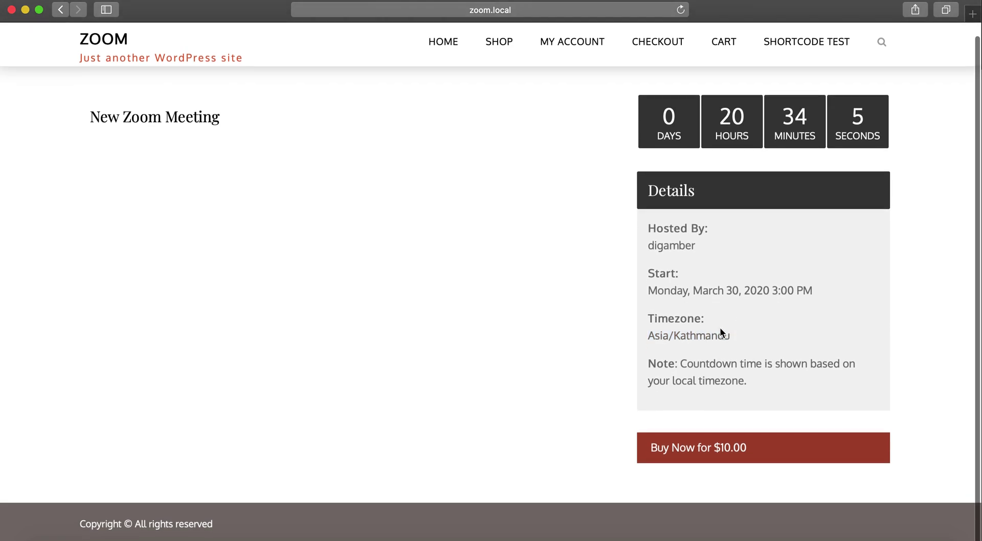
click(685, 451)
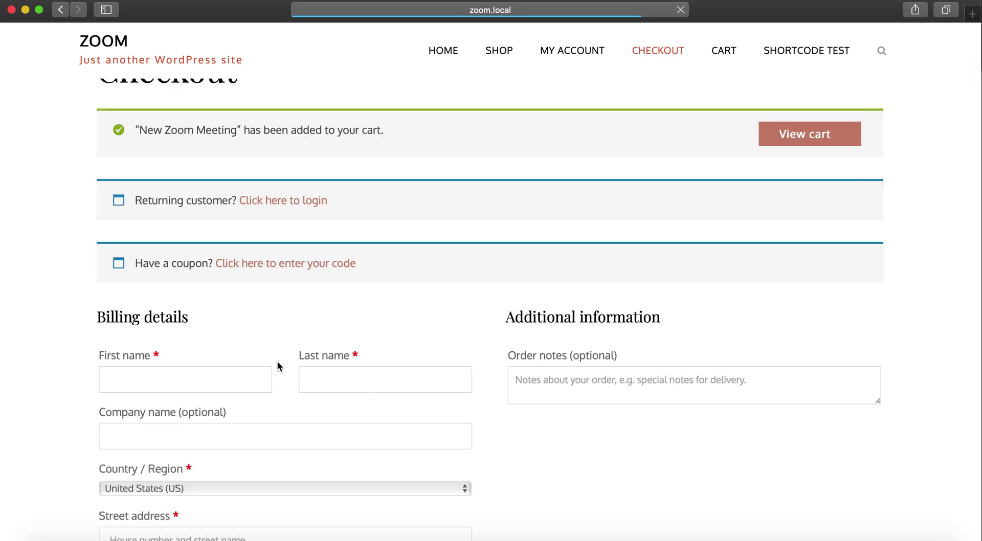
Enter the billing first and last name on the checkout form
scroll(245, 383, up, 2)
scroll(226, 458, down, 6)
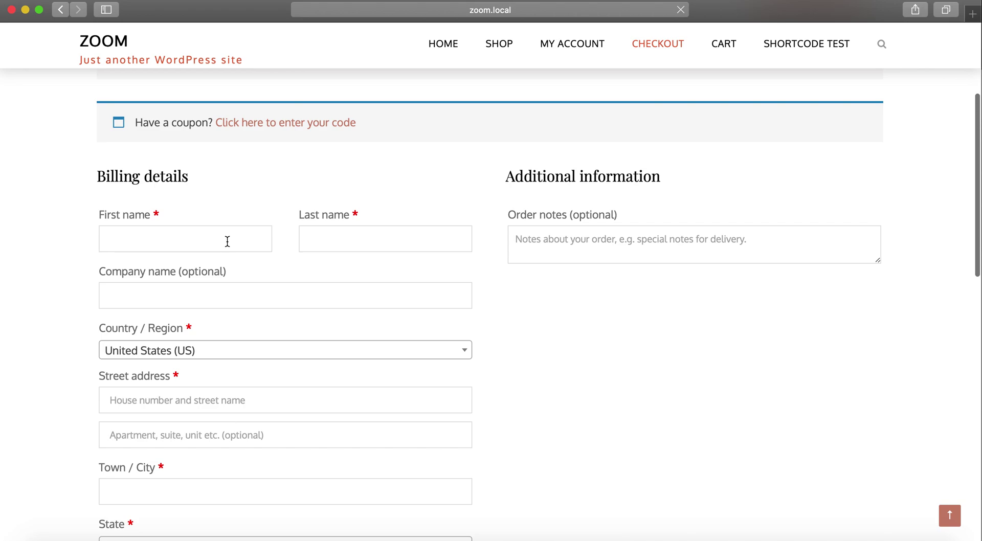
click(226, 243)
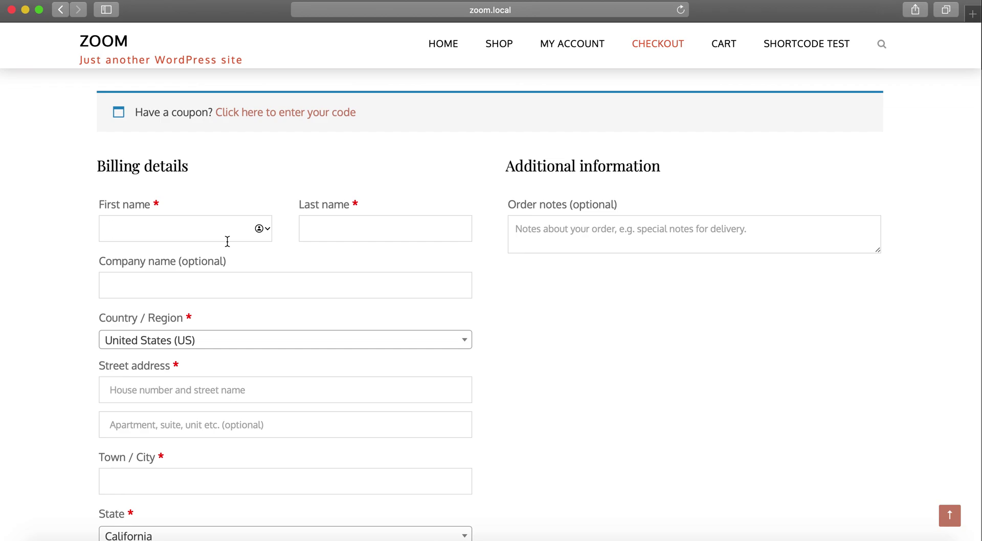
text(emai)
key(Tab)
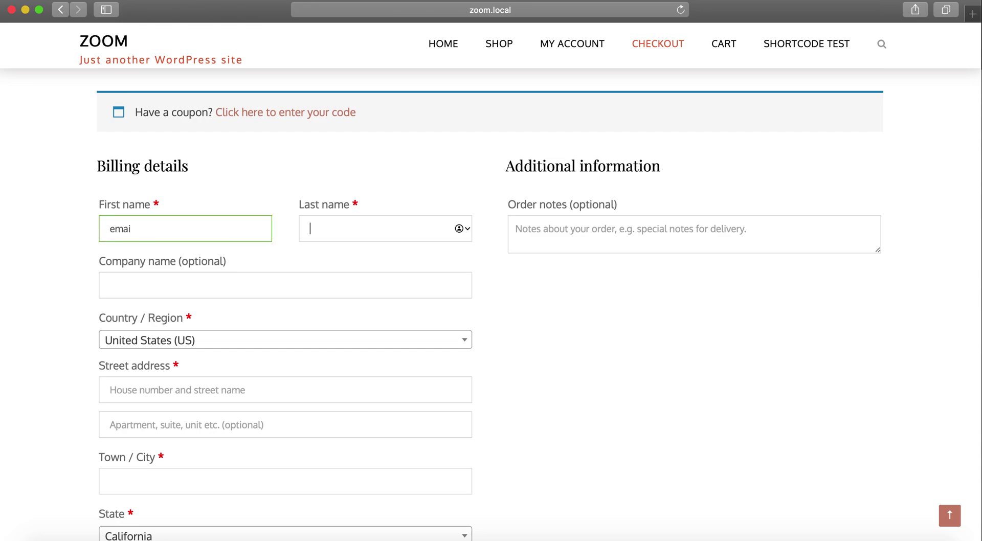
text(tester)
key(Tab)
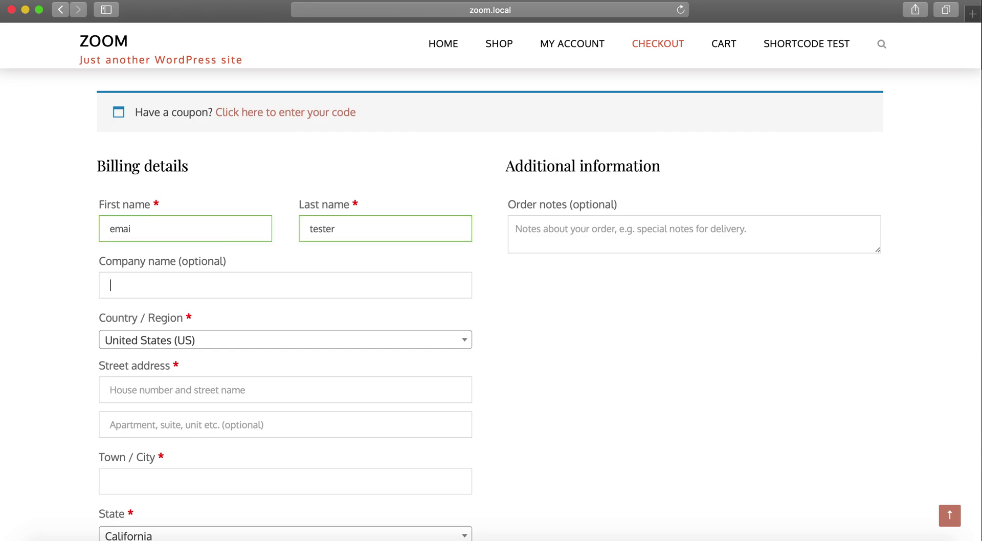
click(154, 225)
text(l)
key(Tab)
scroll(139, 322, down, 2)
Fill in the billing town and choose Texas as the billing state
click(130, 337)
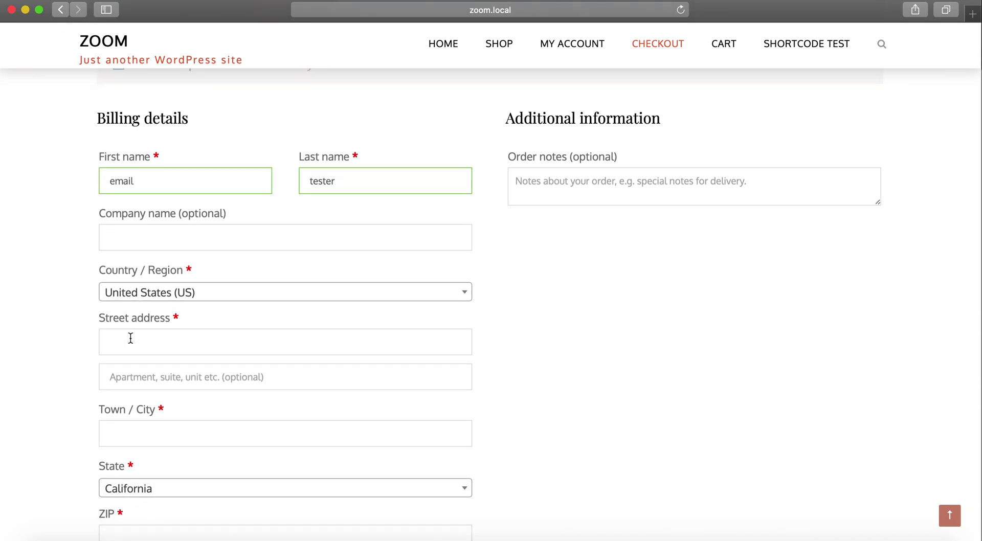
text(Be)
key(BackSpace)
key(BackSpace)
key(BackSpace)
key(BackSpace)
key(BackSpace)
key(BackSpace)
scroll(92, 388, down, 1)
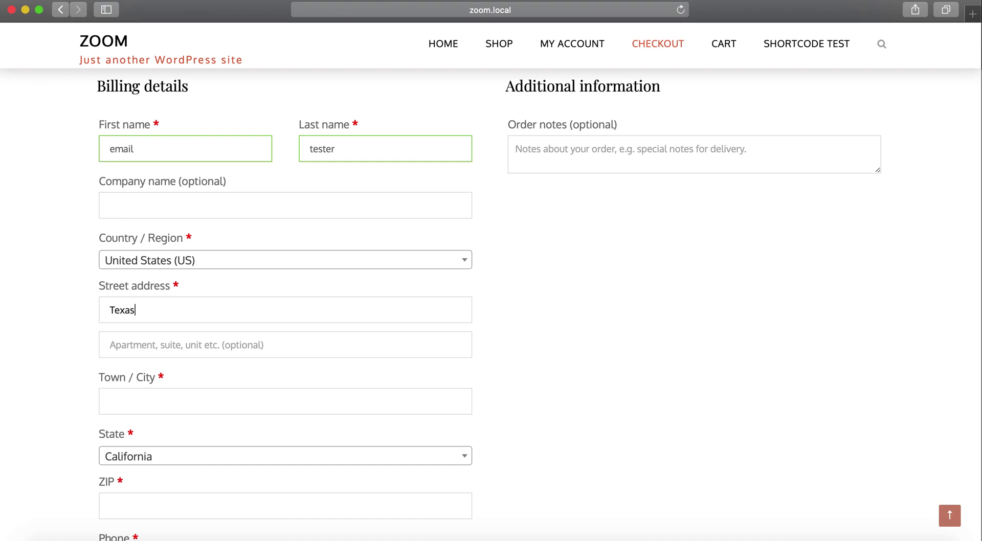
scroll(108, 394, down, 2)
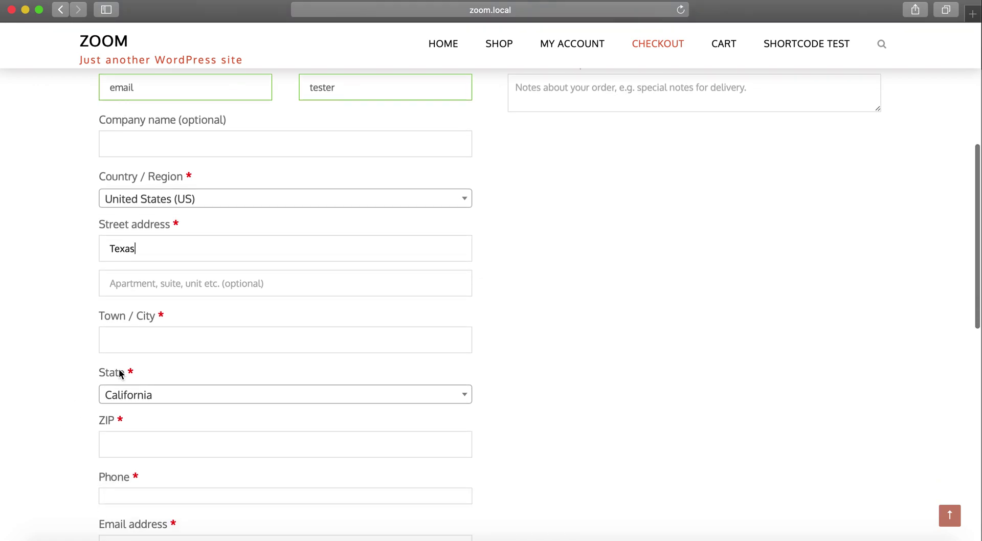
click(131, 346)
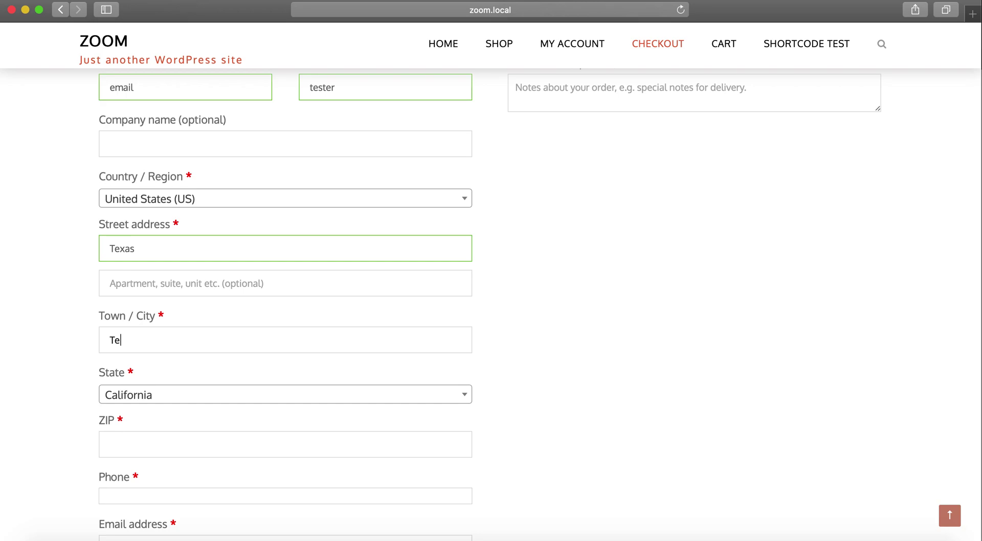
text(Texas)
key(Tab)
click(114, 402)
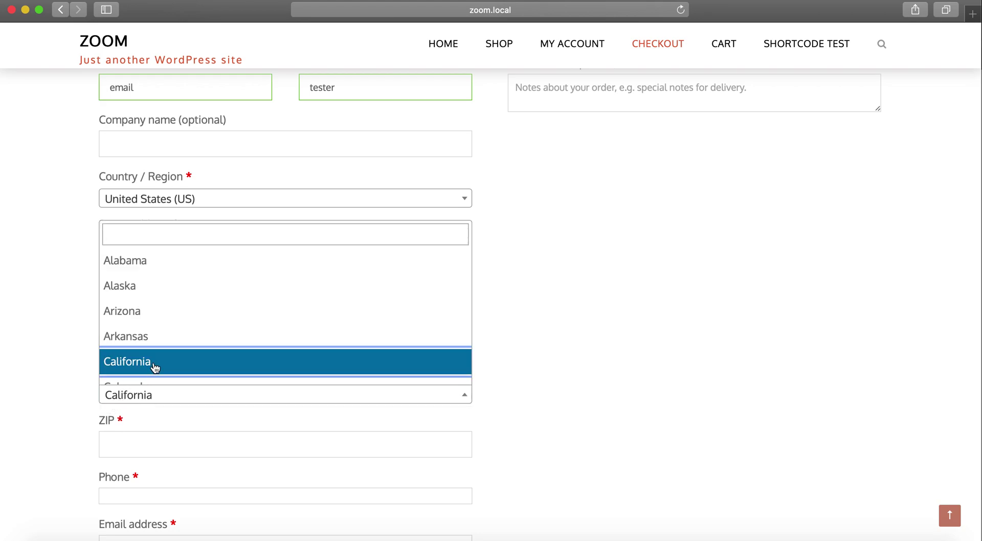
text(TExas)
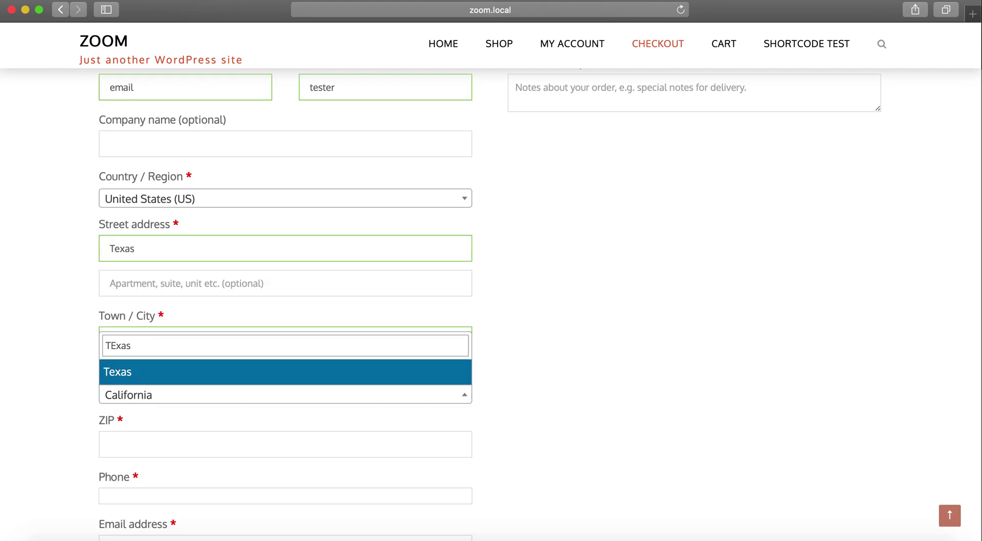
key(Return)
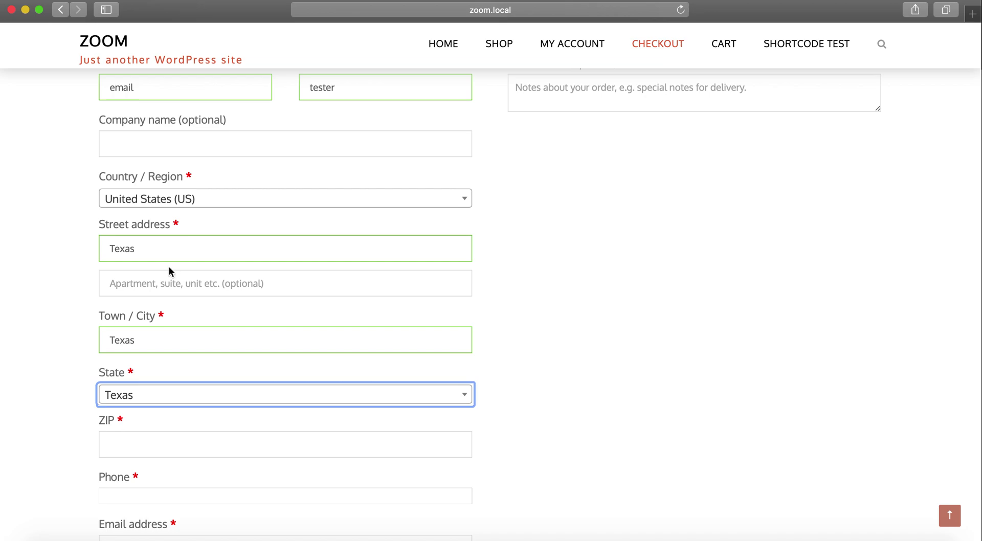
double_click(143, 335)
Enter the billing ZIP code, phone number and email address
scroll(146, 325, down, 5)
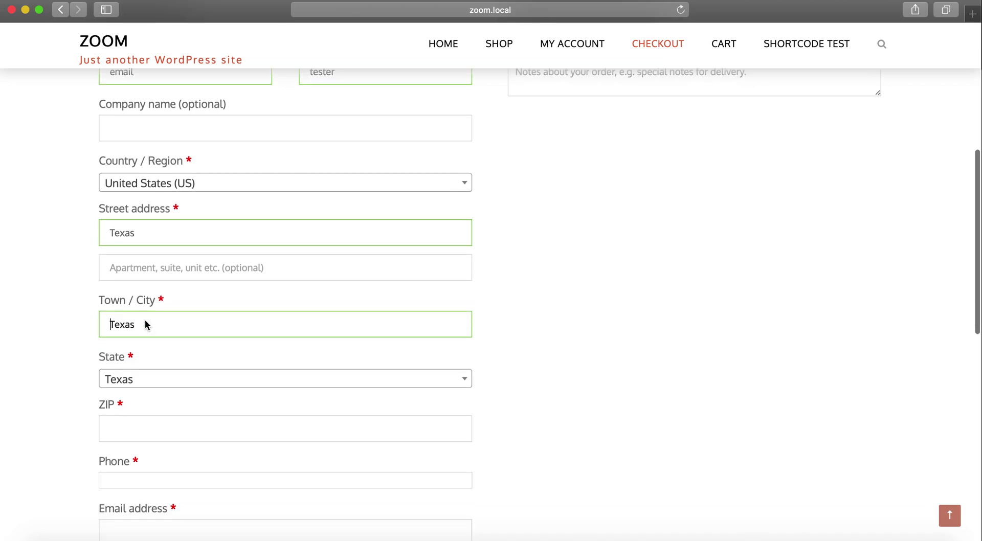
click(143, 326)
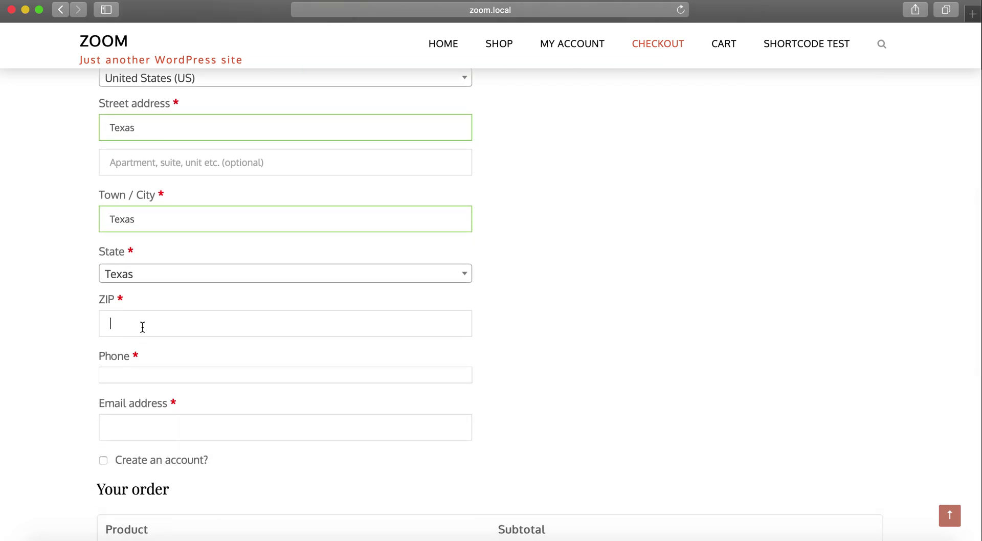
text(411231)
scroll(125, 344, down, 3)
click(126, 305)
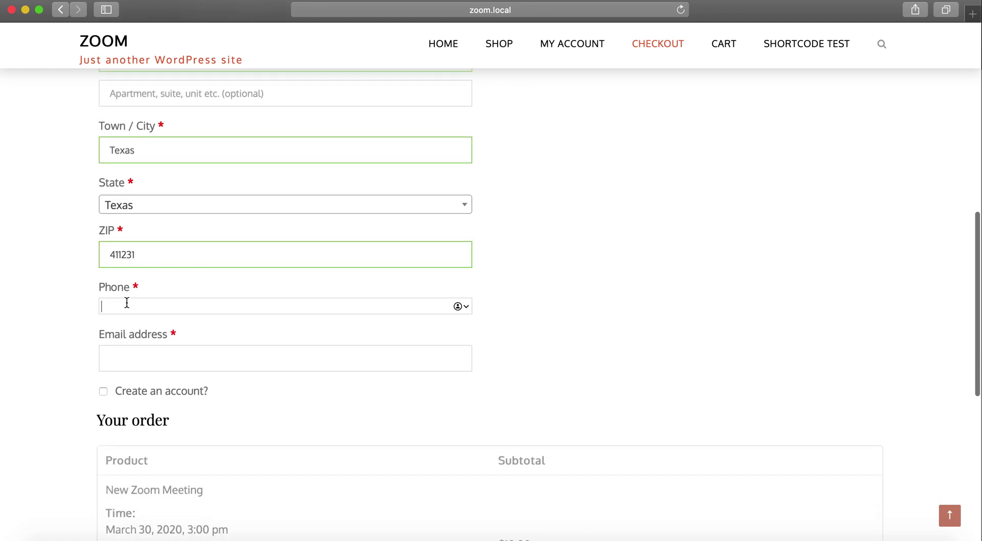
text(55111)
click(117, 363)
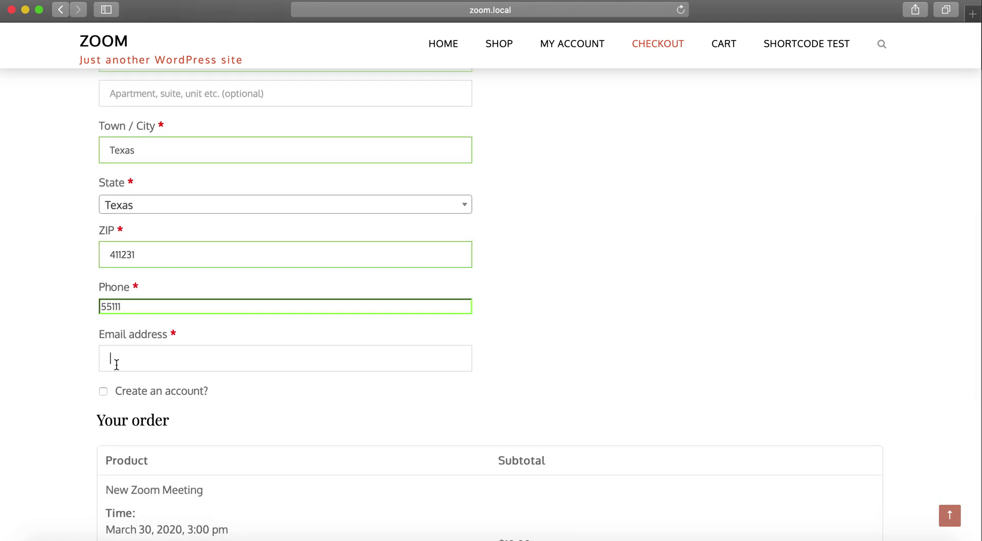
text(email@testet.com)
key(Tab)
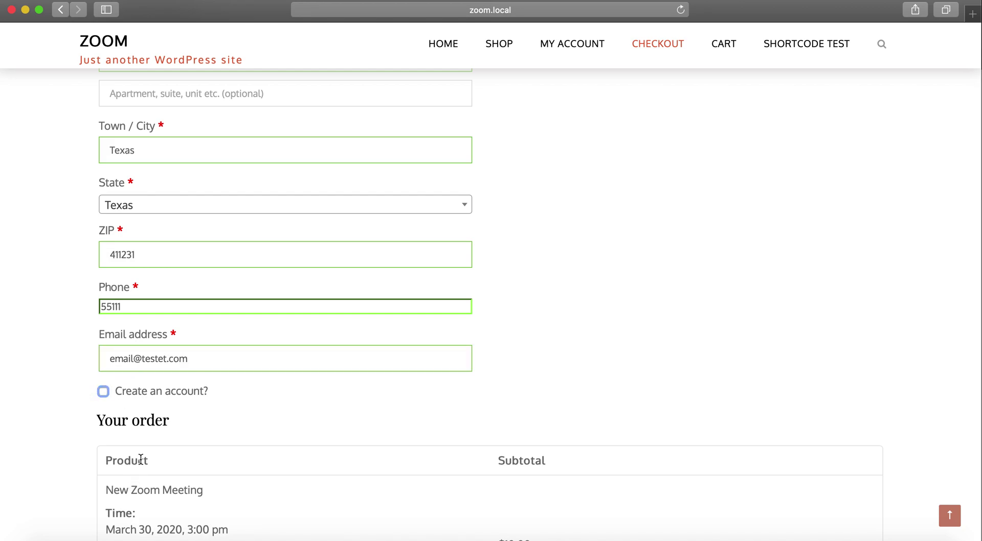
Choose Stripe credit card, paste the test card number, enter expiry and CVC, and submit
click(142, 459)
scroll(142, 459, down, 5)
scroll(142, 459, down, 3)
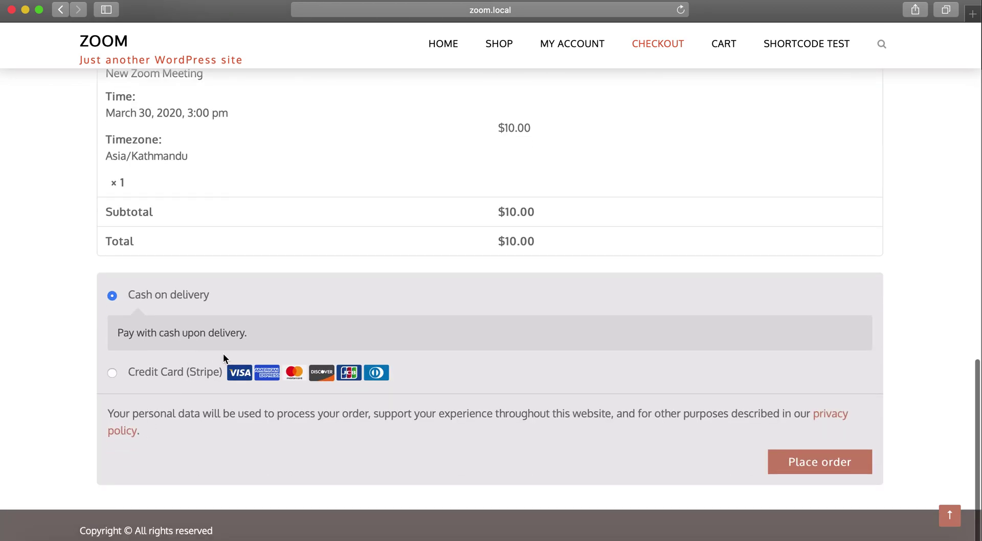
click(164, 377)
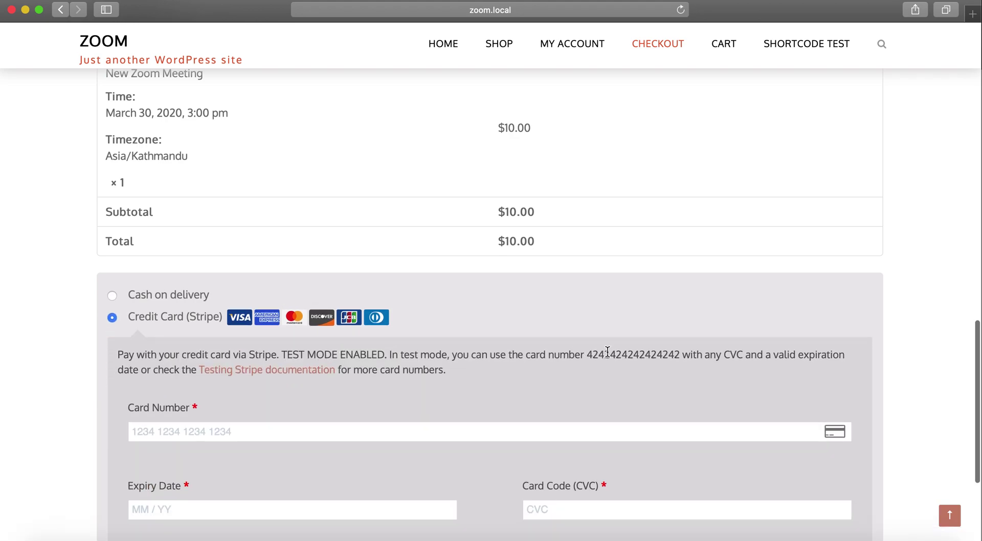
double_click(608, 352)
click(397, 429)
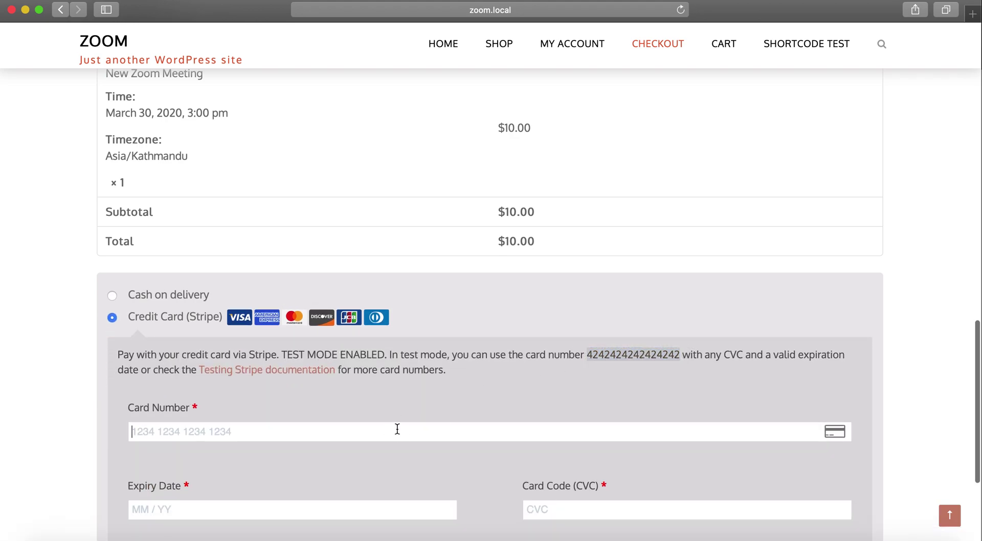
key(super+v)
scroll(397, 430, down, 3)
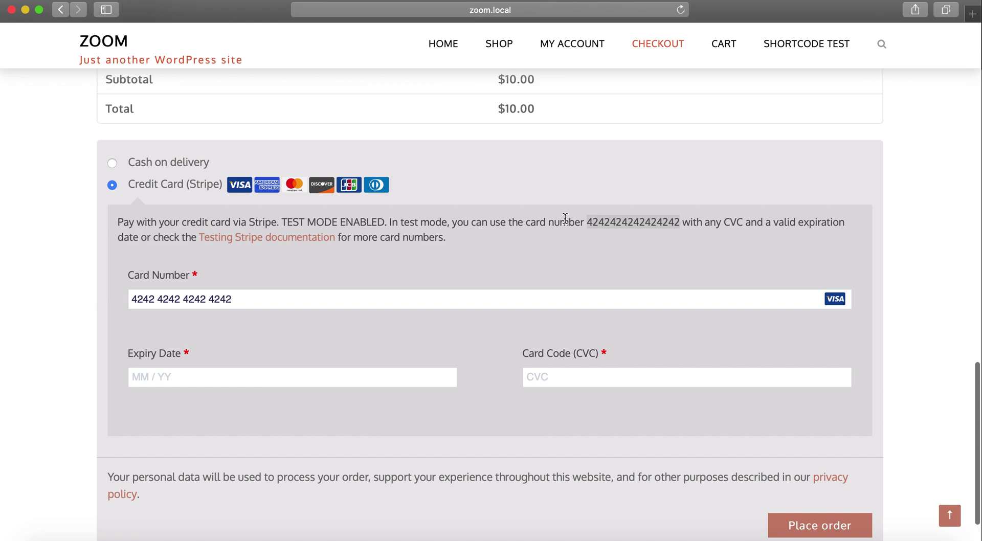
click(263, 381)
text(02 /)
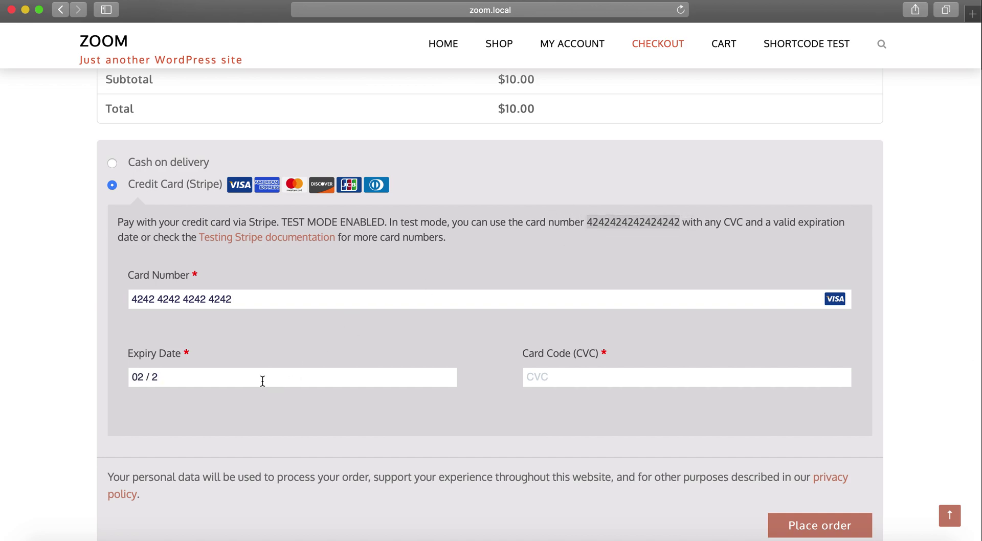
text(23)
text(111)
scroll(775, 409, down, 3)
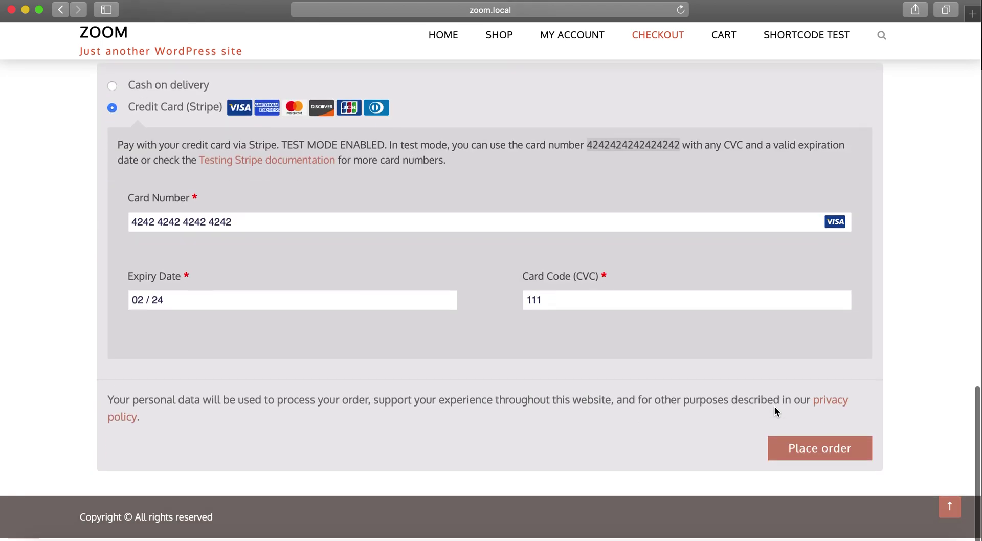
click(793, 464)
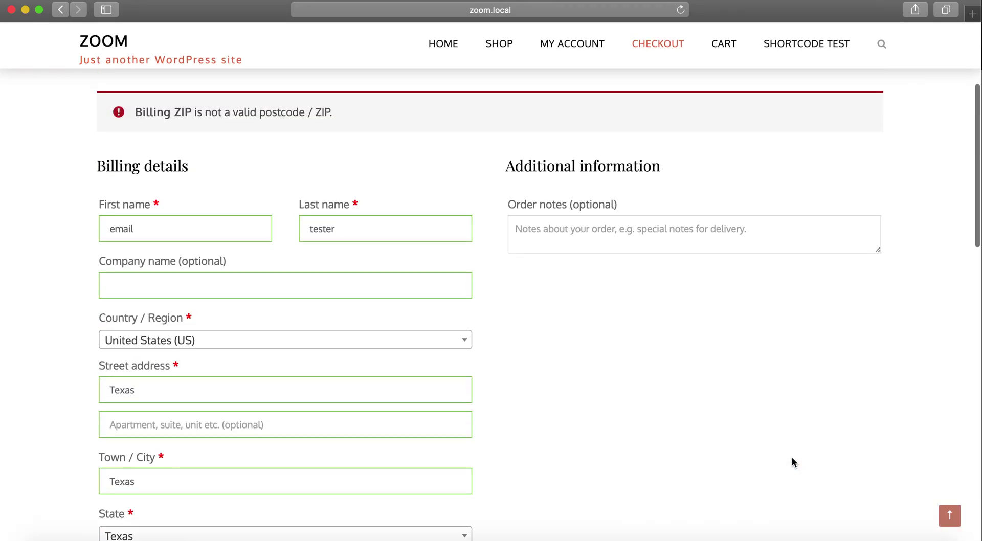
Replace the invalid ZIP 41123 with 90210
scroll(329, 184, down, 2)
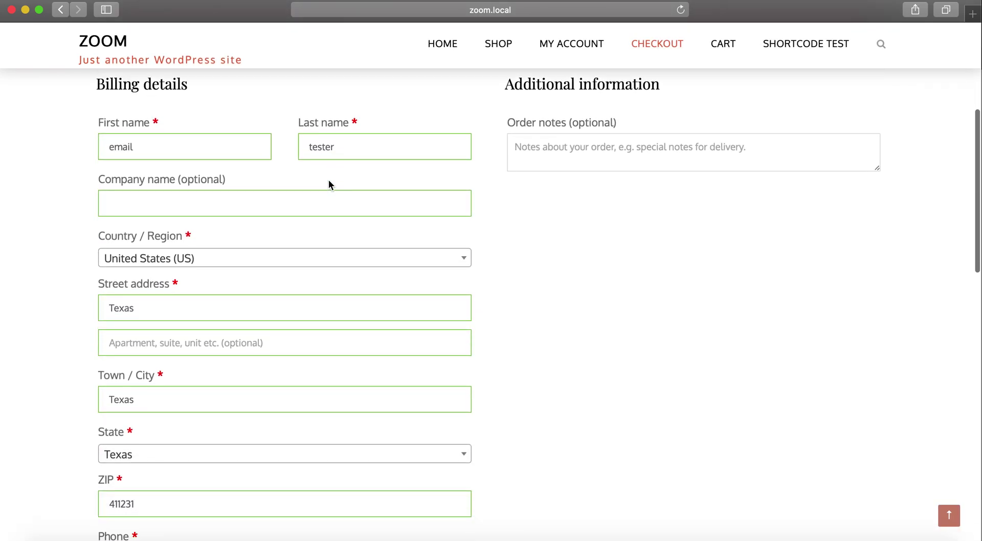
scroll(329, 181, down, 3)
scroll(329, 184, up, 4)
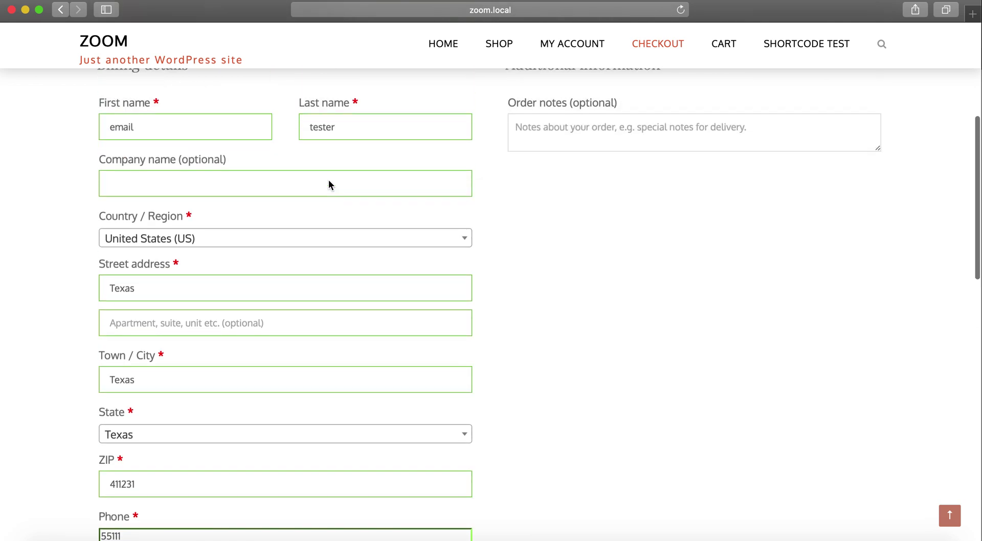
scroll(329, 185, down, 3)
click(133, 421)
double_click(132, 420)
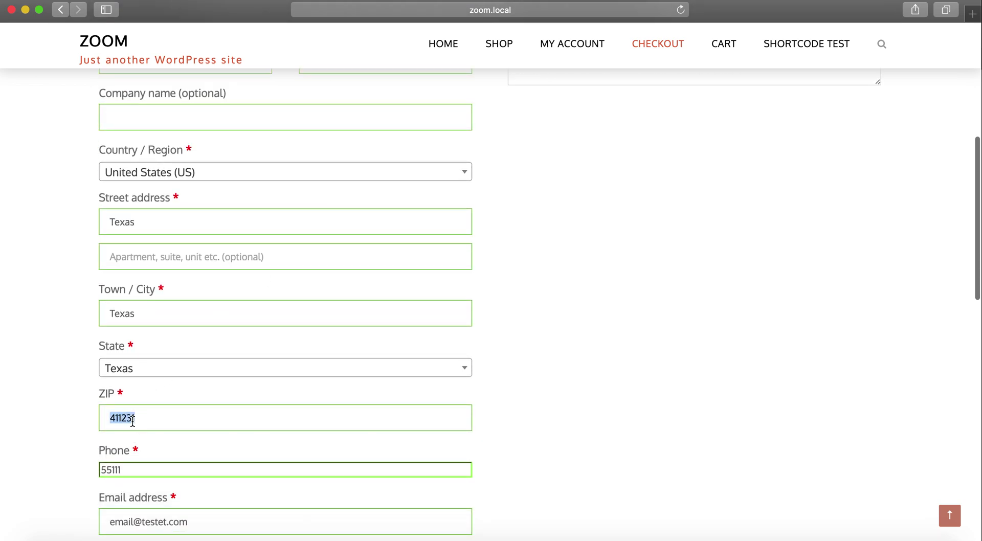
text(90210)
key(Tab)
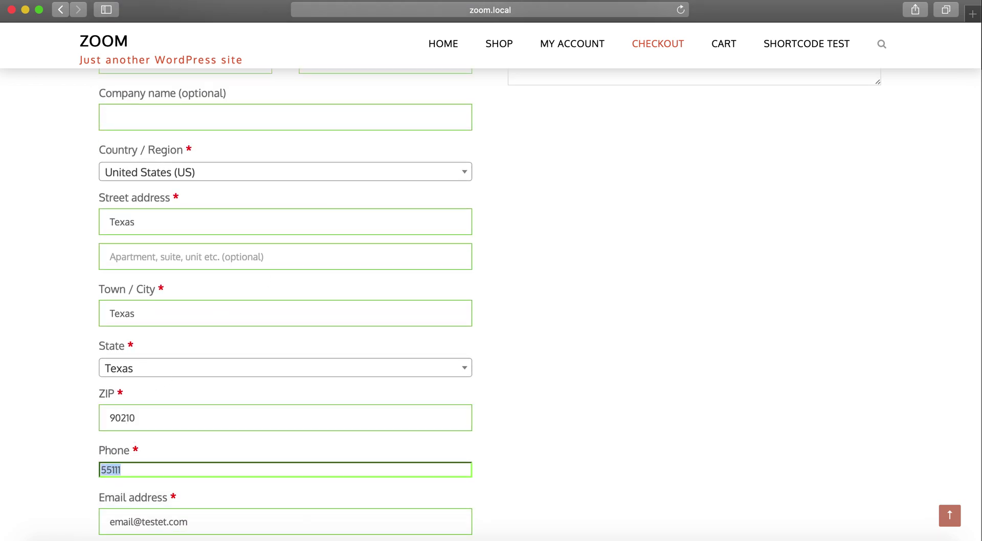
scroll(164, 404, down, 15)
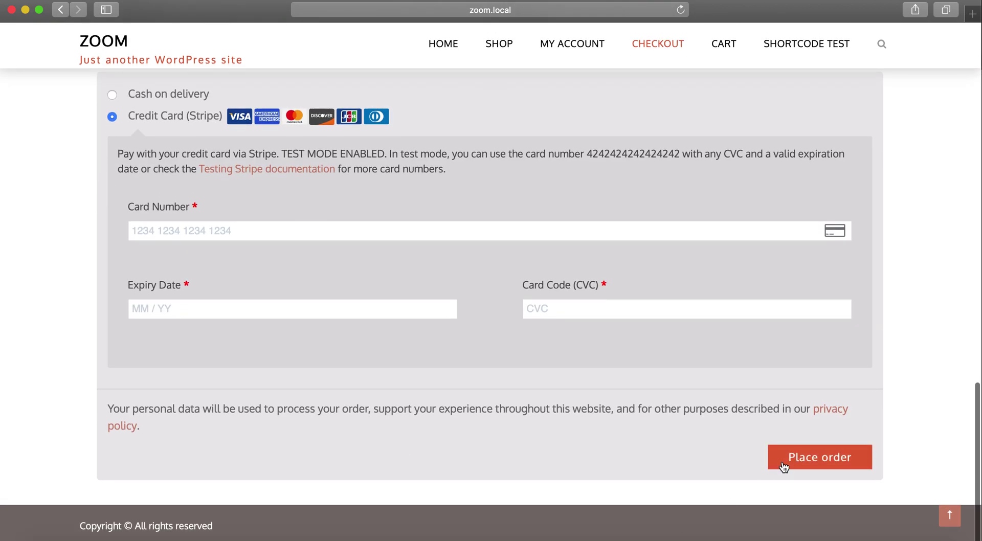
double_click(619, 156)
key(super+c)
click(495, 232)
key(super+v)
click(398, 309)
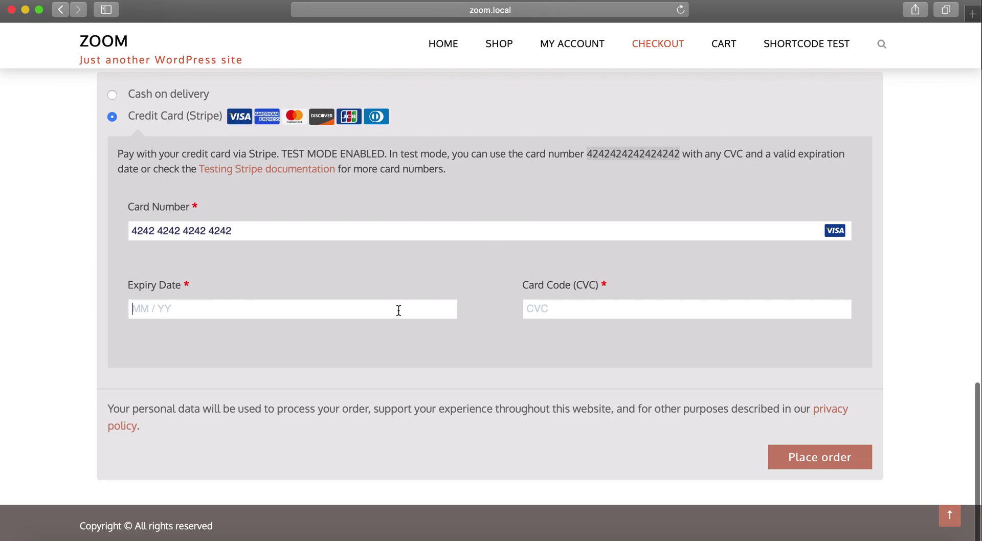
text(02 / 24)
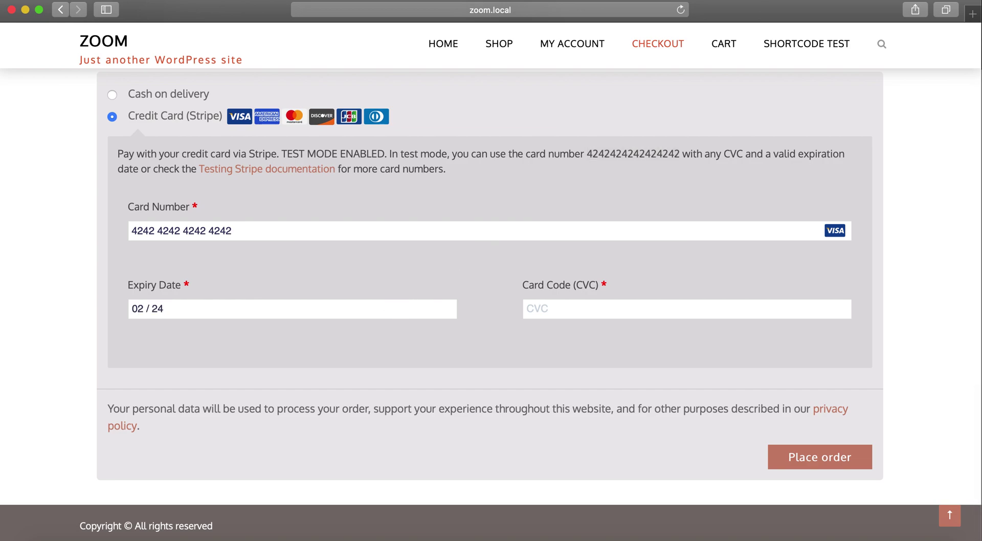
click(527, 307)
text(111)
click(798, 469)
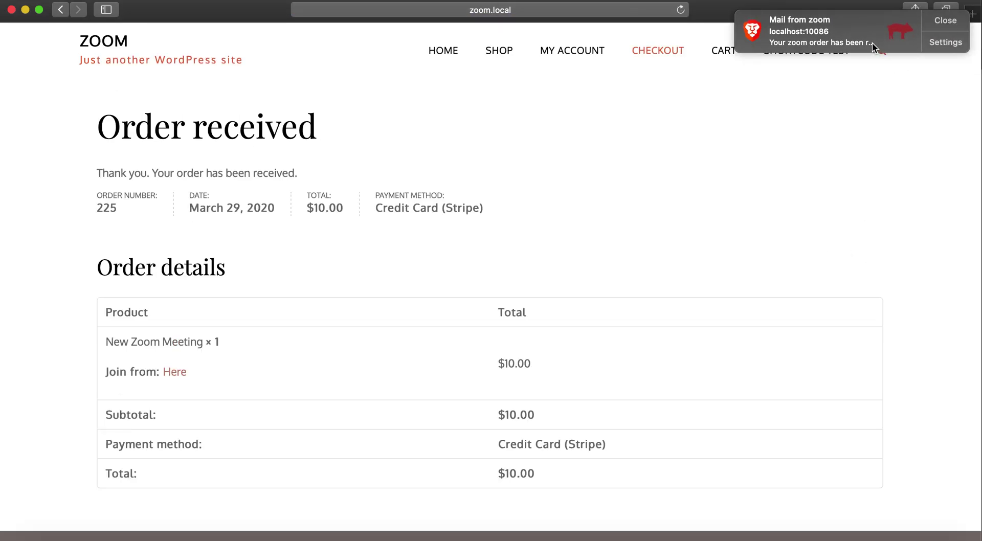
Open the new order email in MailHog, then delete all captured messages
click(872, 42)
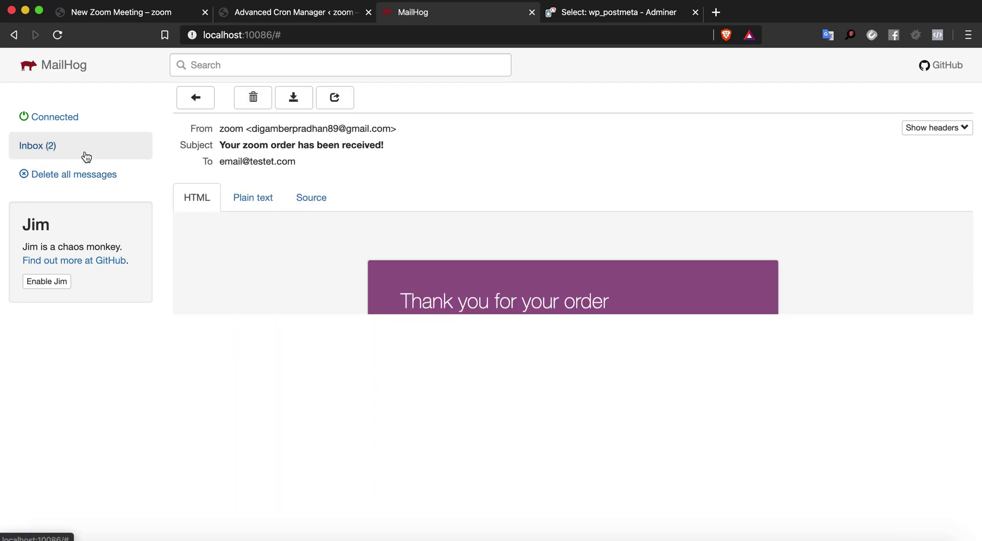
click(86, 153)
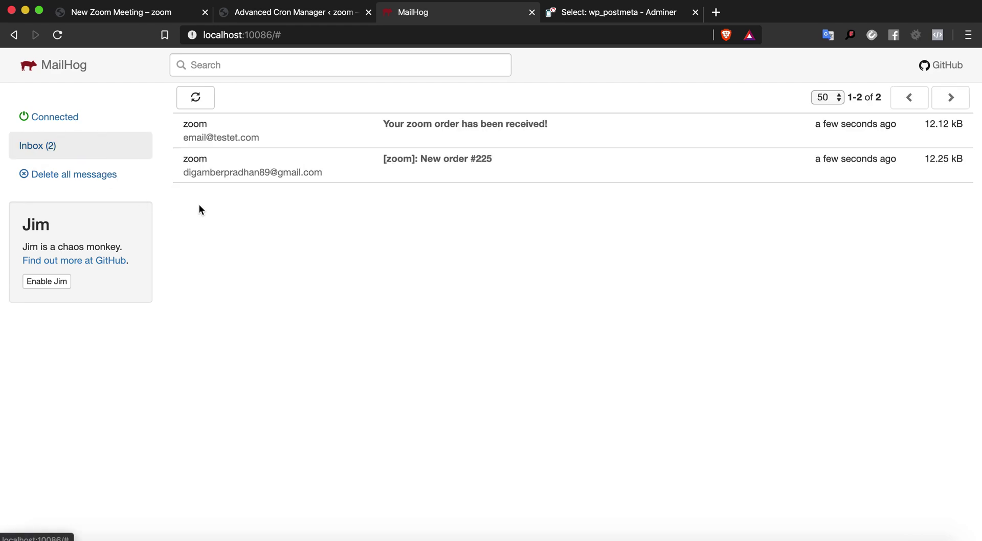
click(127, 187)
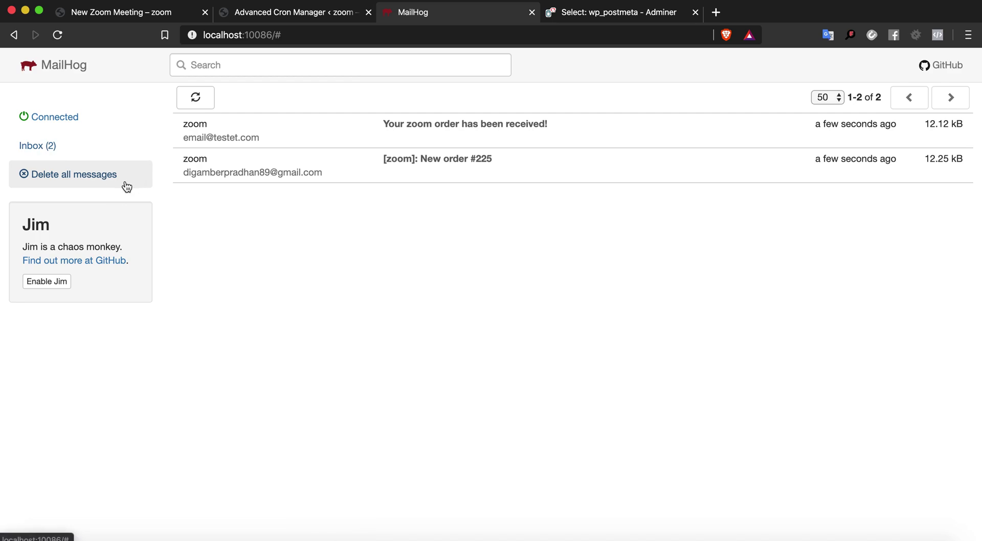
click(633, 193)
Review the order received page and the browser window showing order 224
key(super+Tab)
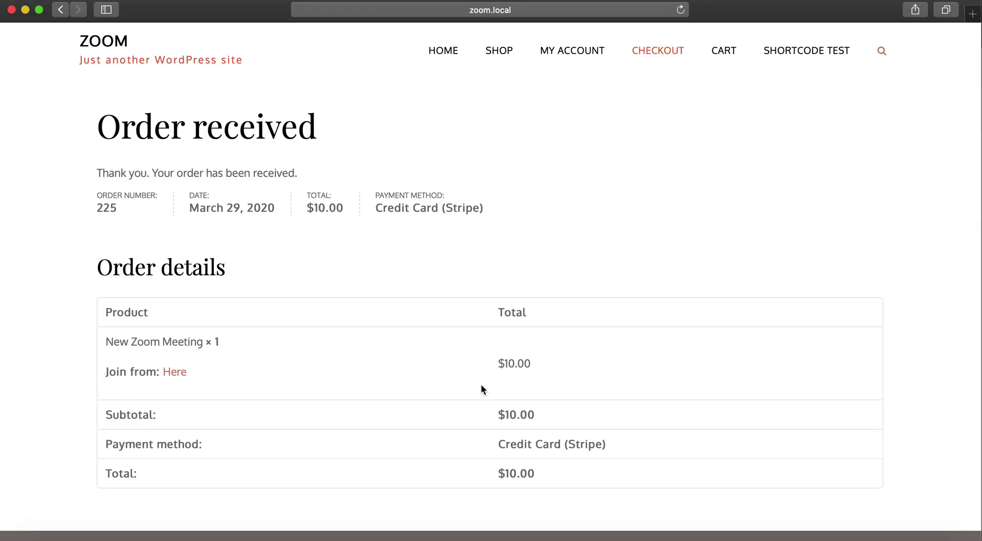
scroll(492, 382, down, 2)
scroll(492, 383, up, 2)
right_click(333, 536)
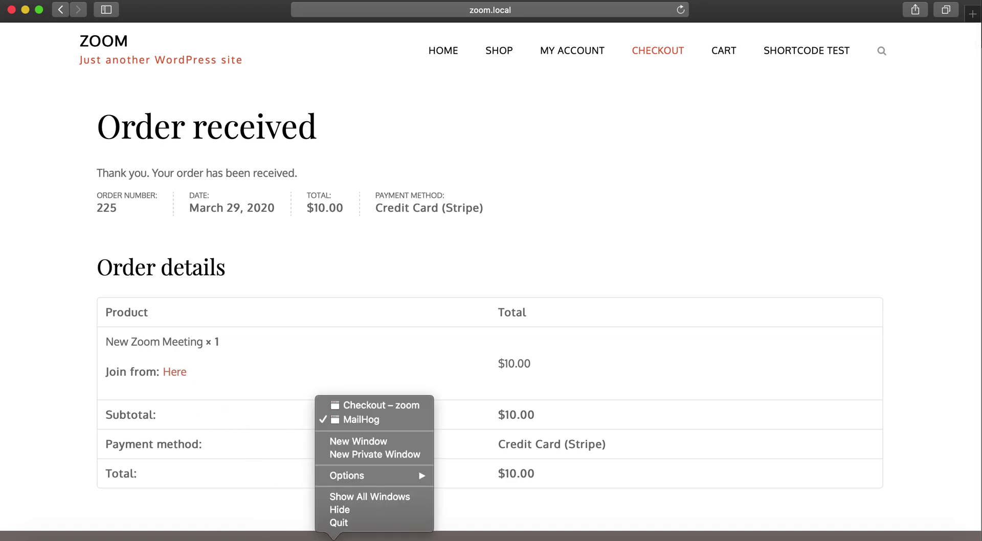
click(370, 404)
scroll(465, 189, up, 5)
scroll(465, 189, down, 5)
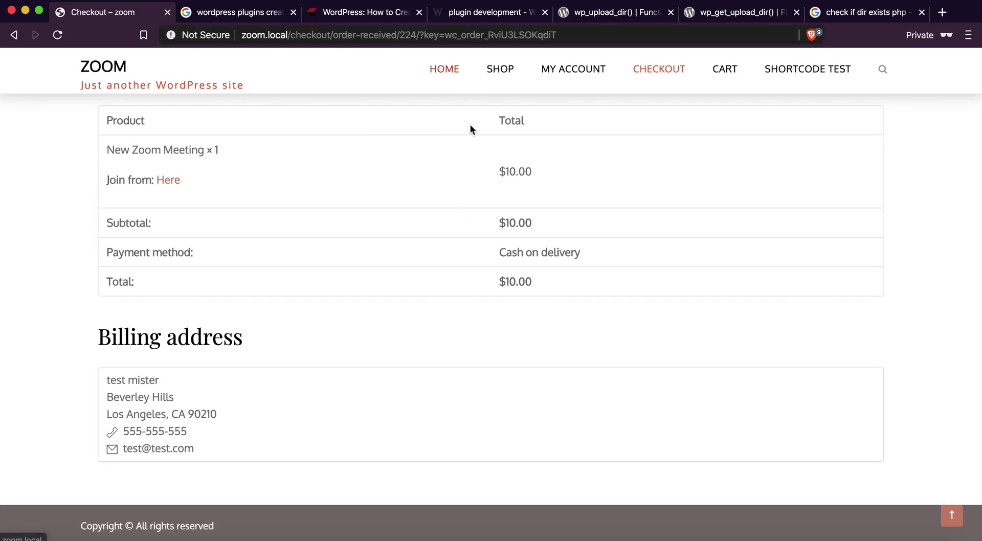
key(Tab)
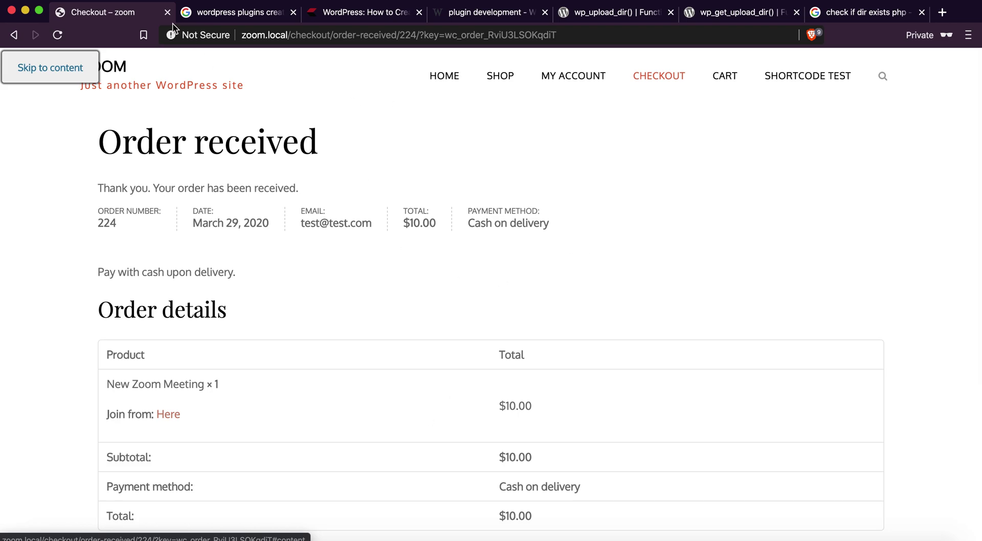
Close all tabs right of the checkout tab and bring MailHog forward
right_click(134, 16)
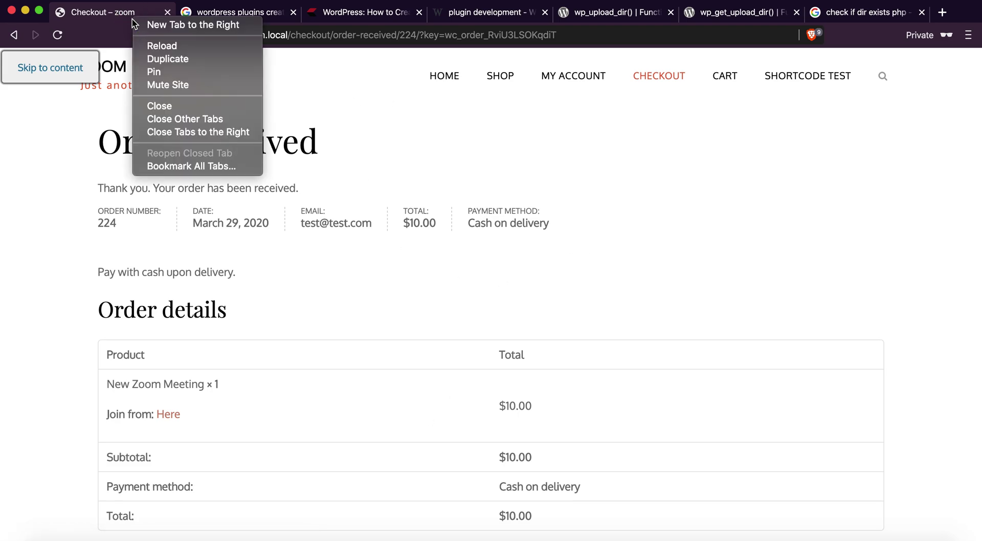
click(176, 132)
right_click(334, 538)
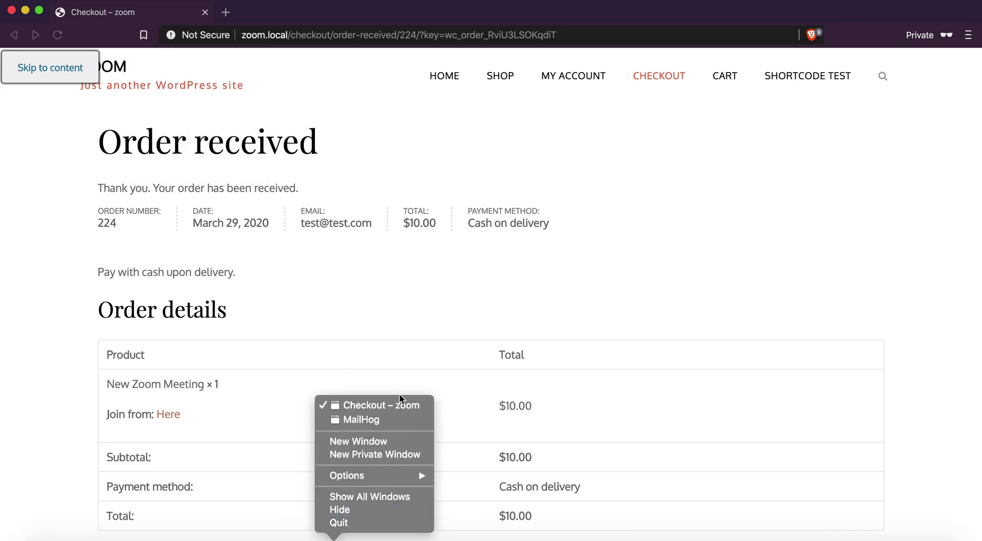
click(390, 418)
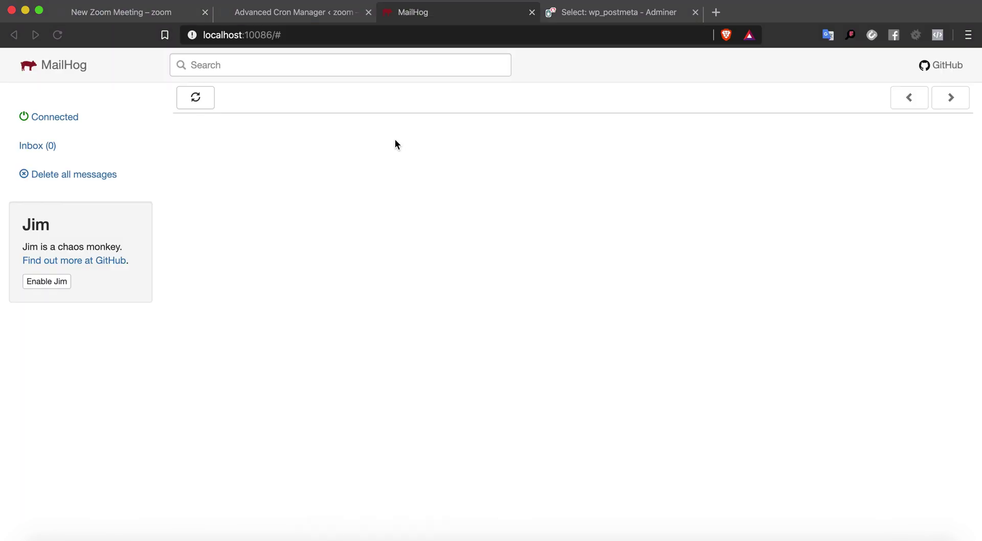
click(335, 5)
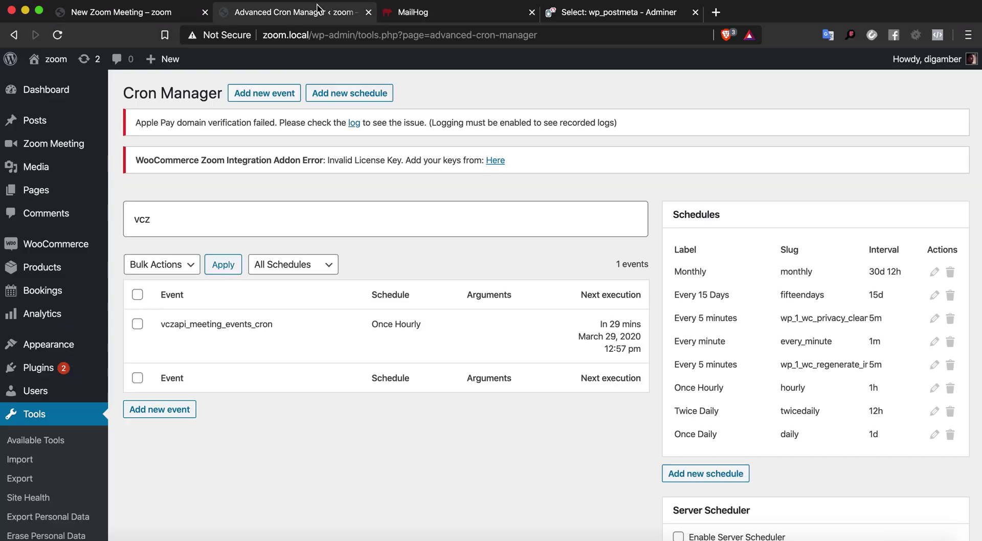
click(266, 328)
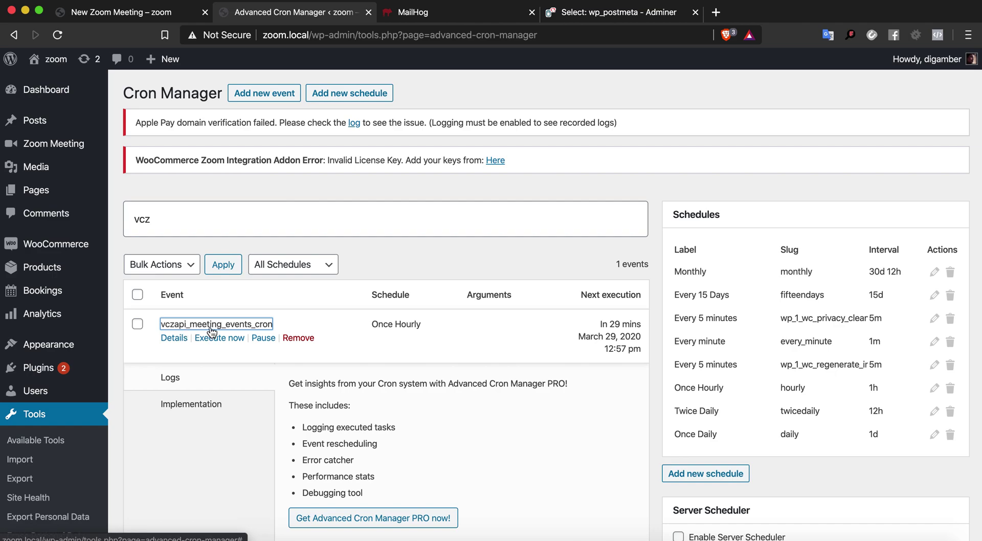
scroll(135, 378, down, 5)
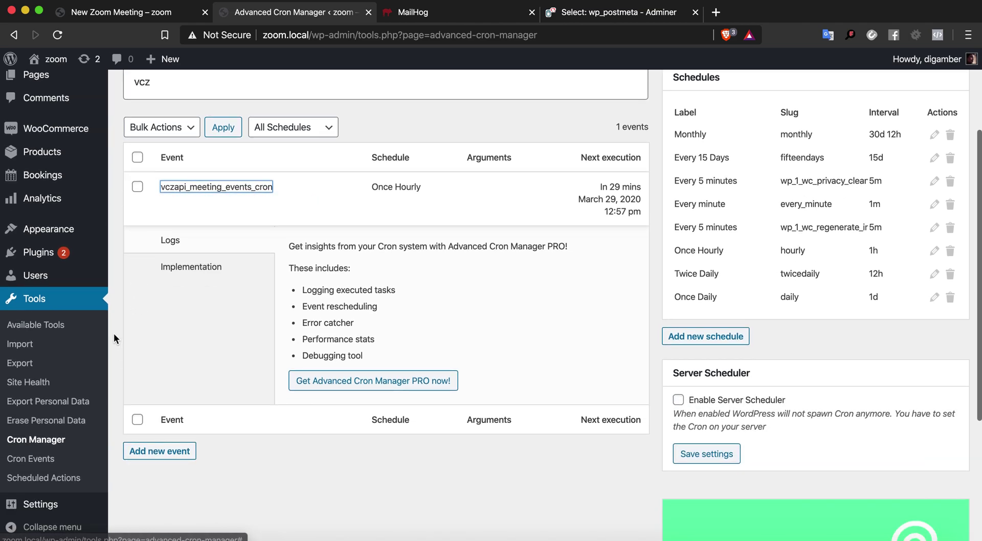
mouse_move(101, 286)
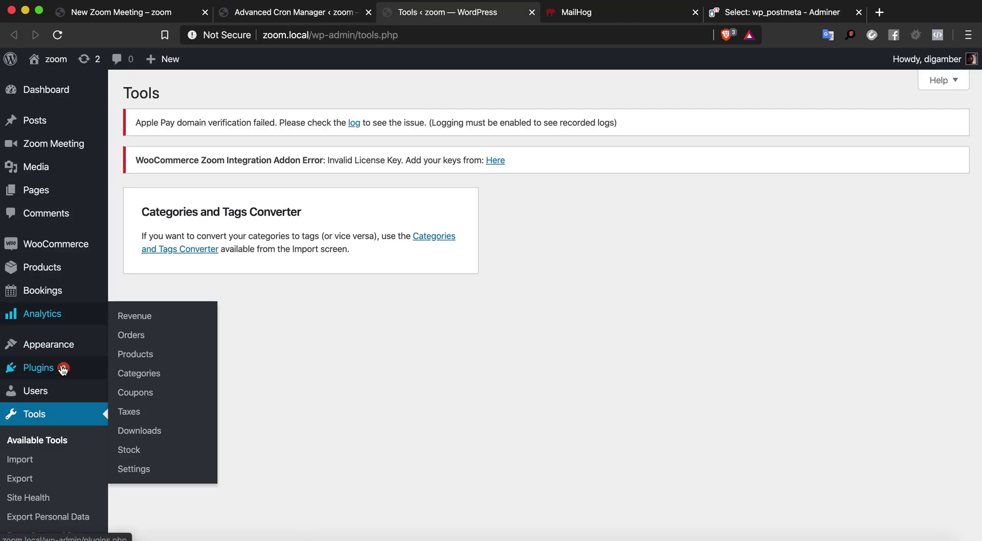
click(62, 369)
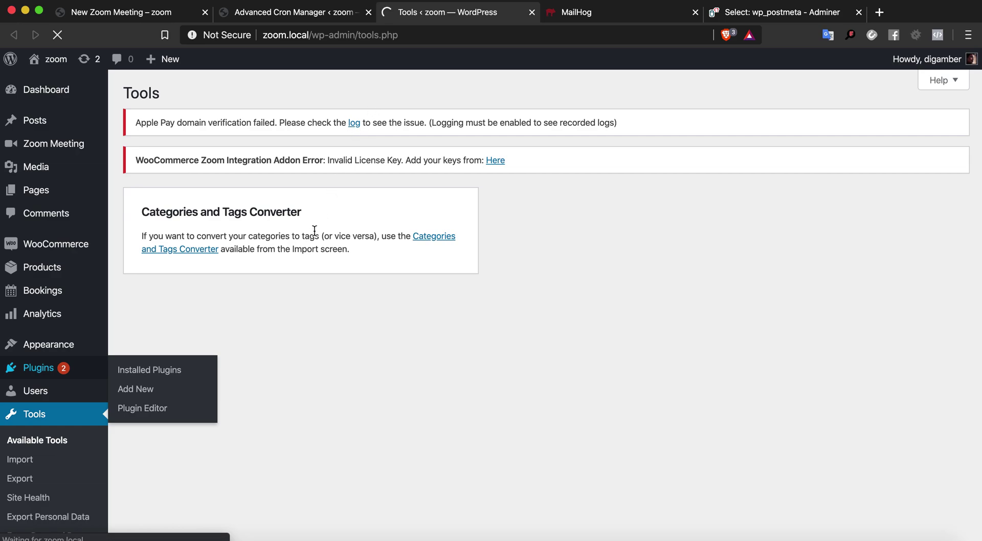
scroll(318, 284, down, 3)
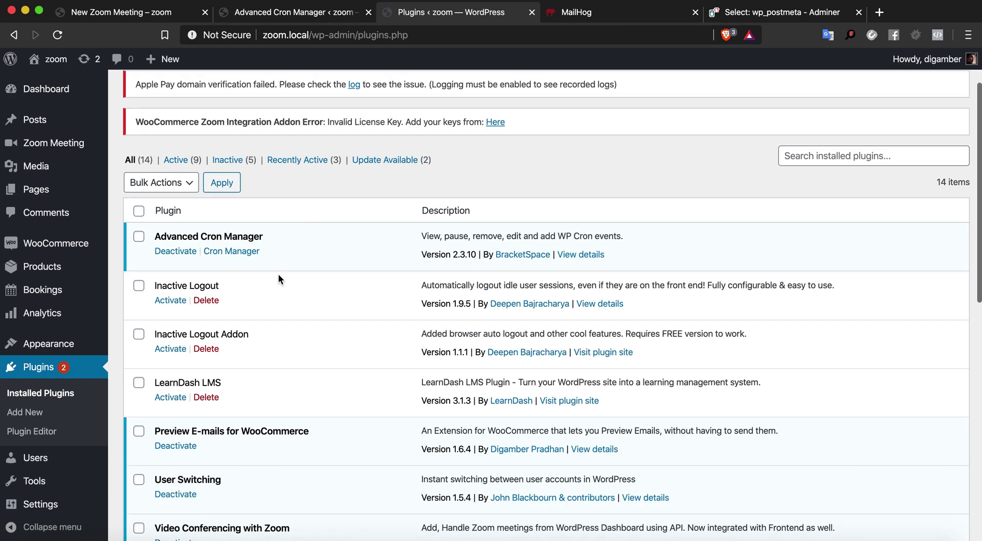
triple_click(200, 237)
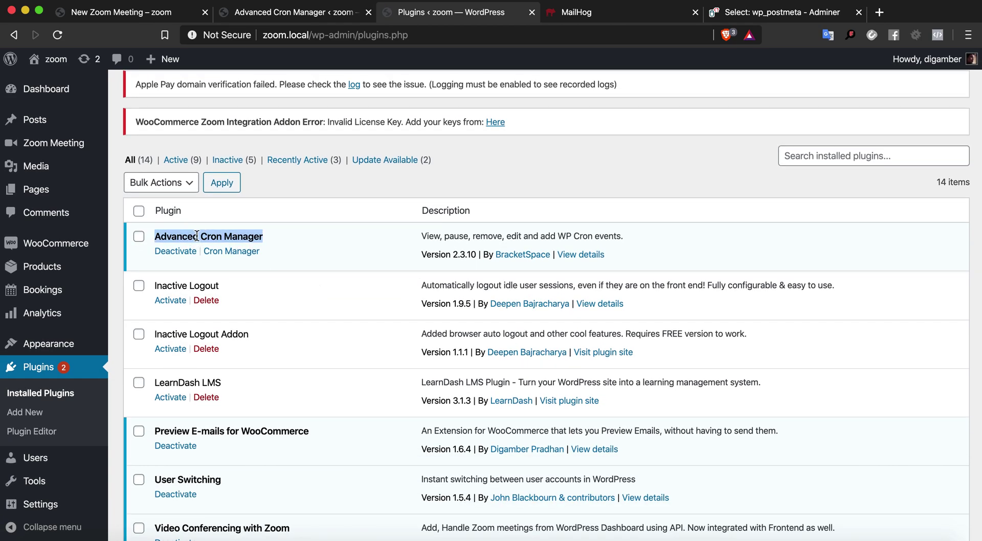
click(323, 17)
click(54, 441)
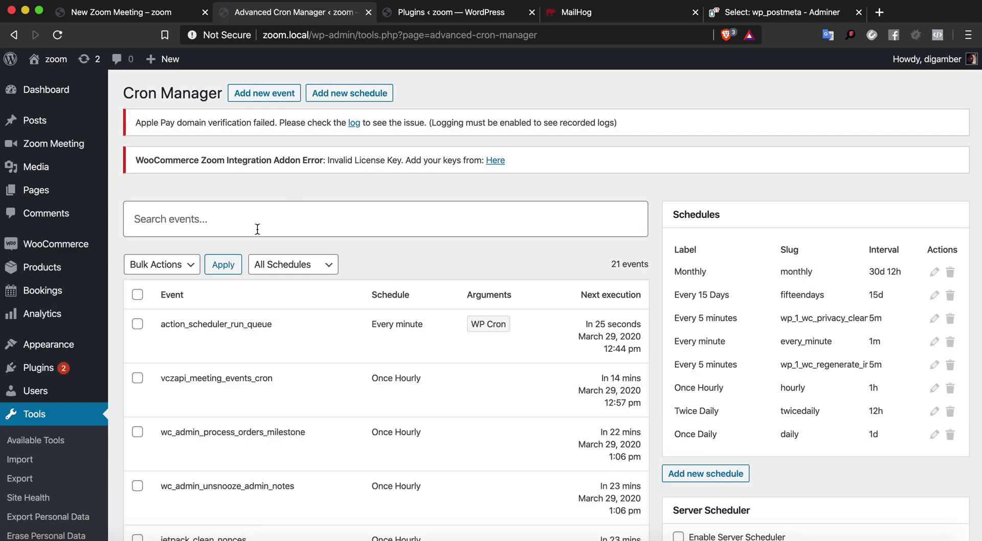
mouse_move(599, 387)
mouse_down()
mouse_move(625, 383)
mouse_move(606, 379)
mouse_up()
click(590, 377)
mouse_move(321, 379)
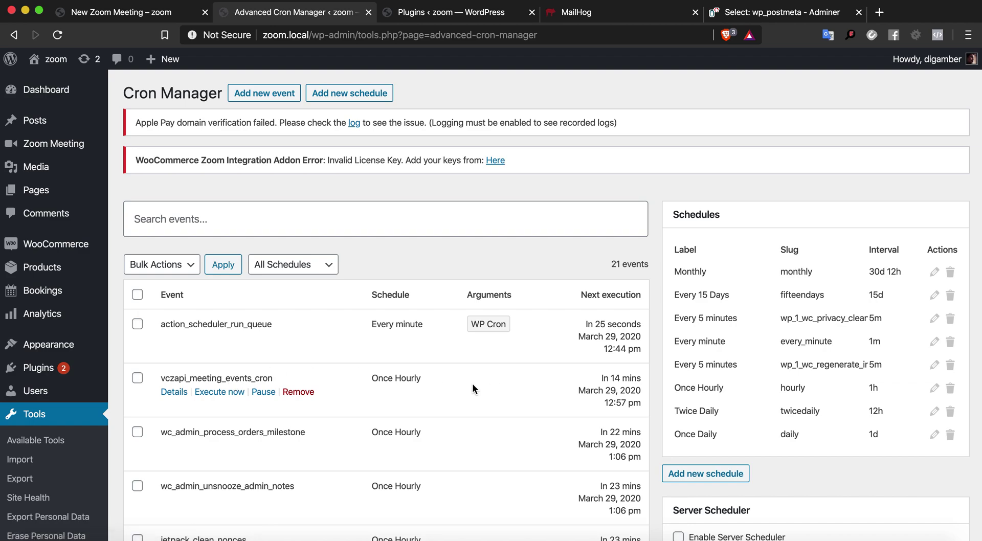
click(154, 20)
click(313, 15)
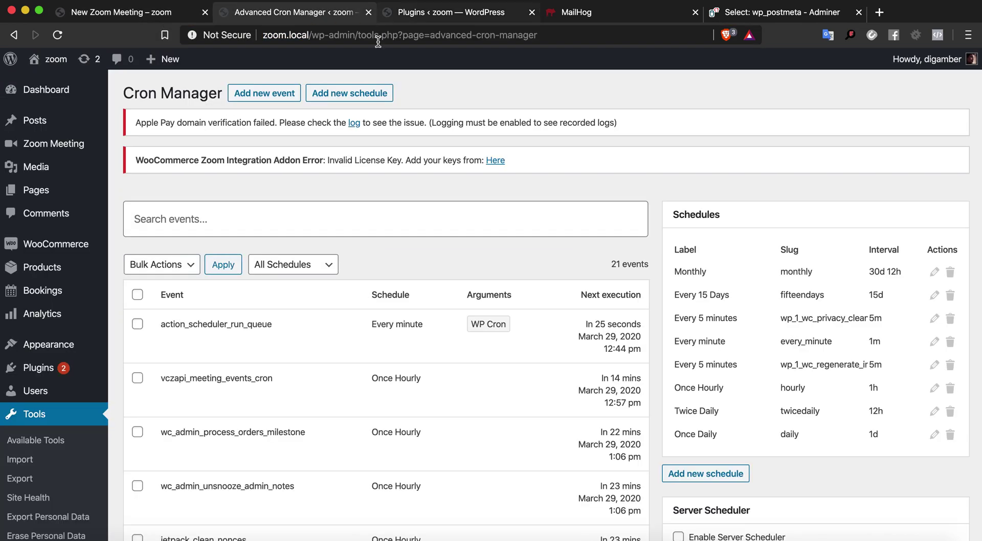
mouse_move(54, 144)
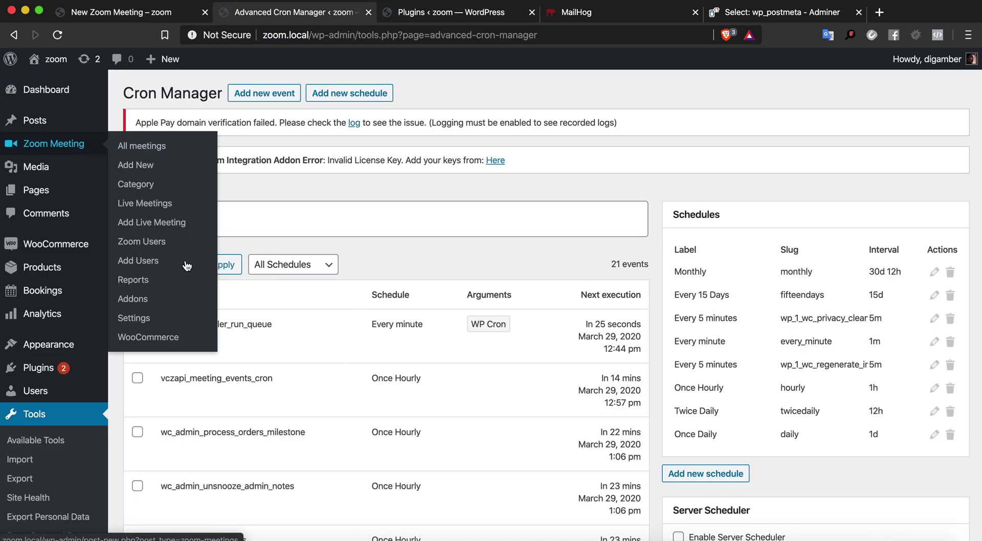
Open Zoom Meeting WooCommerce settings in a new tab, review the Email reminders, return to Cron Manager
super+click(168, 339)
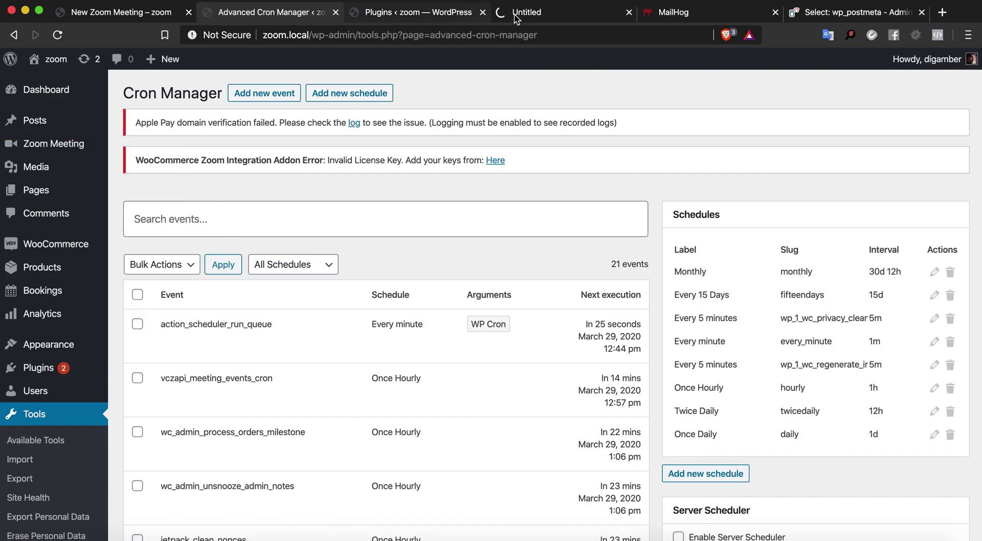
drag(516, 15, 393, 16)
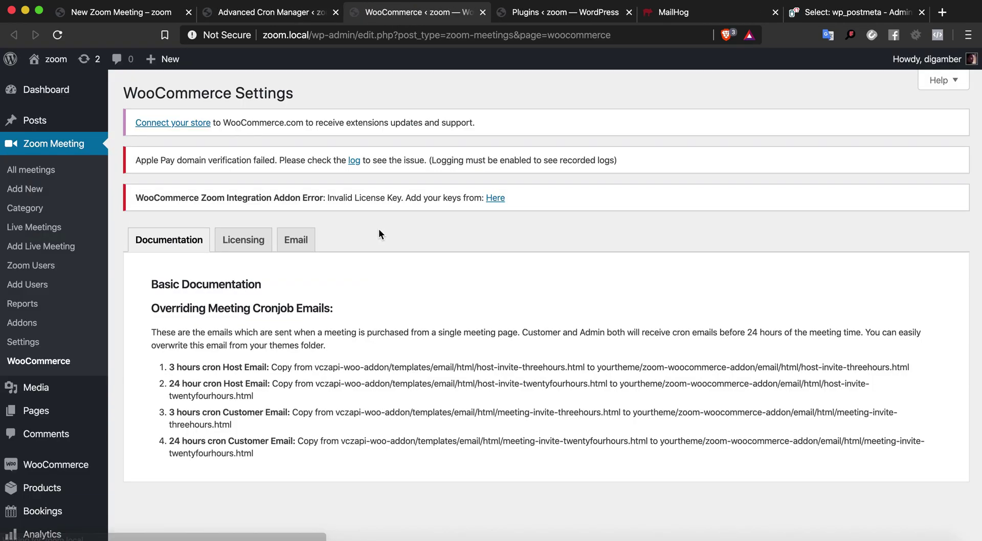
scroll(378, 229, down, 3)
click(289, 116)
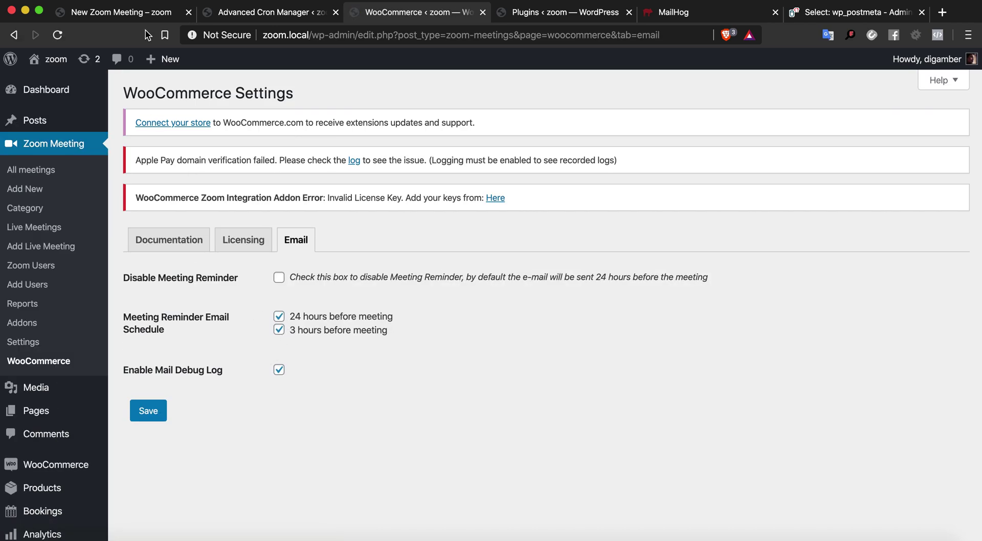
click(240, 12)
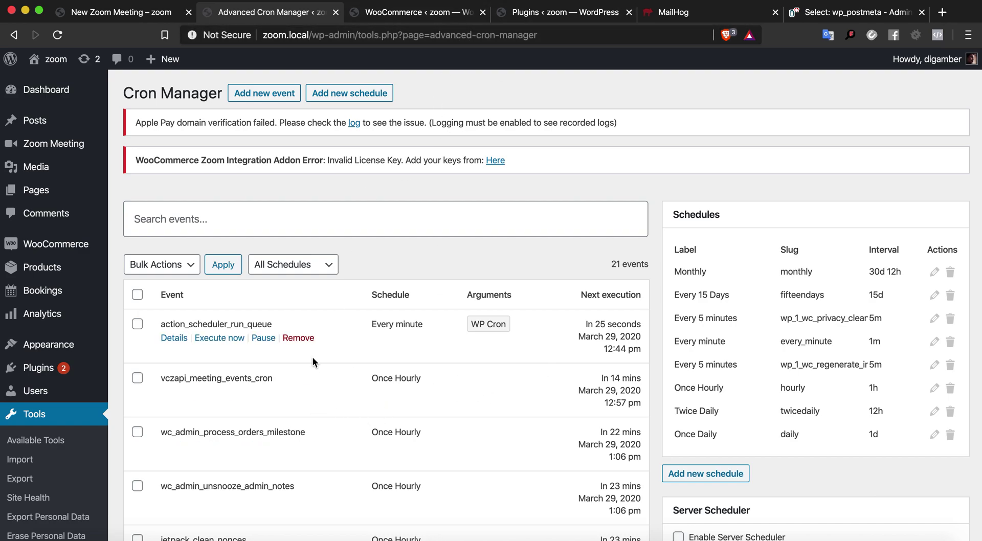
mouse_move(108, 250)
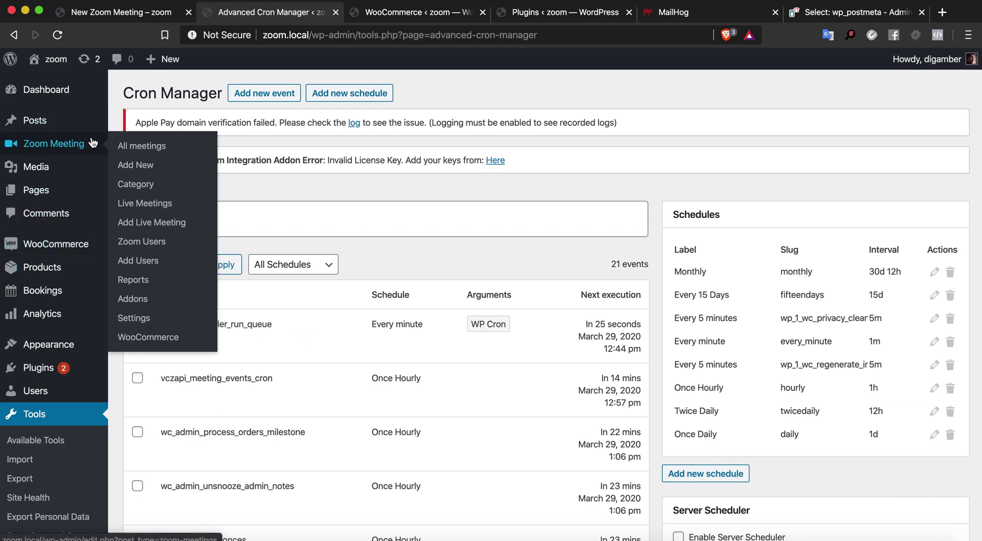
mouse_move(367, 465)
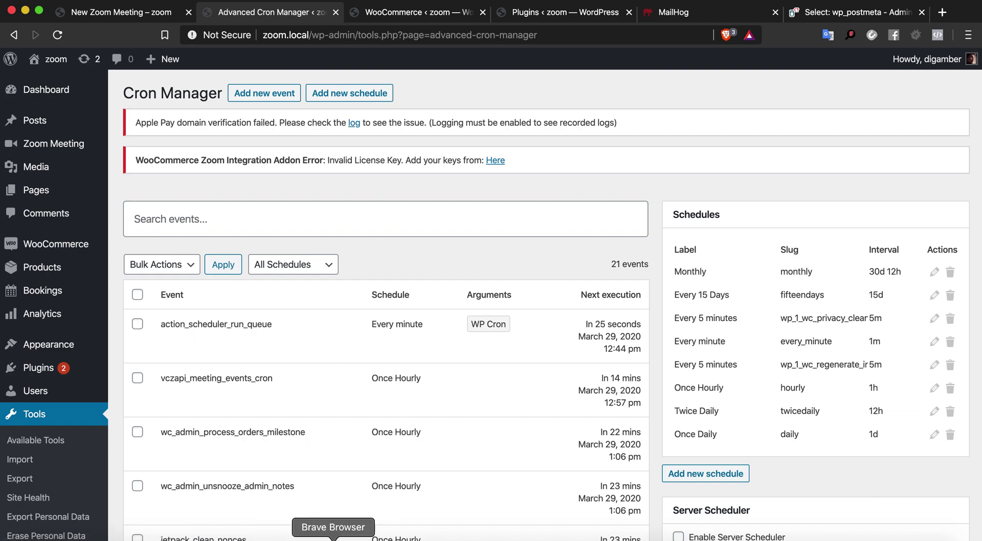
mouse_move(257, 380)
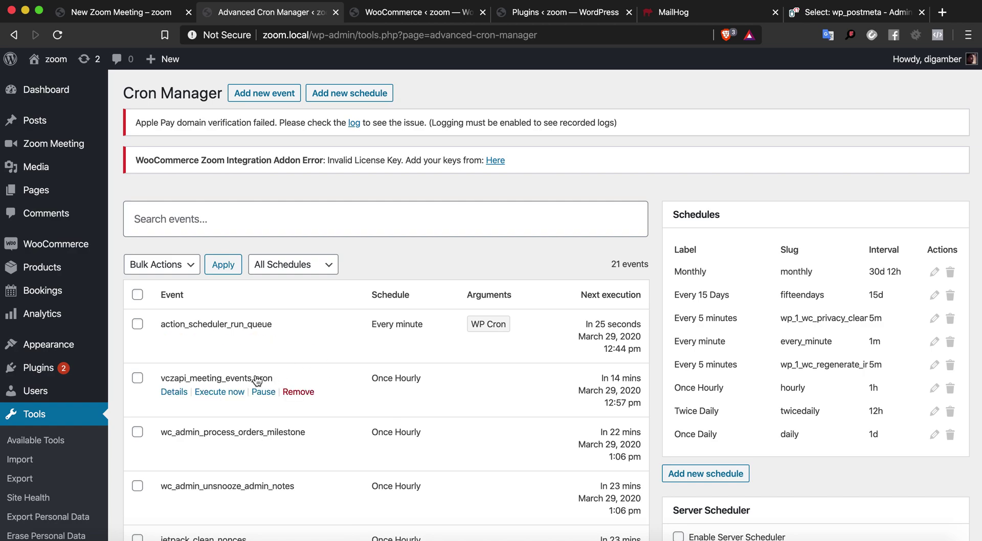
Run vczapi_meeting_events_cron now and check the three reminder emails in MailHog
click(219, 393)
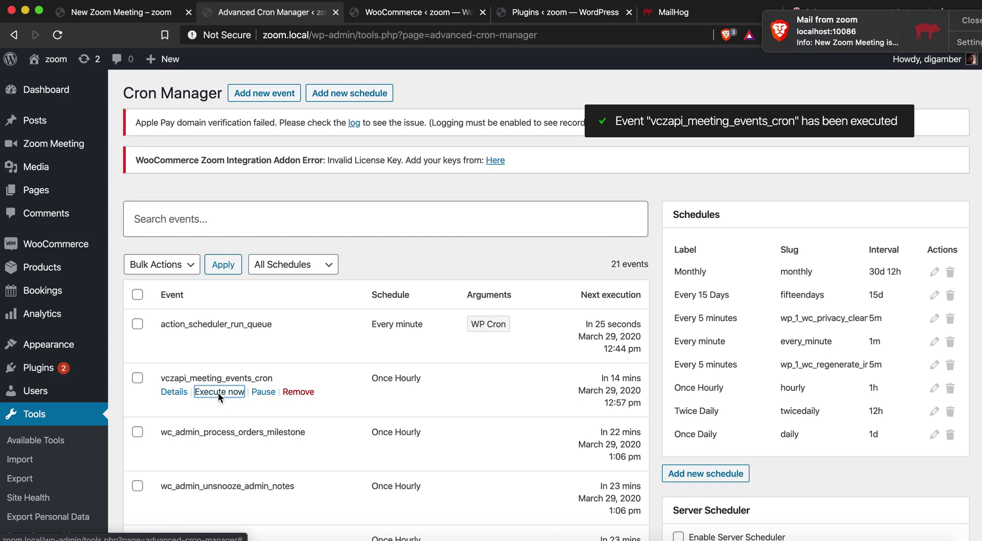
click(855, 32)
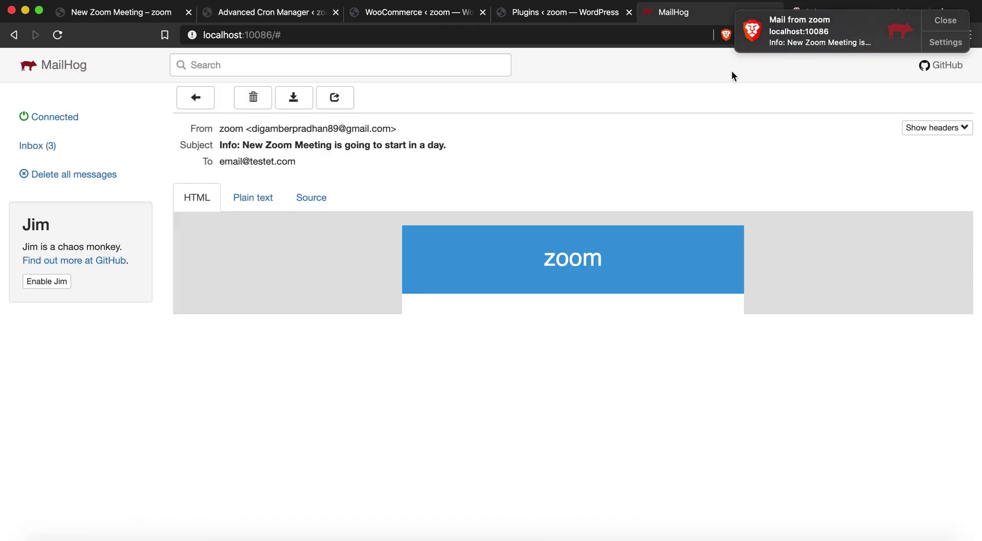
click(93, 154)
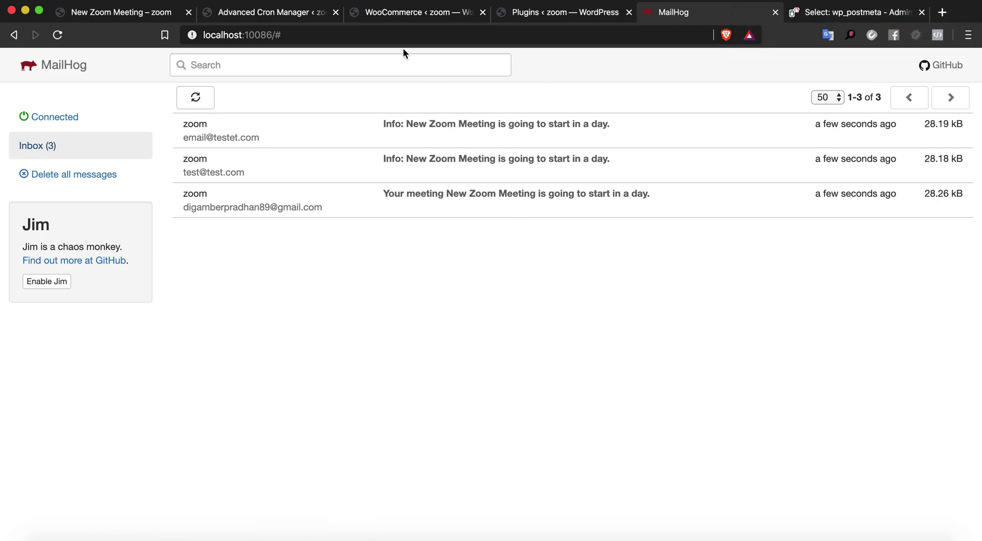
Look over the meeting page, Cron Manager and reminder email settings, then switch to PhpStorm
click(154, 15)
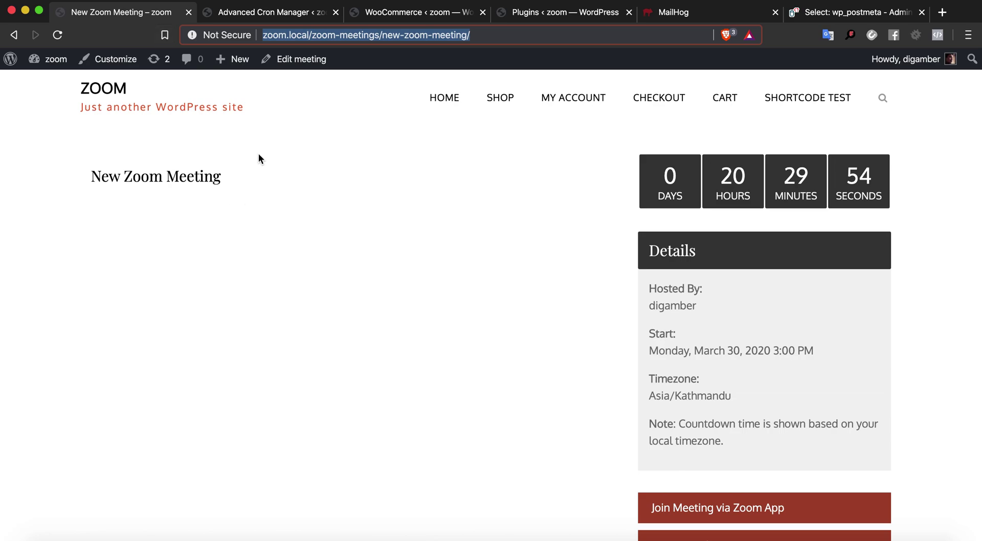
click(296, 13)
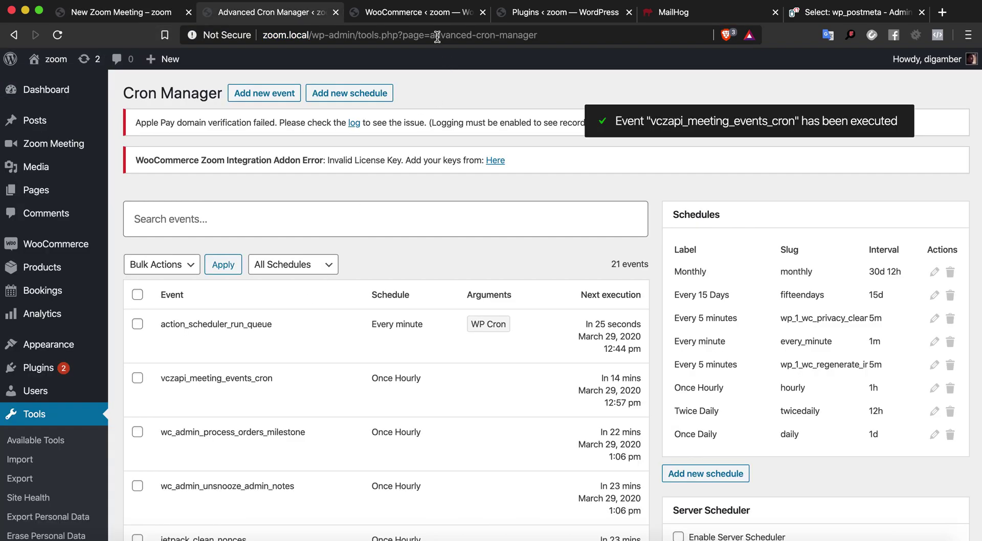
click(429, 14)
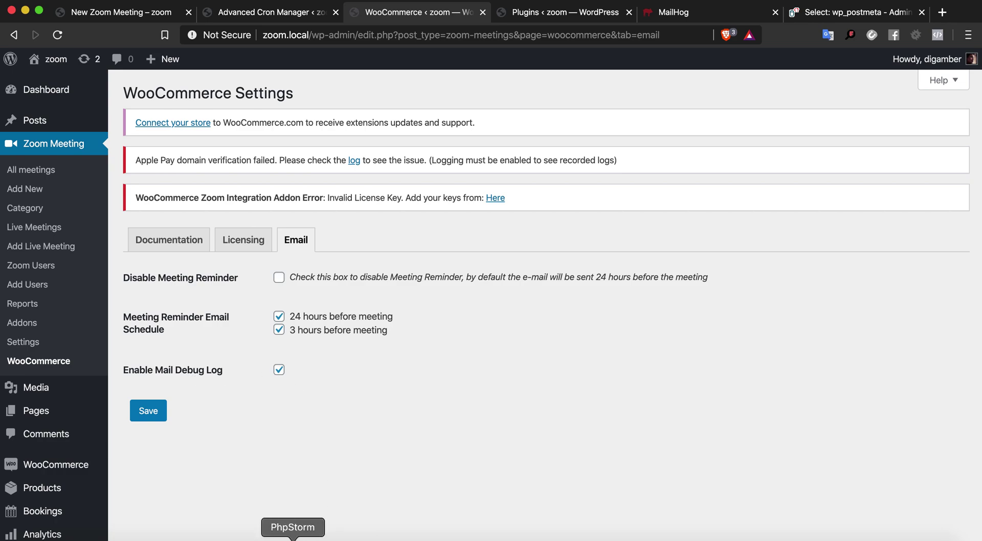
click(293, 538)
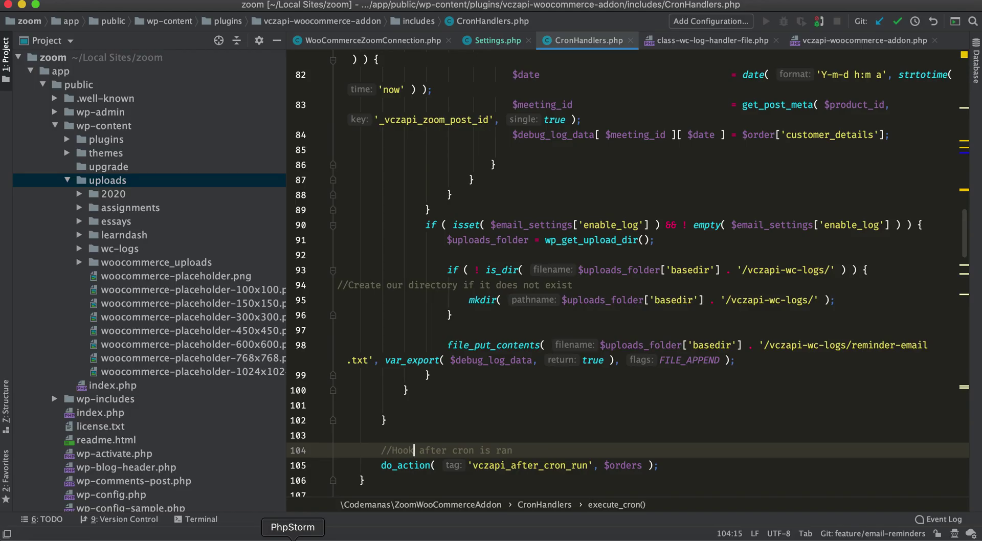
Open reminder-email.txt from the uploads/vczapi-wc-logs folder
click(74, 185)
click(68, 182)
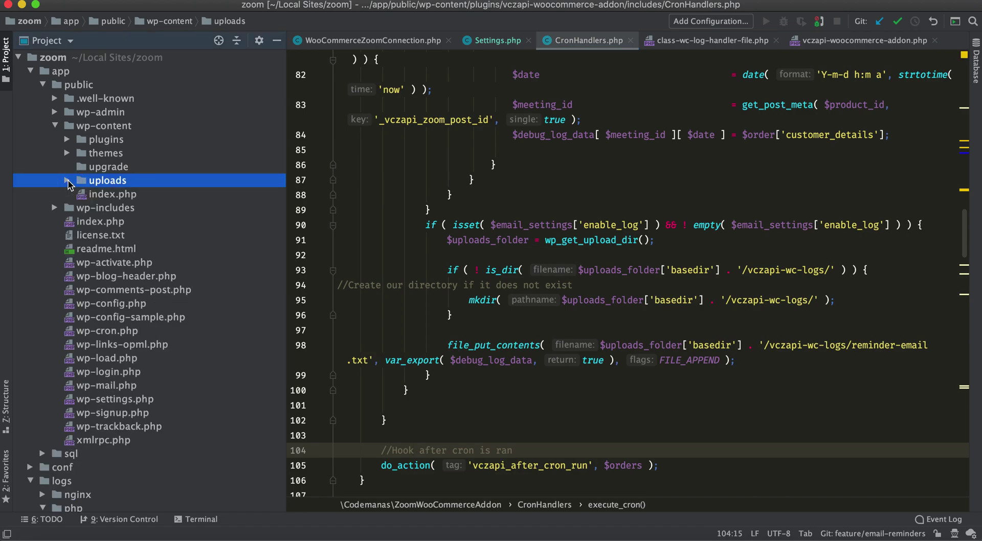
click(68, 183)
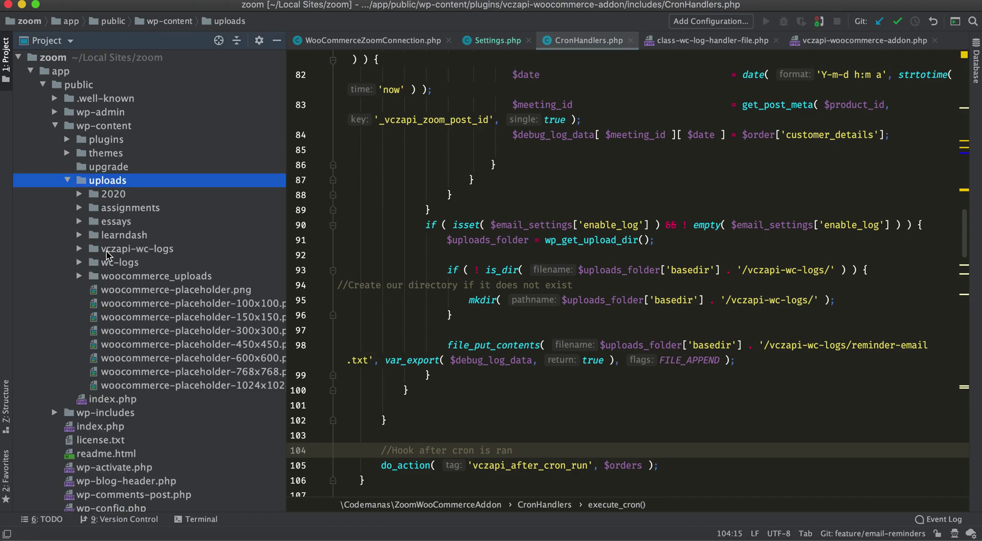
click(81, 249)
click(150, 247)
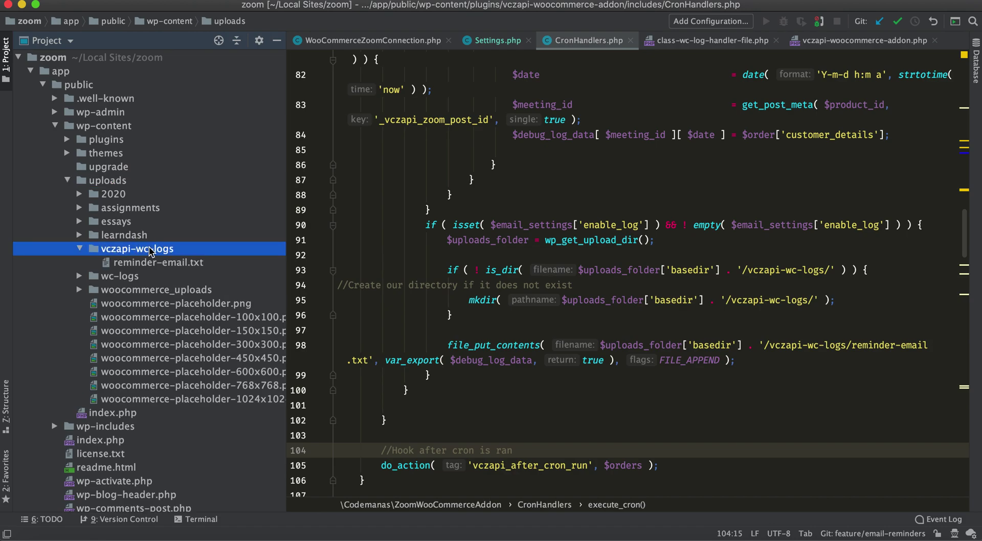
click(149, 264)
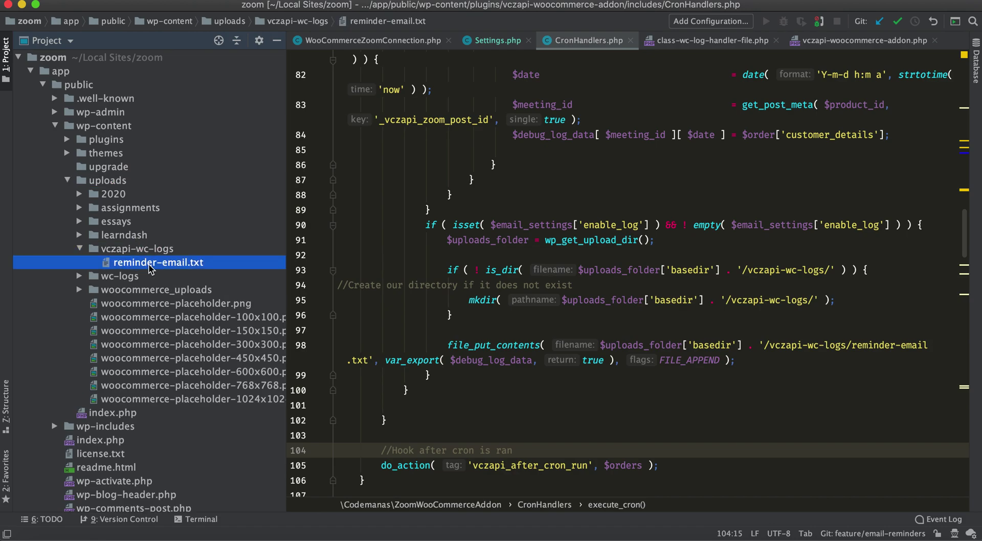
double_click(149, 263)
Label meeting id 222 on line 2 with a [meeting-id prefix
click(390, 193)
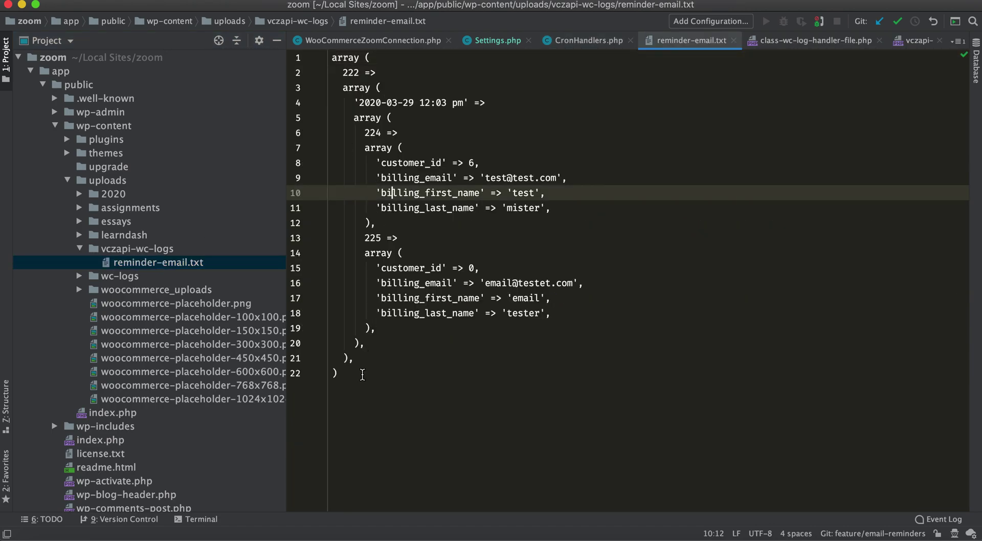
click(362, 375)
click(349, 72)
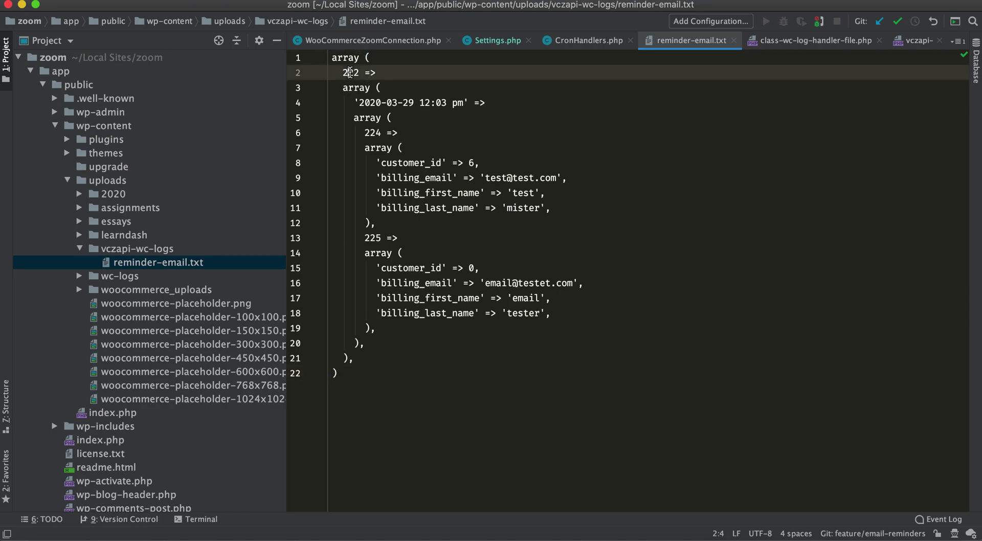
double_click(350, 73)
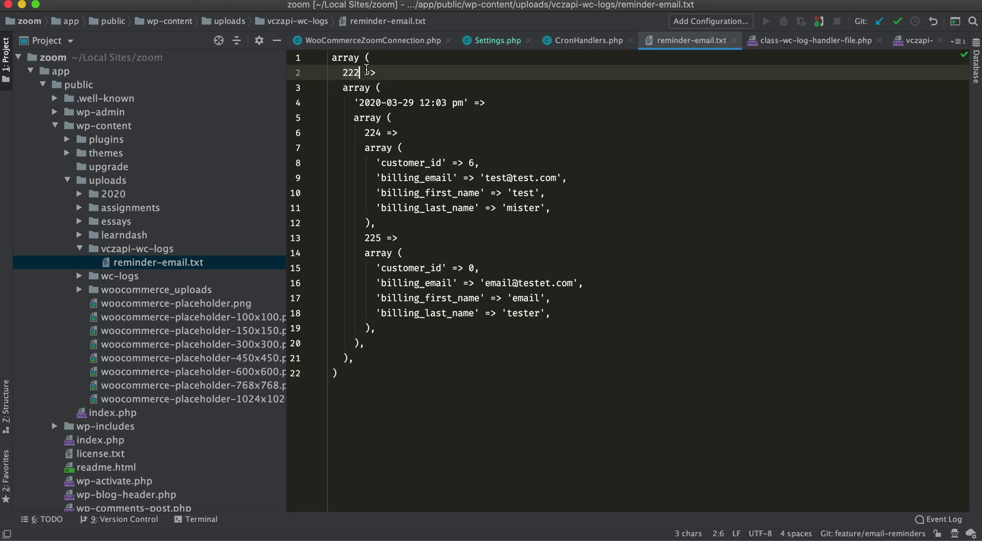
click(348, 73)
text(p[)
key(BackSpace)
key(BackSpace)
text([meetid)
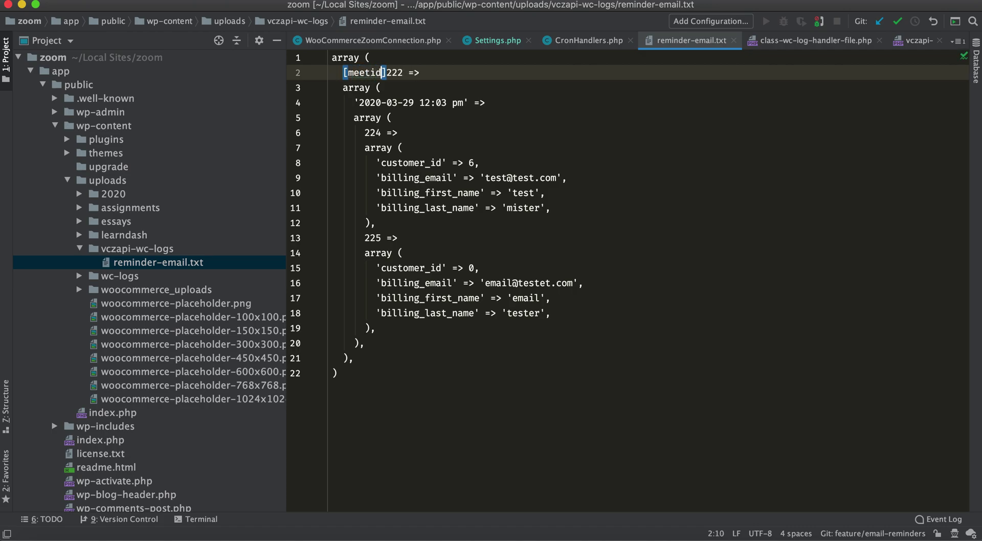
key(BackSpace)
key(BackSpace)
text(ing-id)
Add [date]- and [order-id labels, and inspect the first order's details block
click(355, 103)
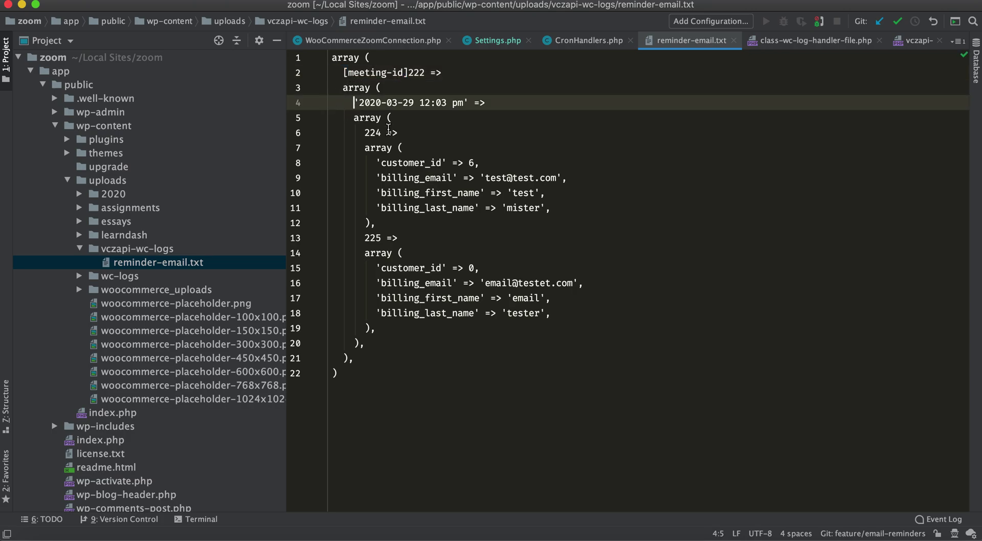
text([date])
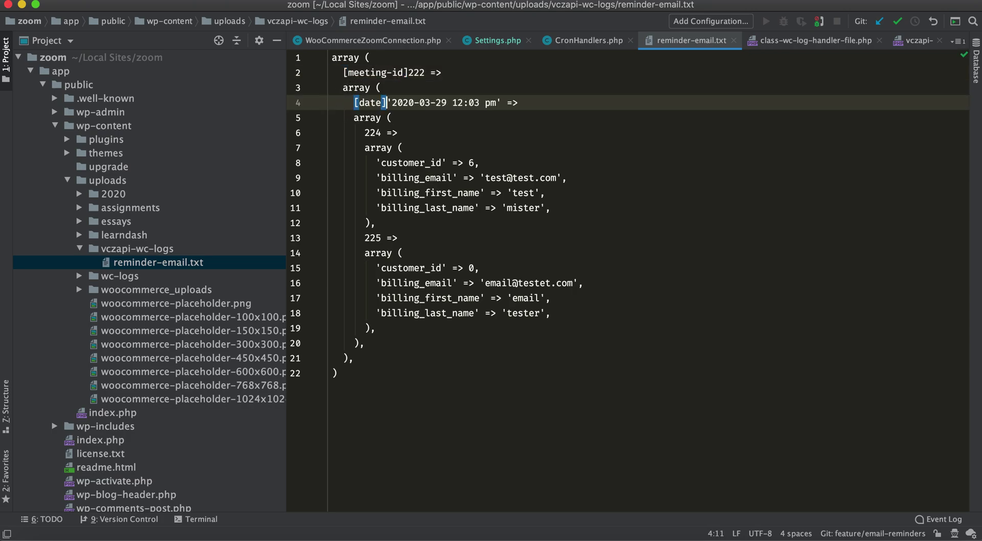
text(-)
click(364, 133)
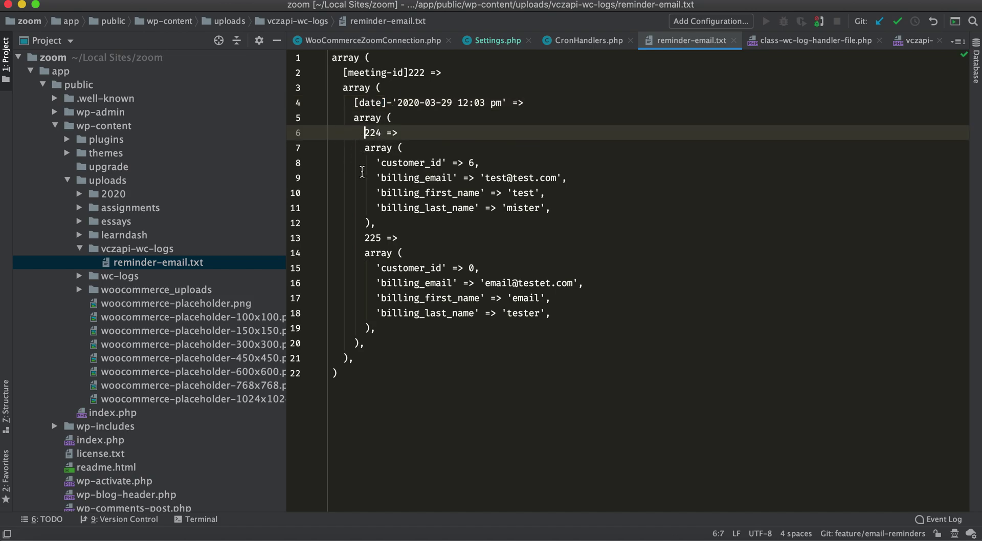
text([order)
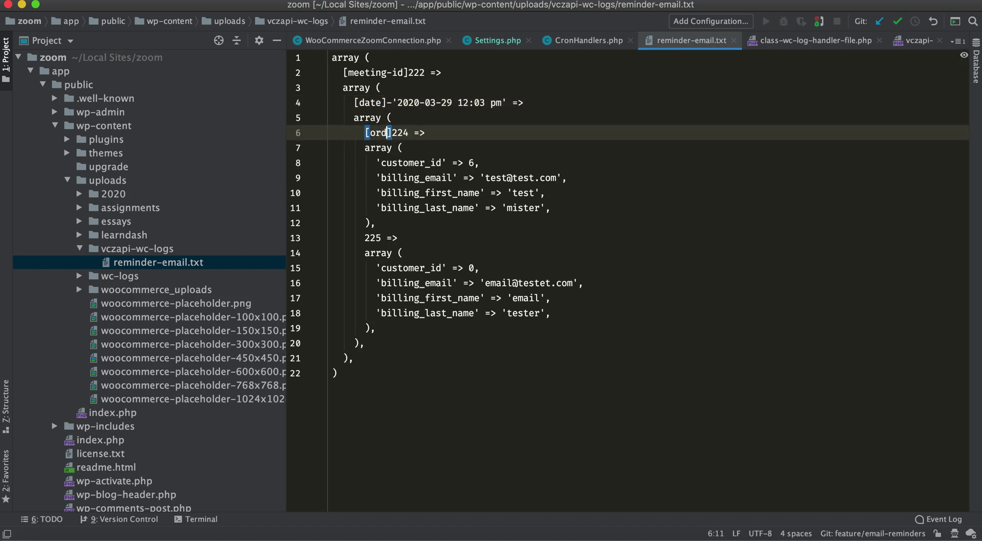
text(-id)
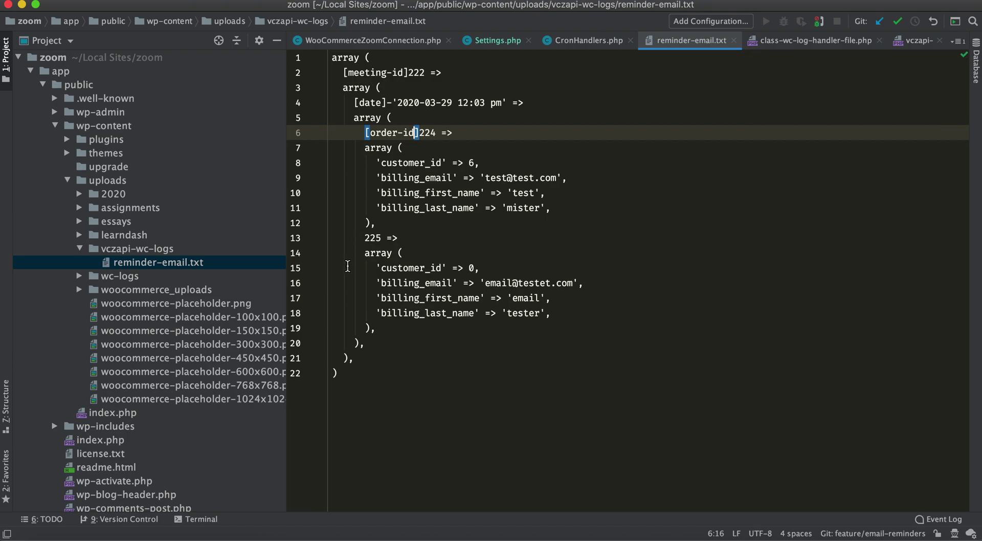
drag(364, 155, 416, 227)
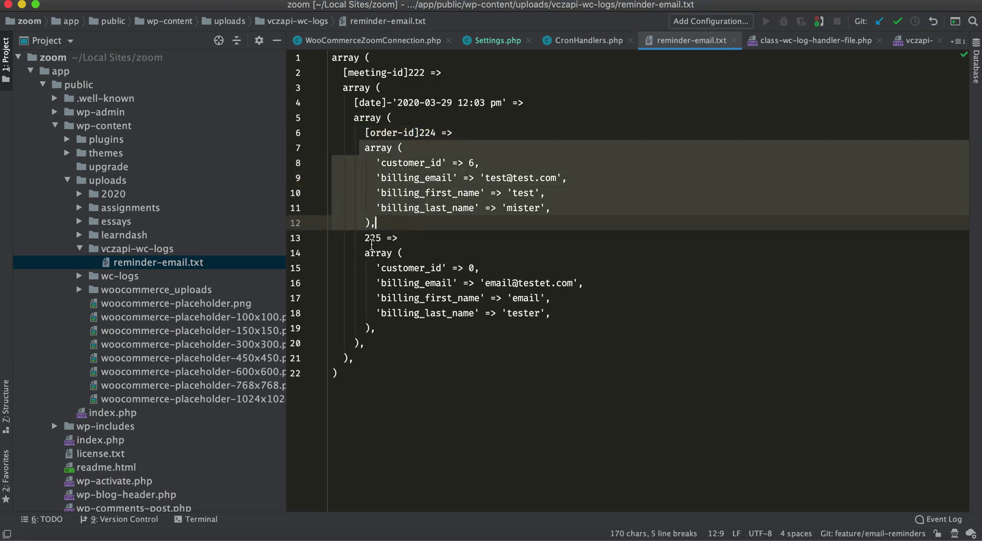
click(422, 154)
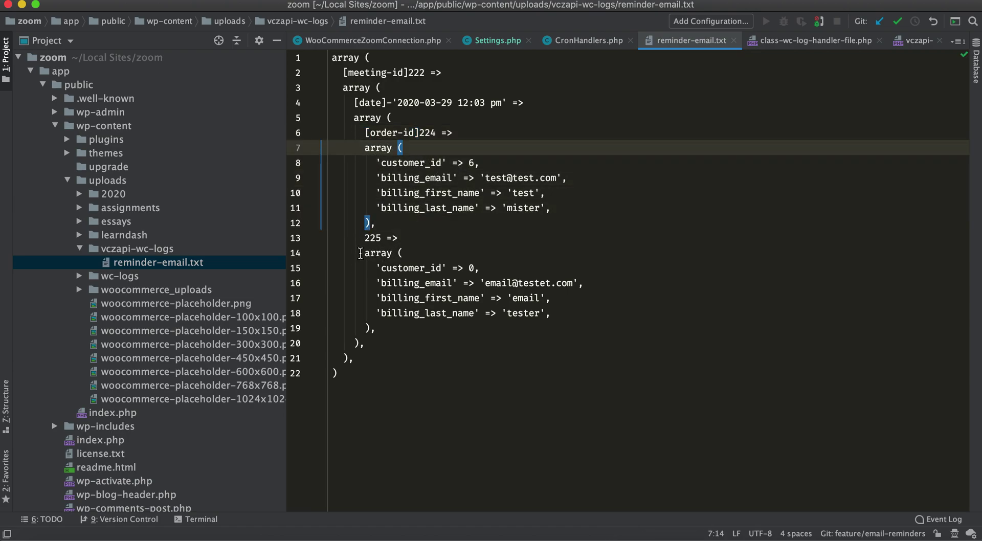
Label the 225 entry on line 13 as [order-details]
click(363, 239)
text([])
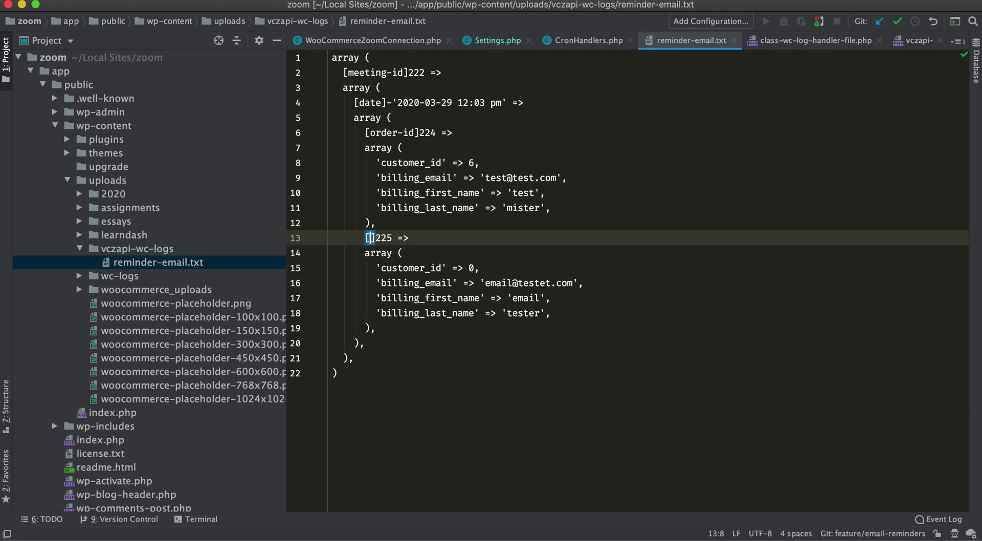
text(order-det)
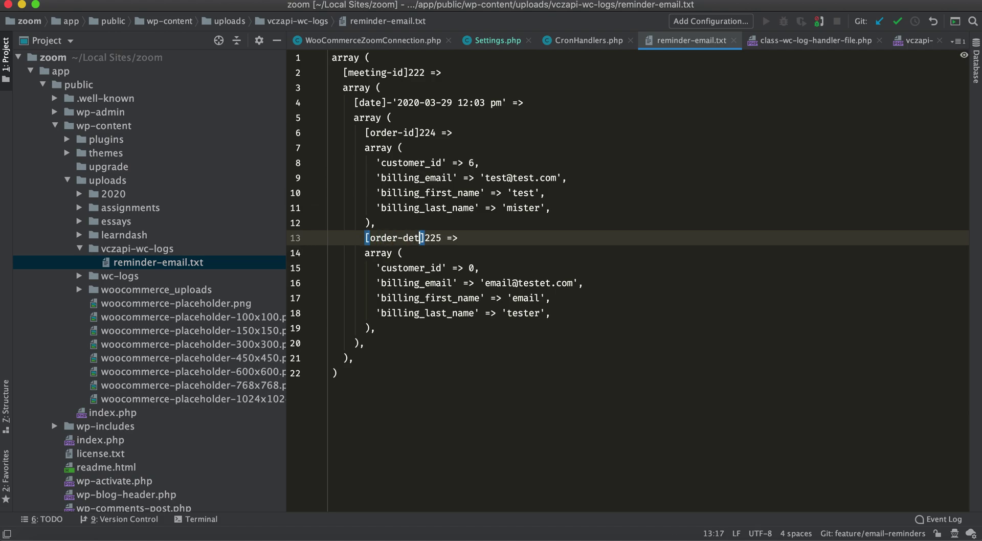
text(ails)
key(Right)
key(Right)
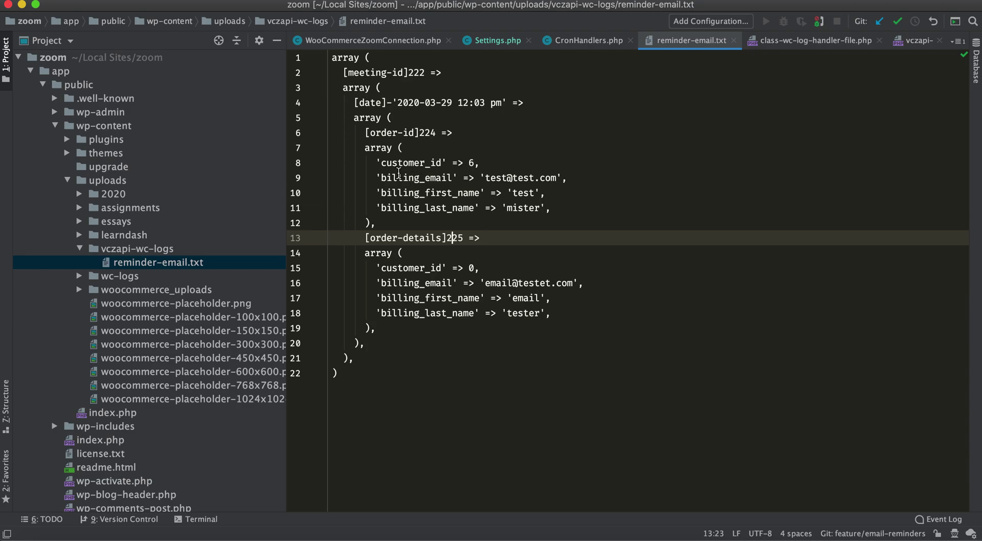
Compare the customer_id values of both orders (6 and 0) in the log
drag(371, 163, 480, 159)
double_click(471, 162)
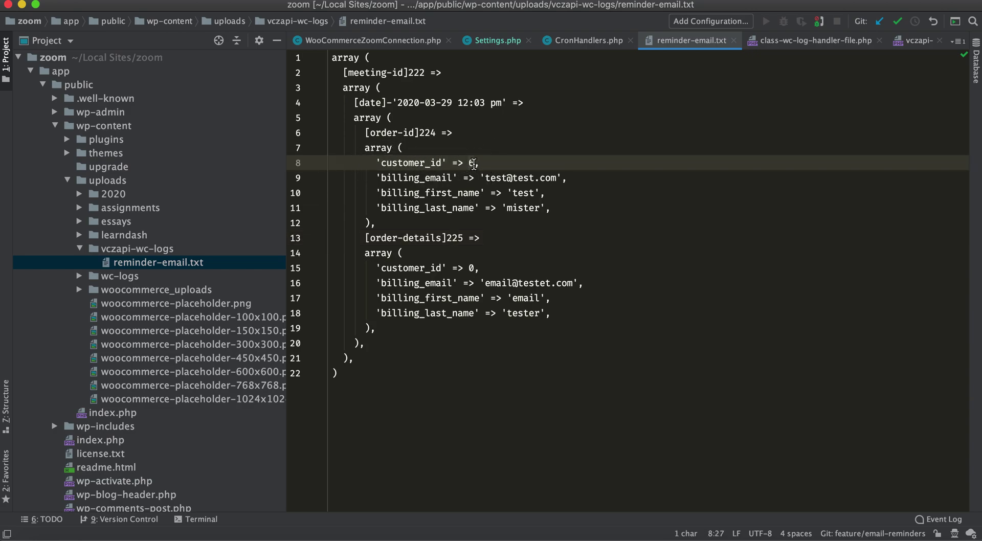
double_click(410, 162)
double_click(428, 268)
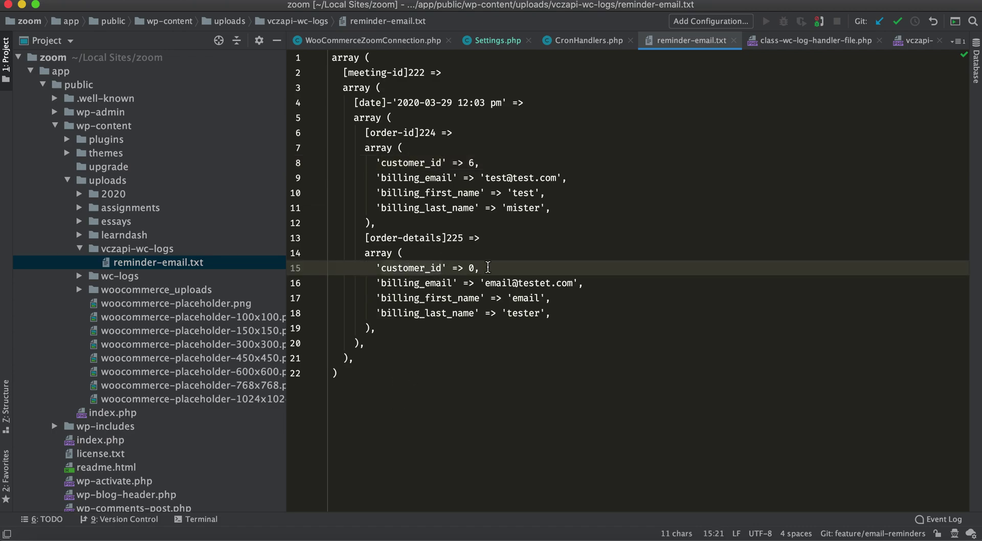
click(471, 268)
click(486, 268)
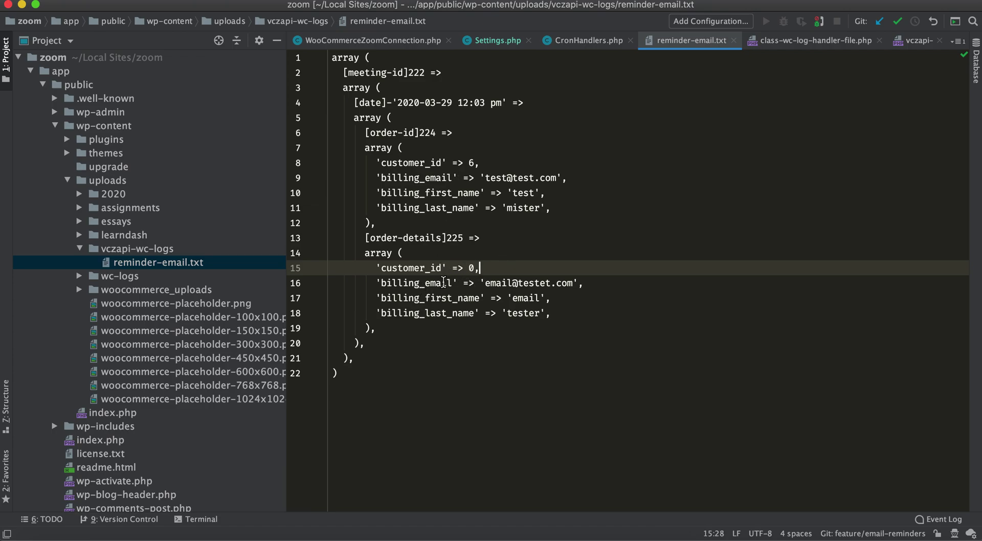
click(376, 378)
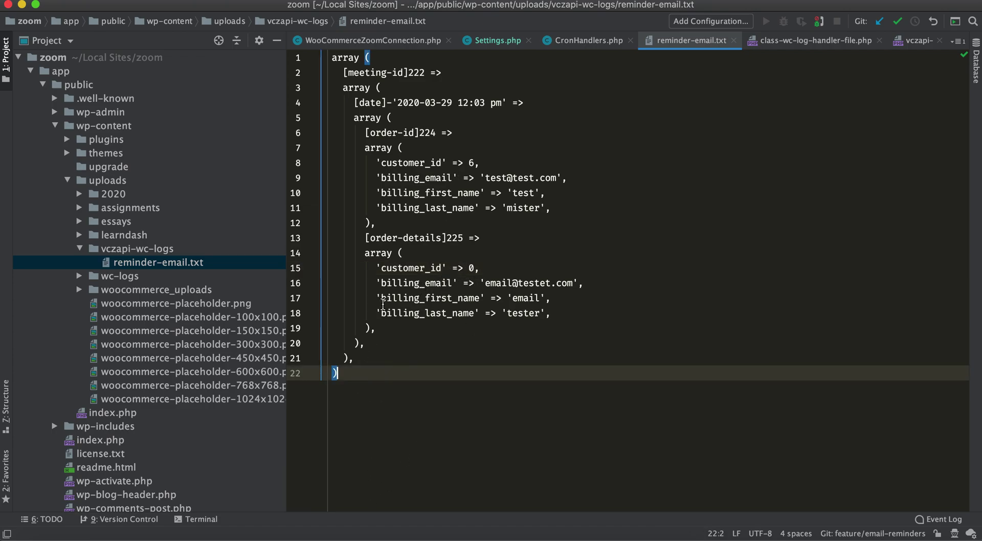
double_click(383, 73)
click(425, 73)
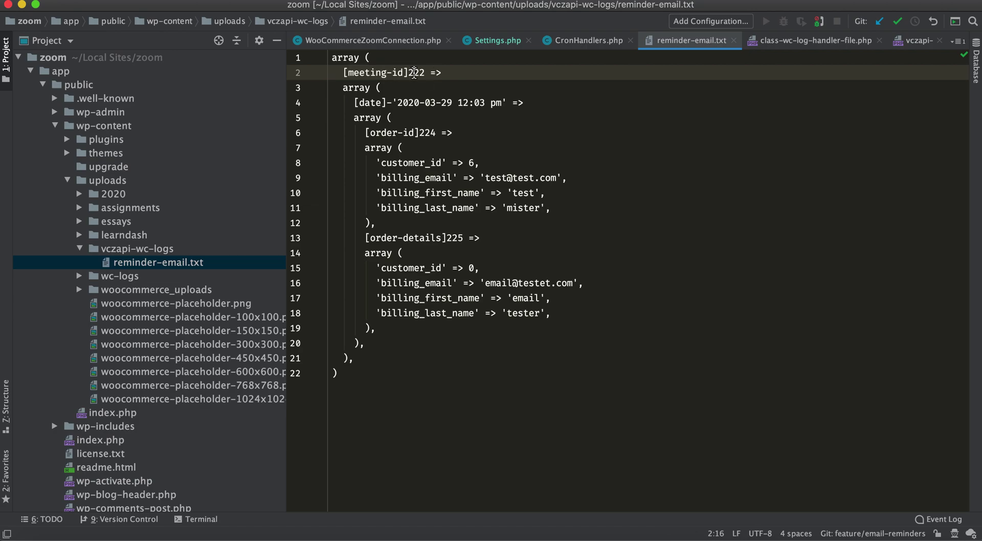
click(315, 537)
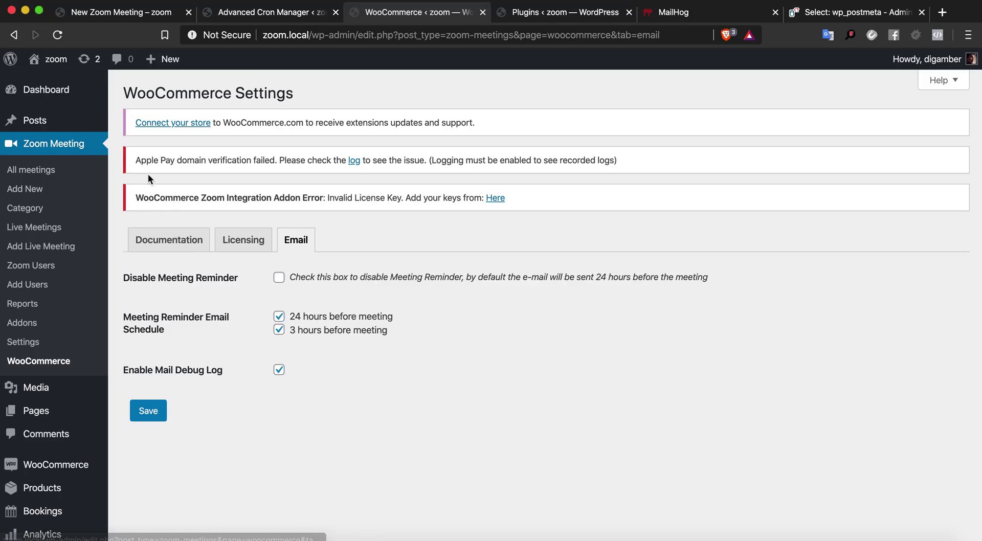
Check meeting 222 under All meetings, then view orders #225 and #224 in WooCommerce Orders
click(46, 170)
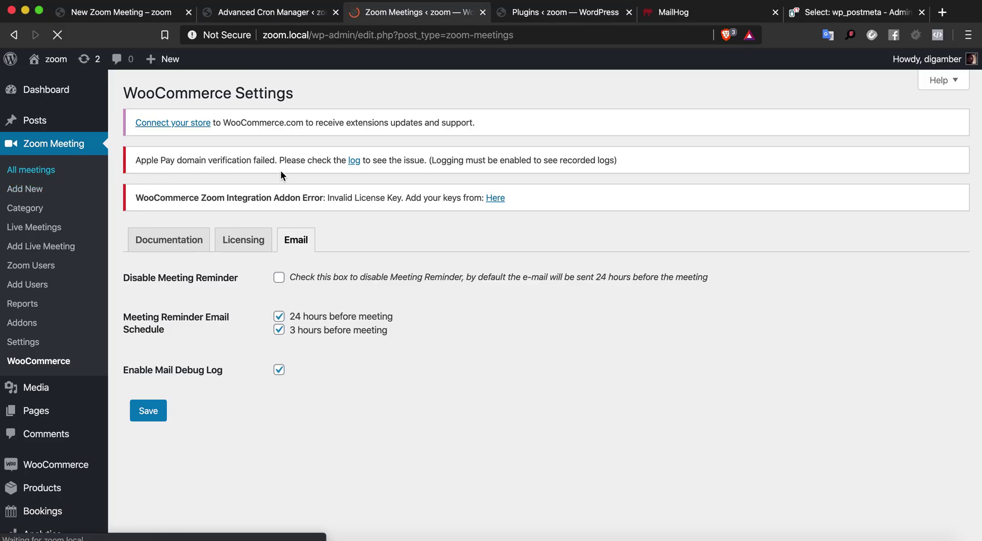
mouse_move(222, 348)
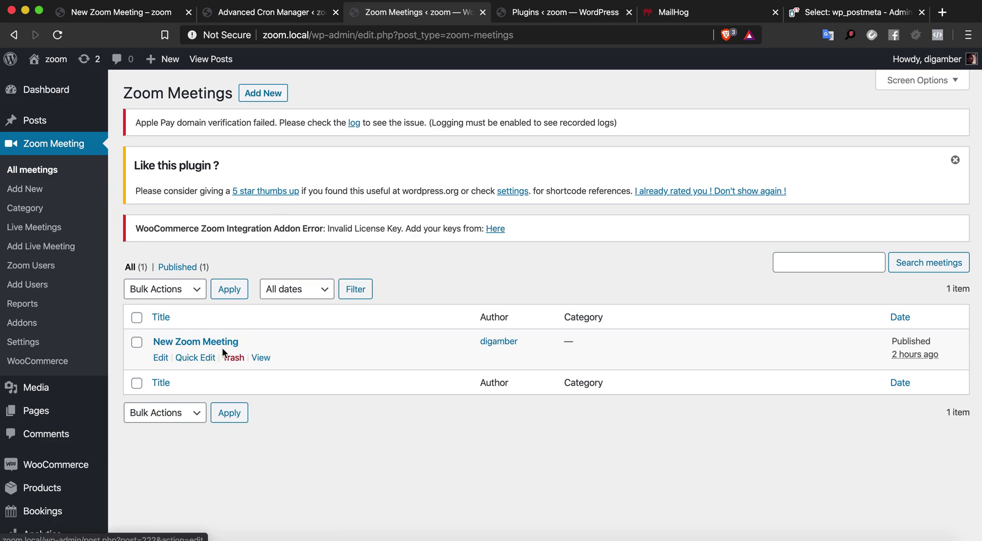
click(161, 358)
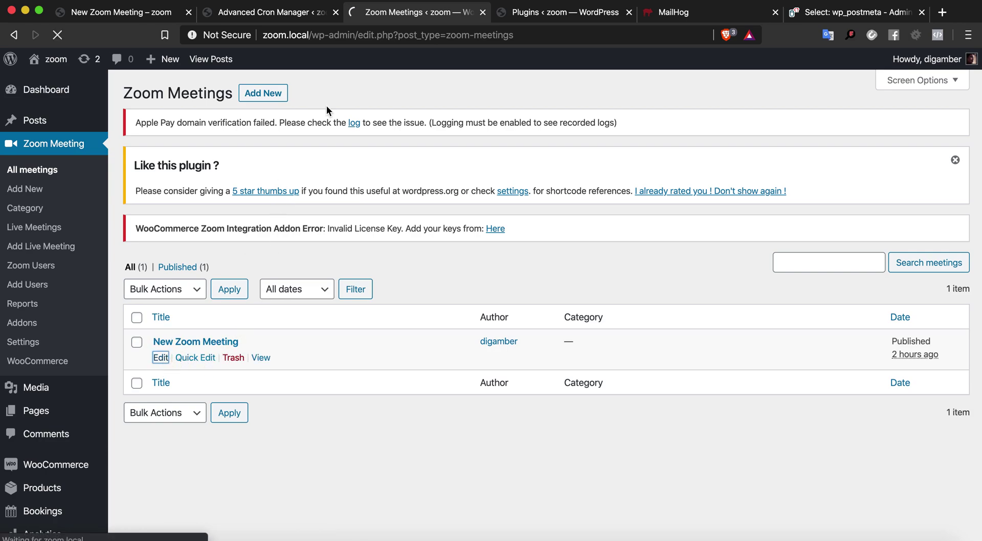
double_click(434, 35)
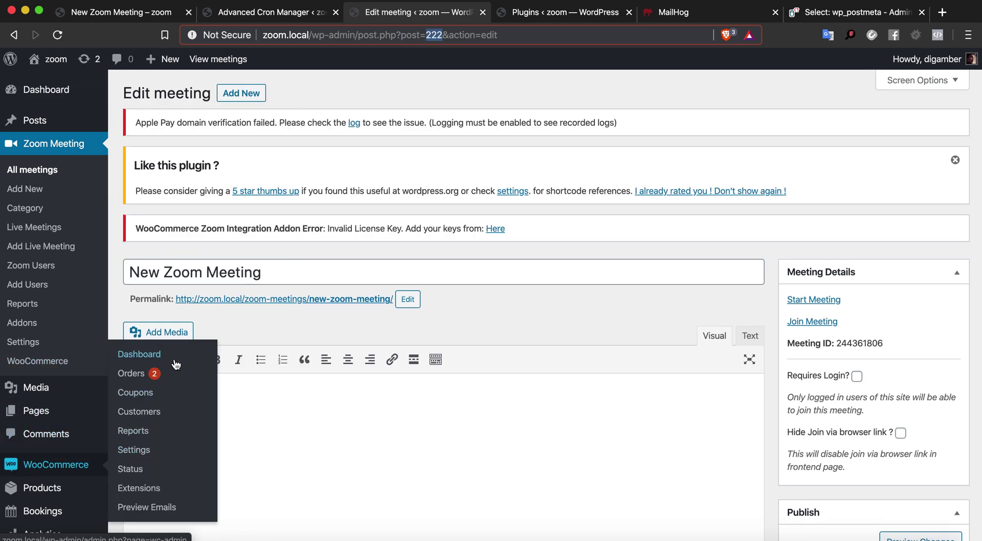
click(152, 374)
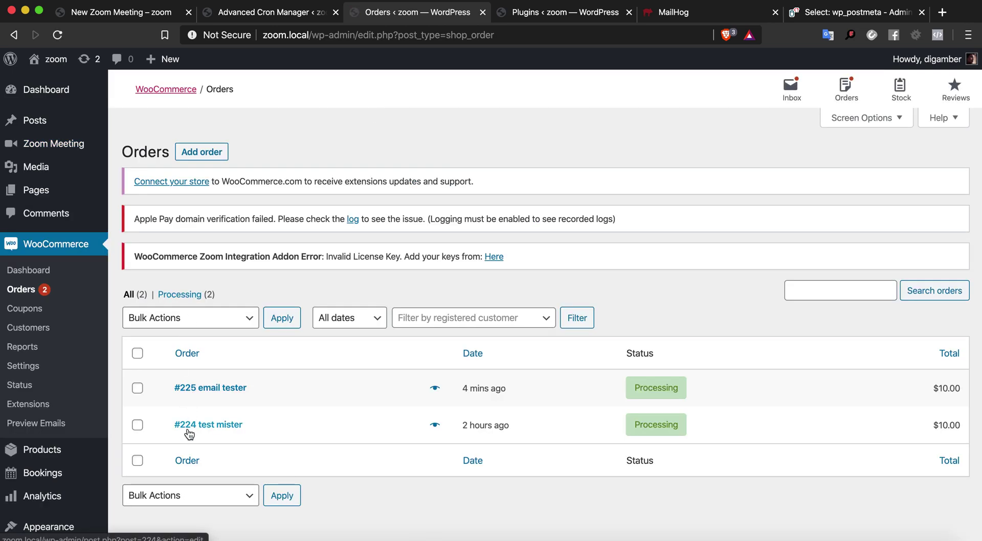
key(super+Tab)
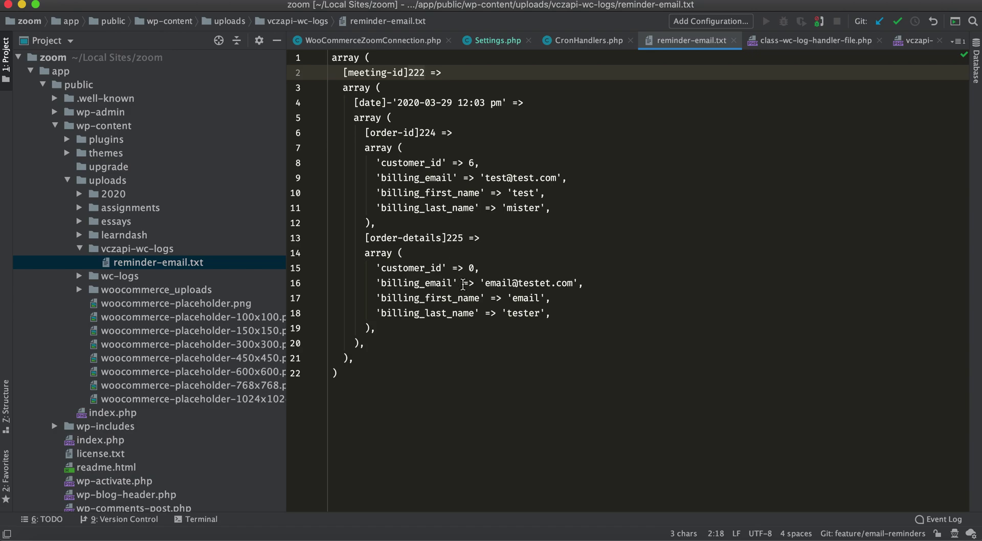
Match order IDs 224 and 225 in the log, then return to the browser's Cron Manager
double_click(427, 134)
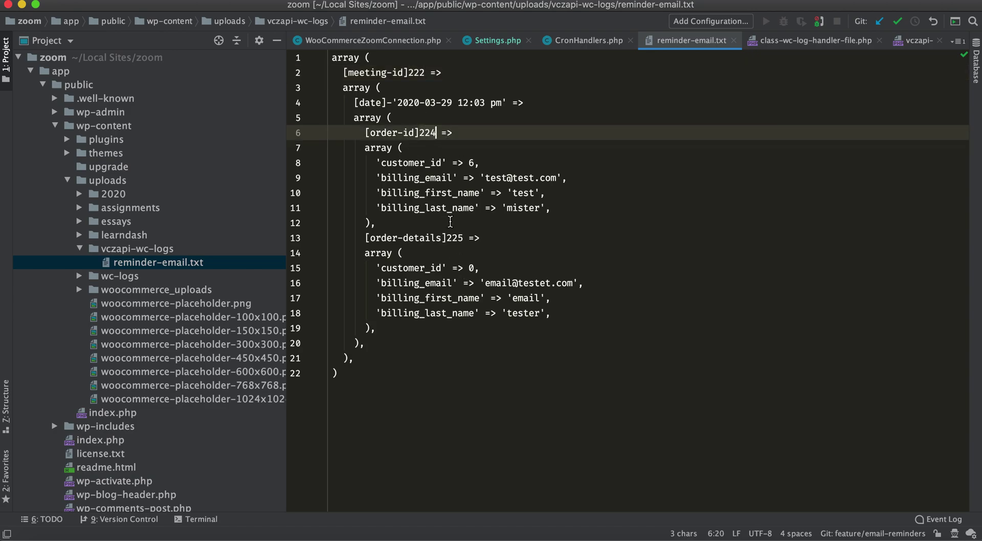
double_click(455, 237)
key(super+Tab)
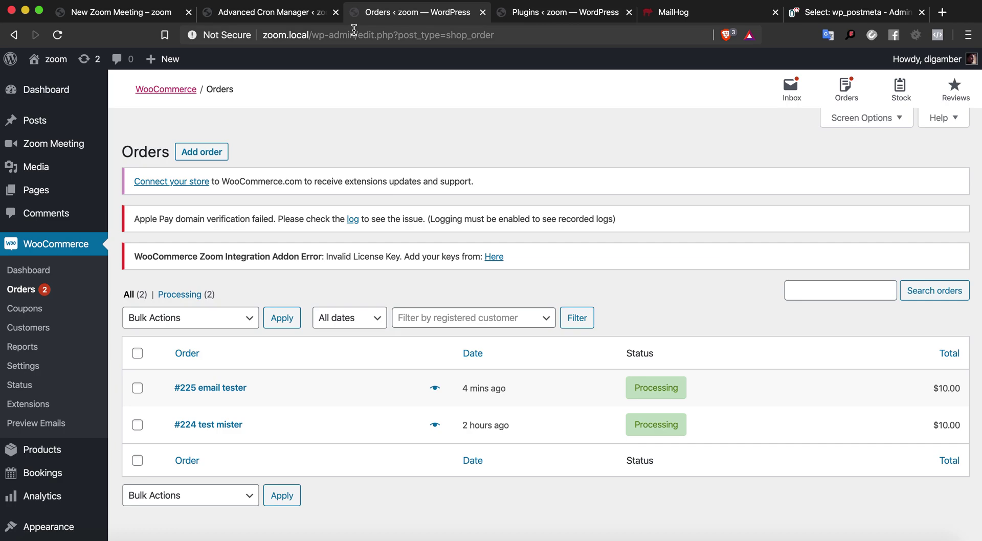
click(276, 15)
Reload Cron Manager, execute vczapi_meeting_events_cron now, and check MailHog for the reminders
scroll(109, 238, down, 1)
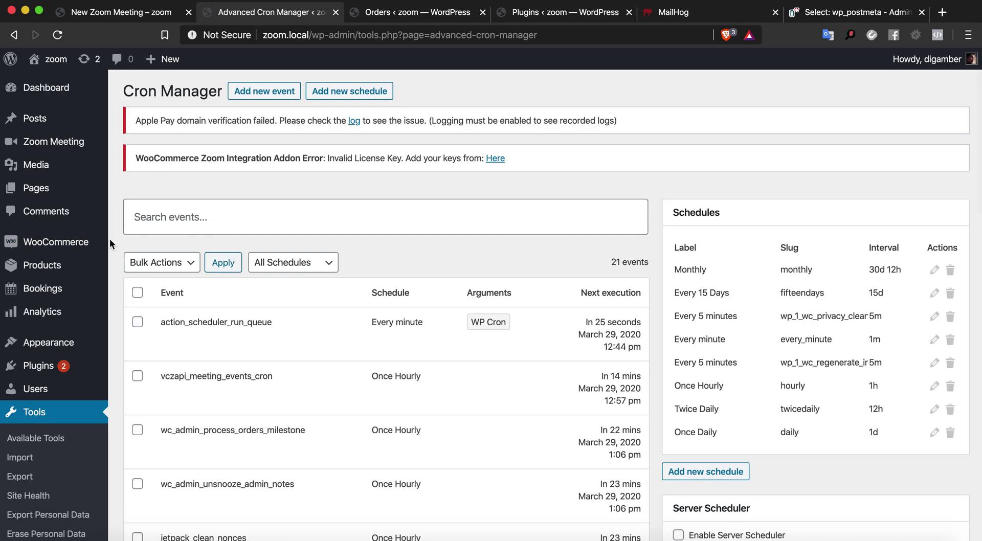
click(57, 35)
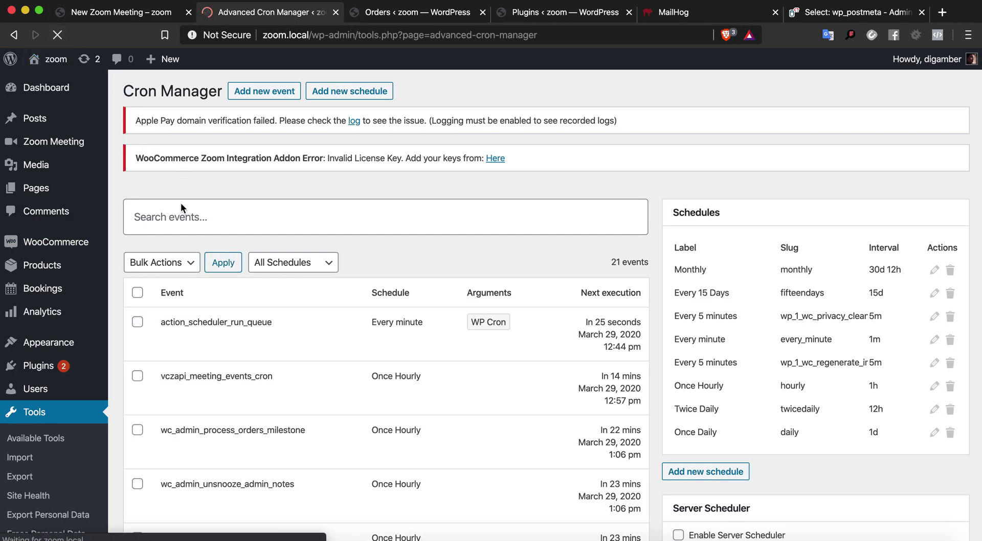
mouse_move(193, 384)
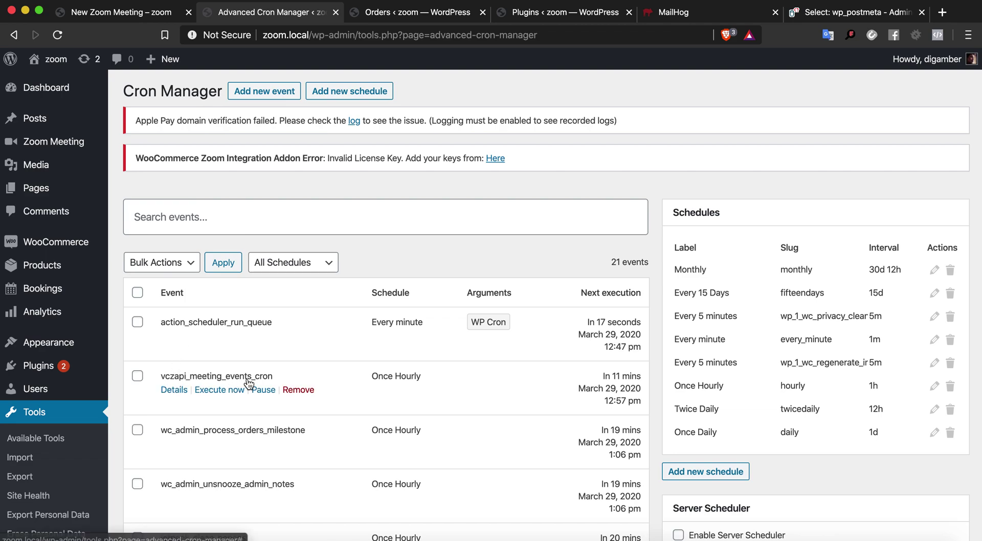
click(219, 390)
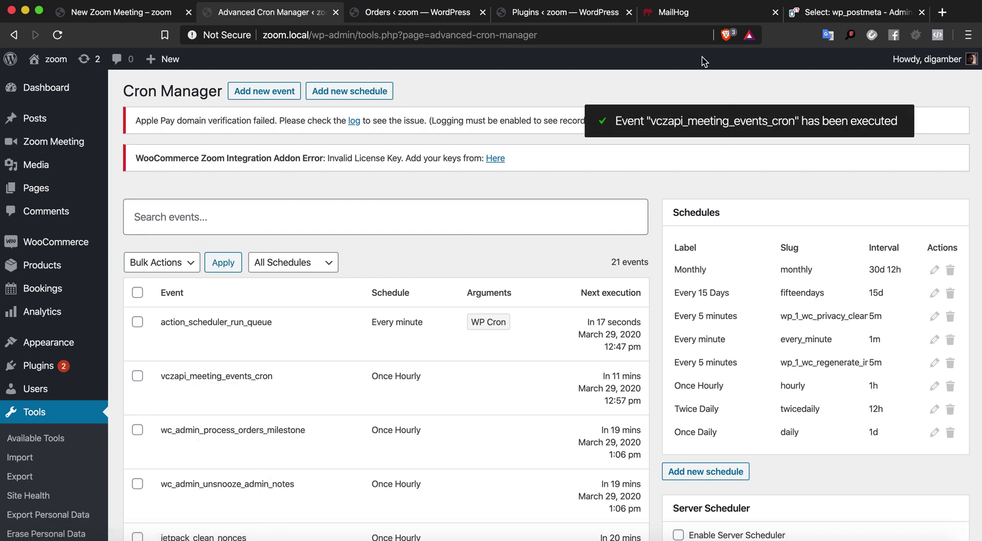
click(687, 19)
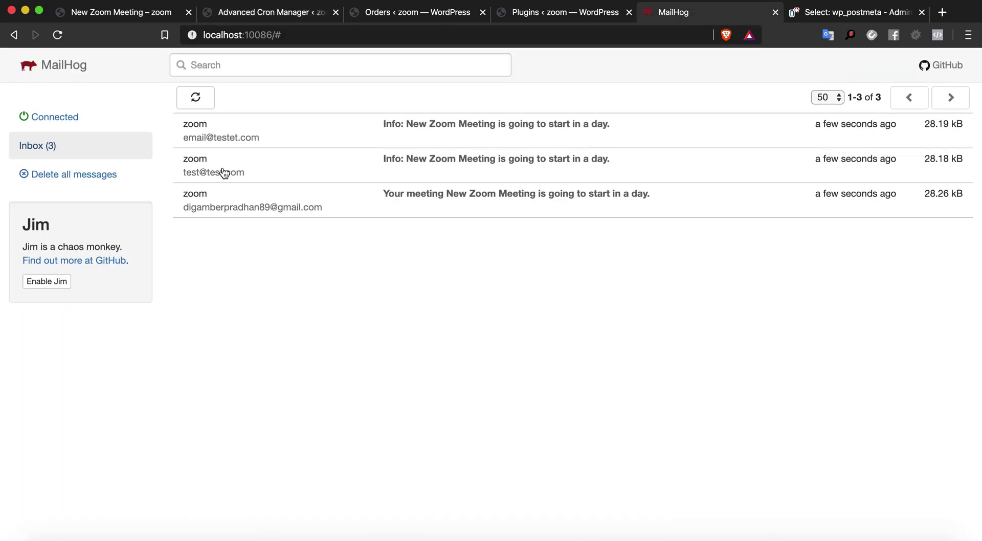
Confirm three 'starts in a day' reminder emails in MailHog, then return to the New Zoom Meeting page
click(87, 151)
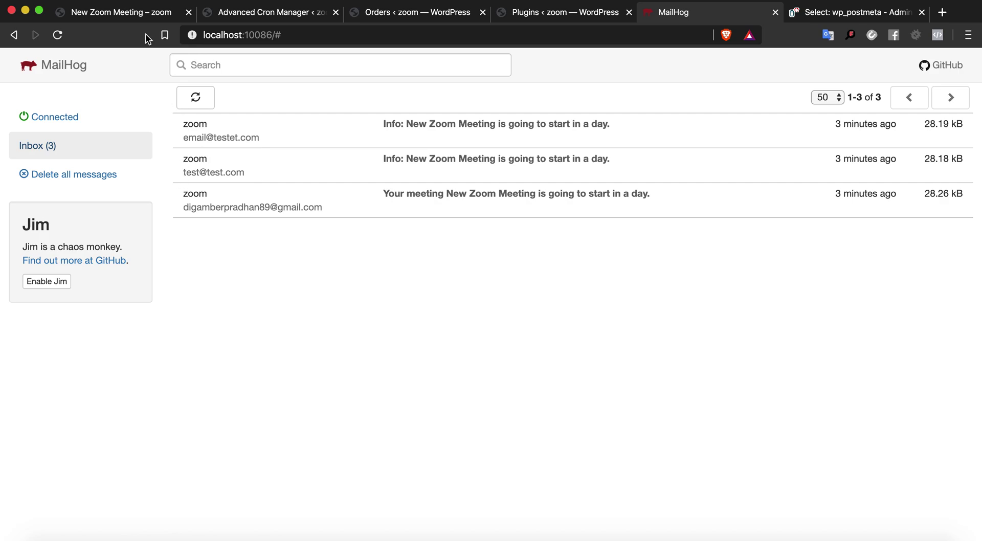
click(134, 16)
triple_click(198, 171)
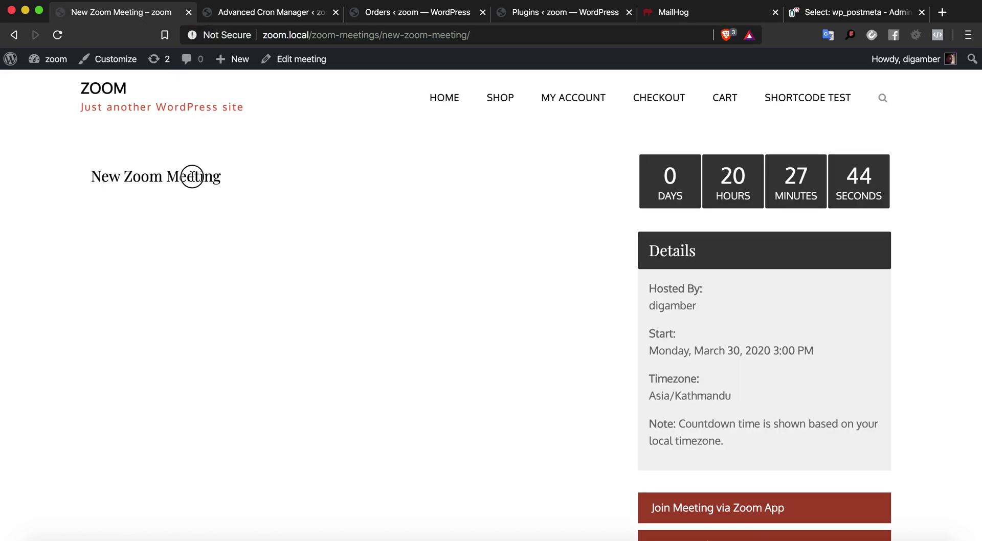
Bring the Reminder Meeting Emails notes forward in Sublime Text and read the line 7 spam note
click(198, 172)
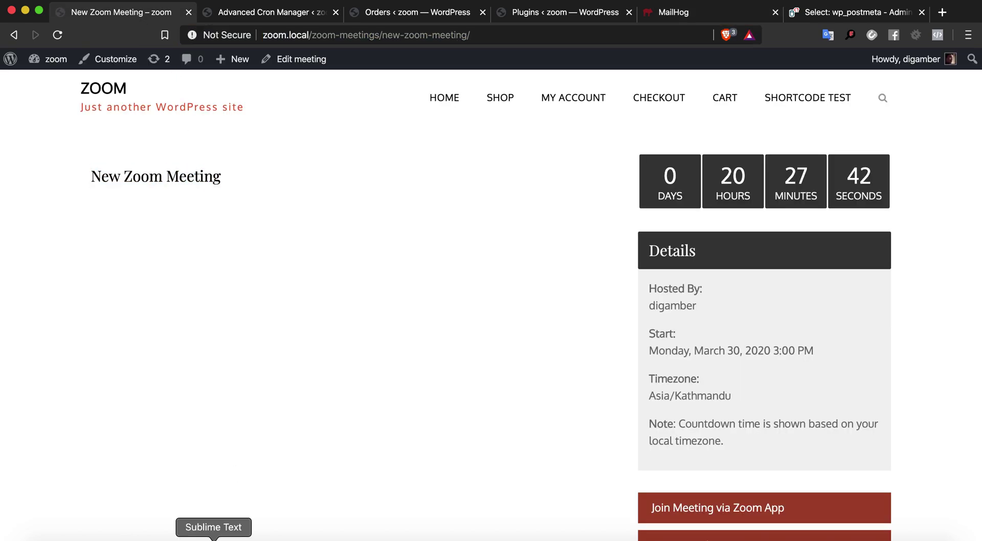
click(213, 534)
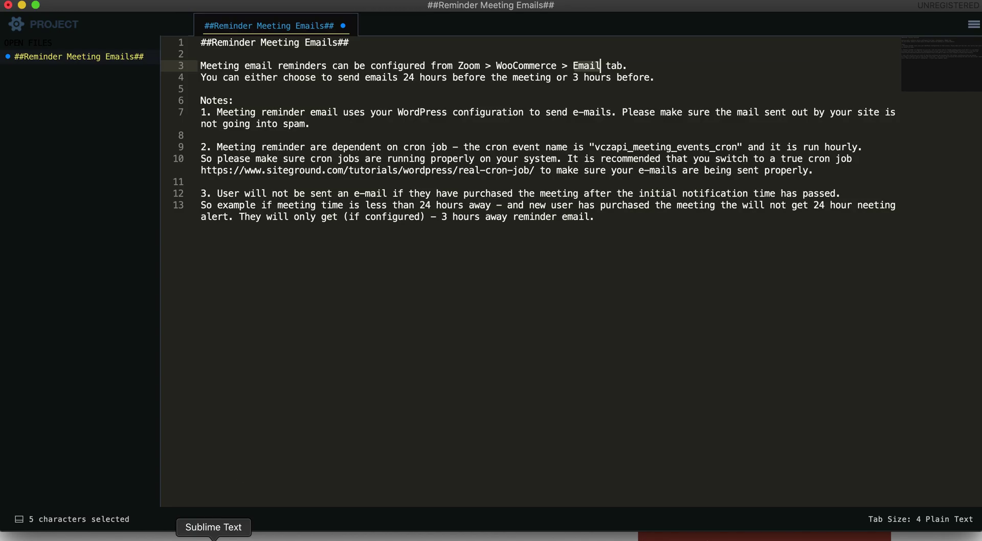
triple_click(316, 126)
click(256, 114)
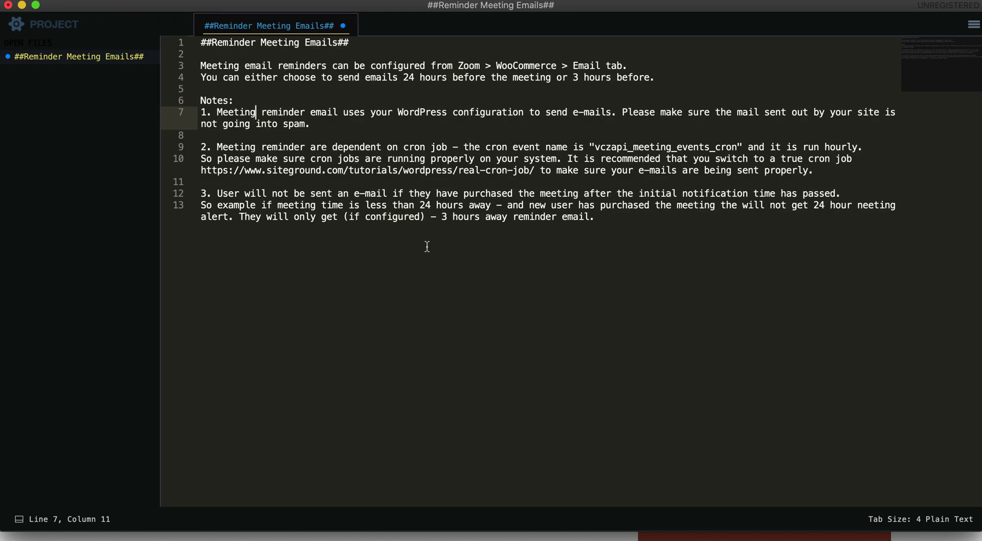
Read the cron-job note on lines 9–11 without editing, then return to the meeting page in Brave
click(202, 147)
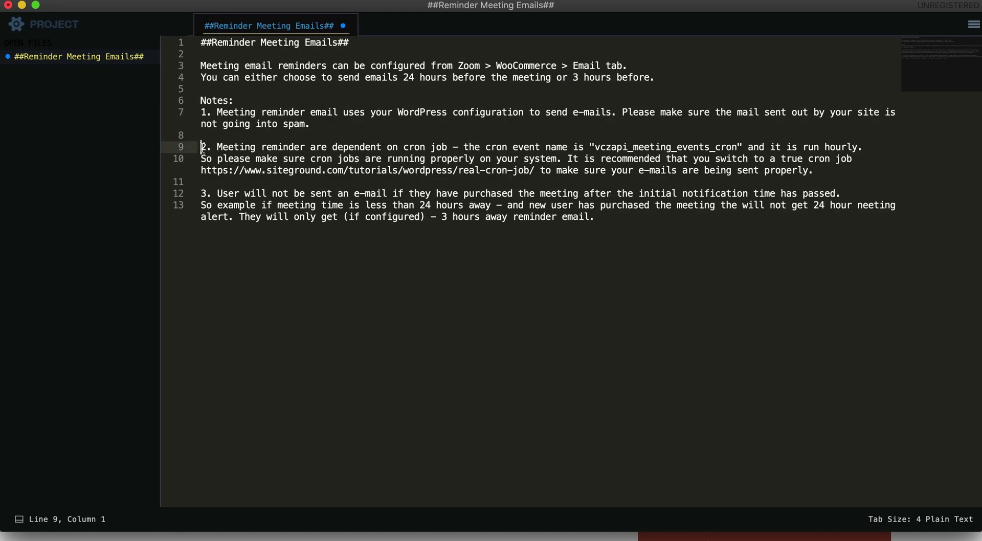
double_click(289, 147)
click(289, 147)
double_click(357, 147)
double_click(391, 146)
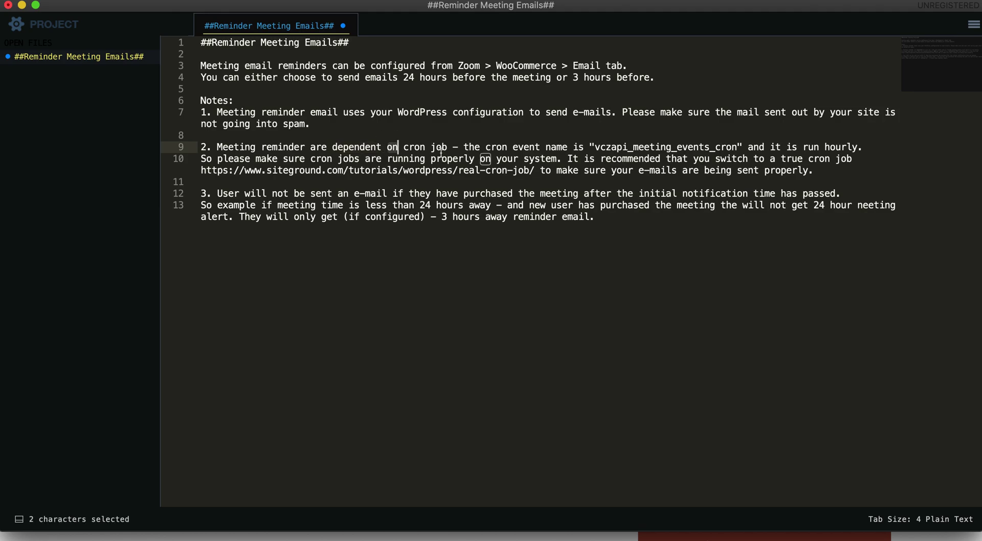
click(433, 183)
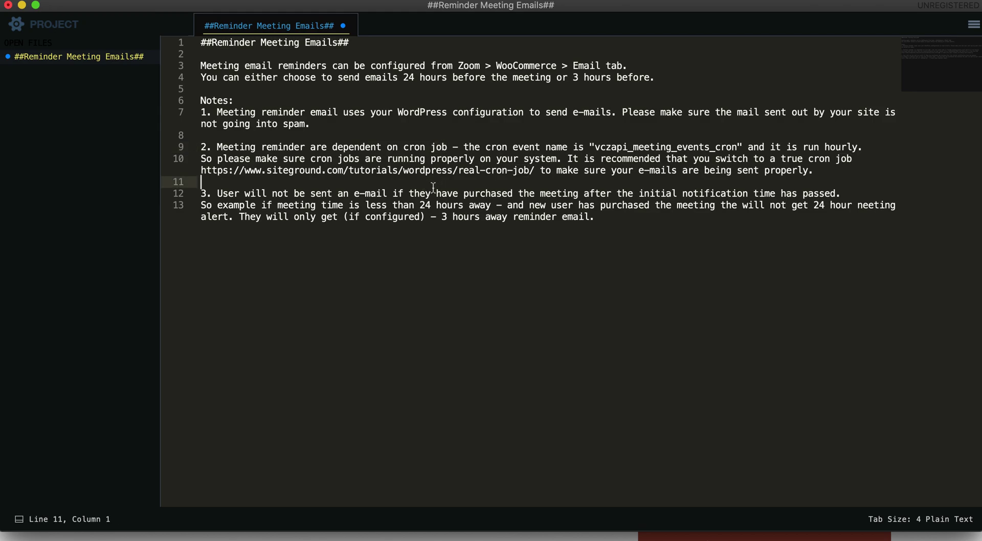
click(452, 148)
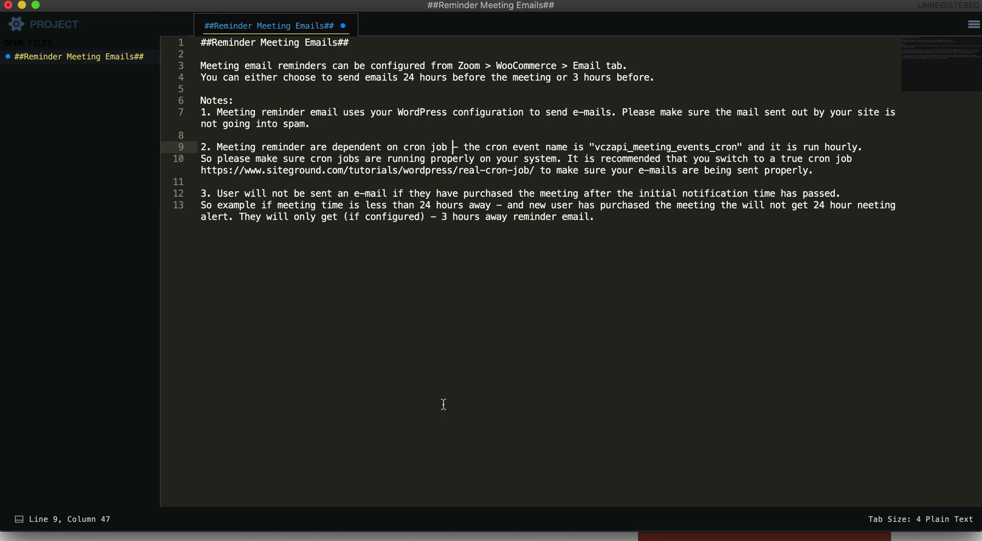
click(333, 537)
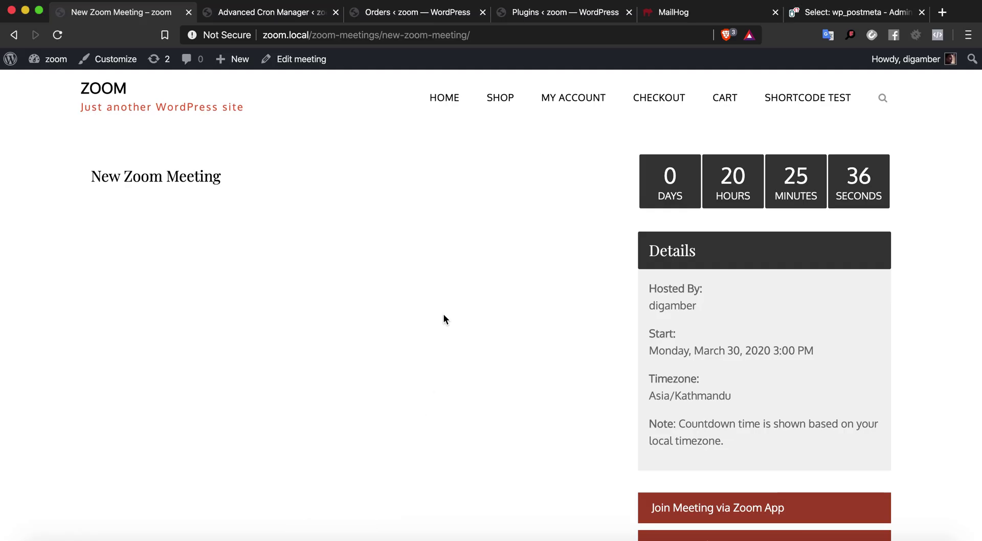
Check the two processing $10.00 orders, then switch to the Safari window with the Order received page
click(439, 15)
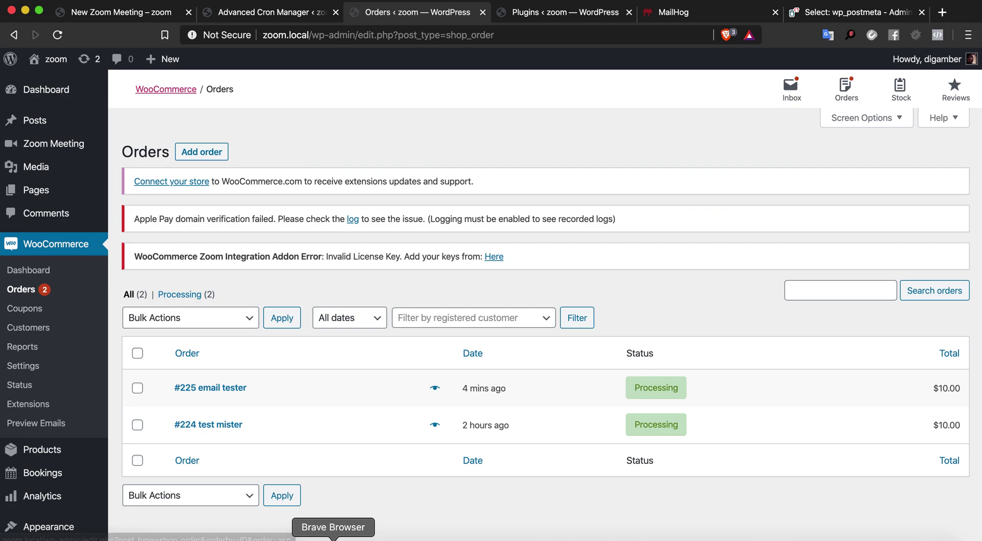
right_click(334, 536)
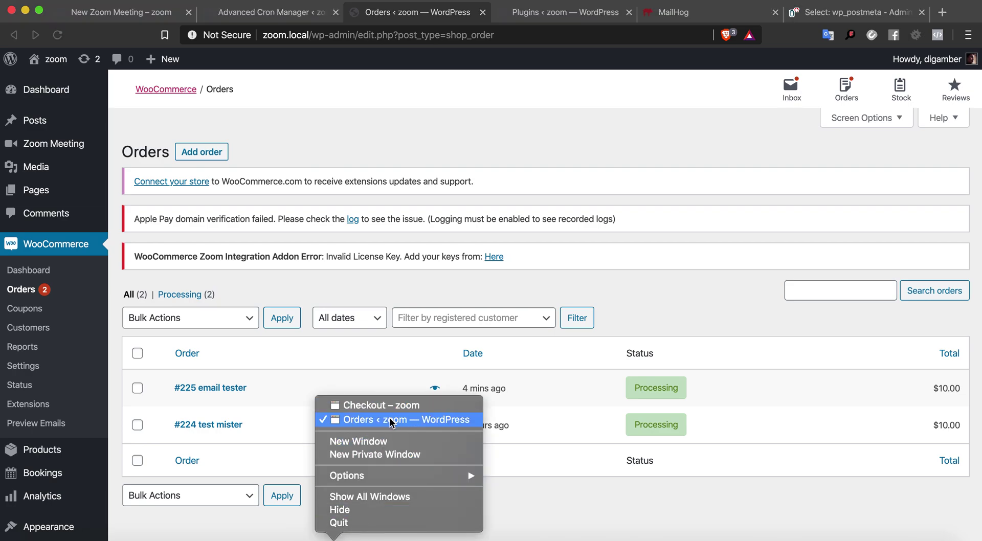
click(601, 457)
From the store home page, buy the New Zoom Meeting product and proceed to checkout
click(610, 532)
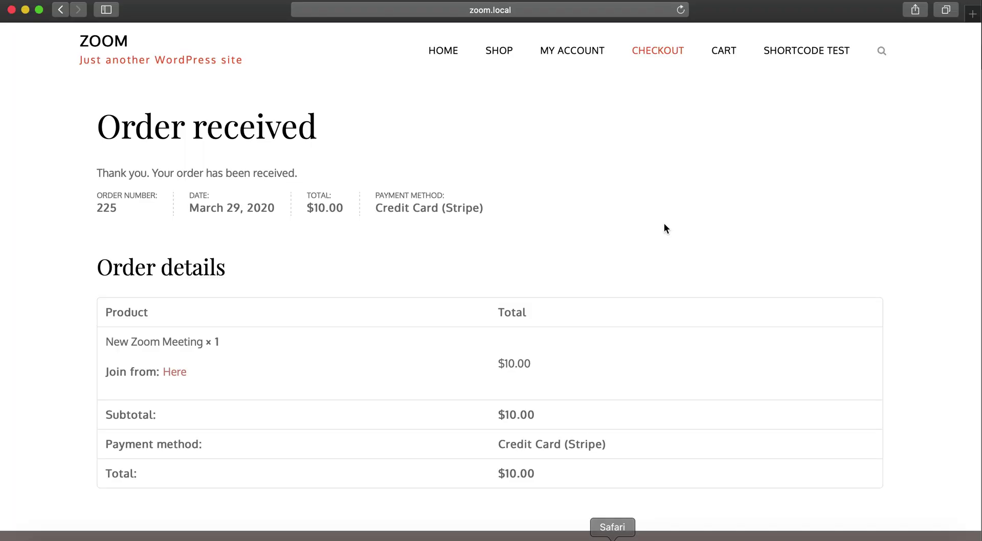
scroll(665, 228, down, 1)
scroll(664, 228, up, 2)
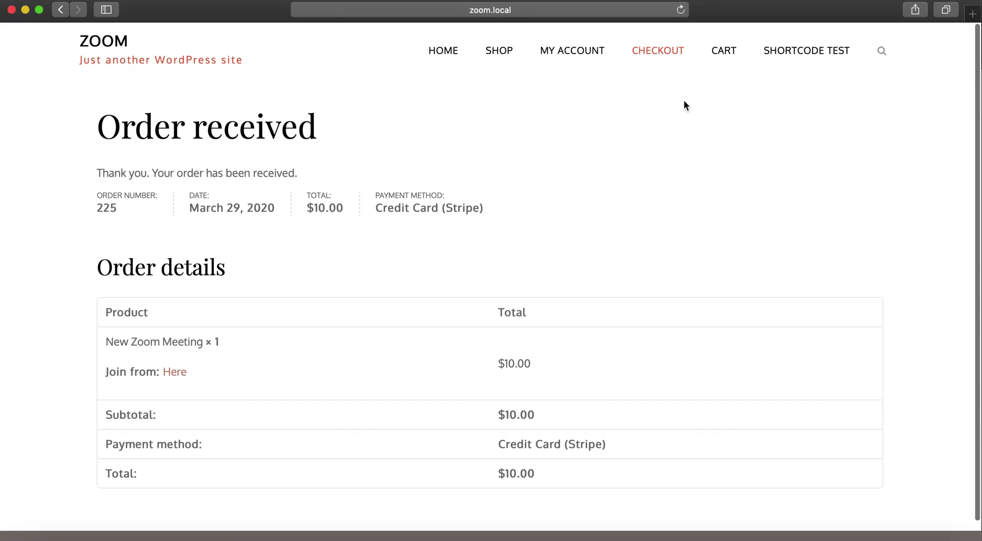
click(516, 56)
click(443, 54)
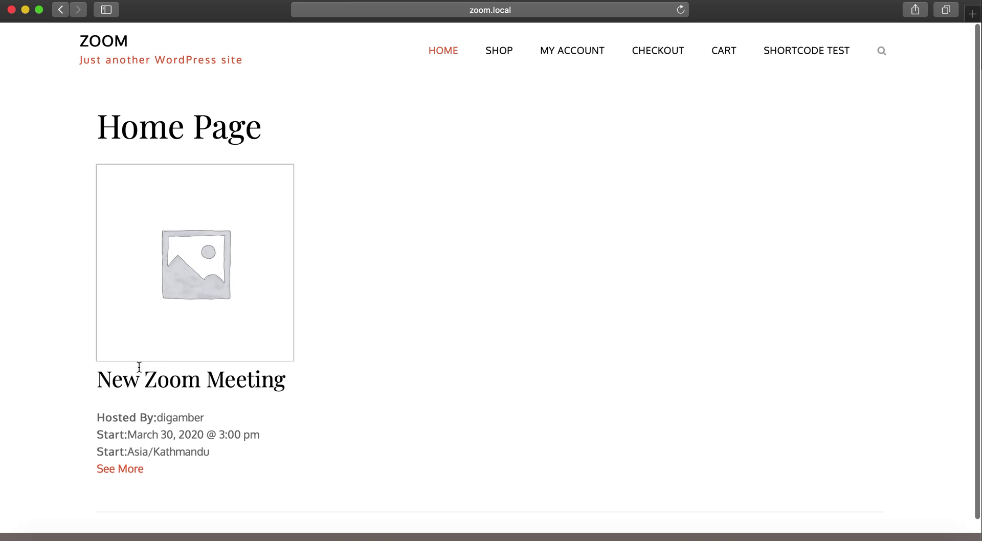
click(126, 469)
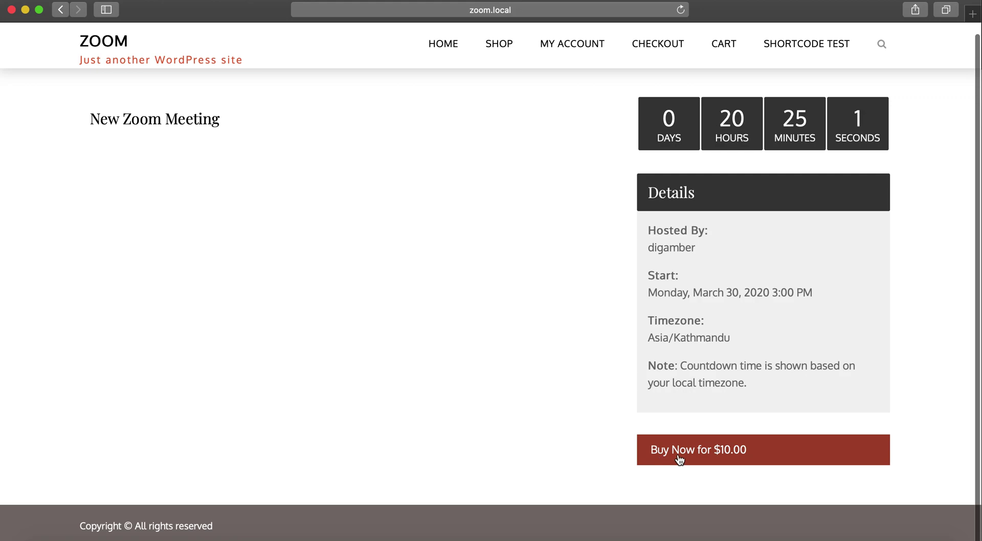
click(678, 455)
Replace the billing first and last name with a new test buyer's name
scroll(679, 457, down, 5)
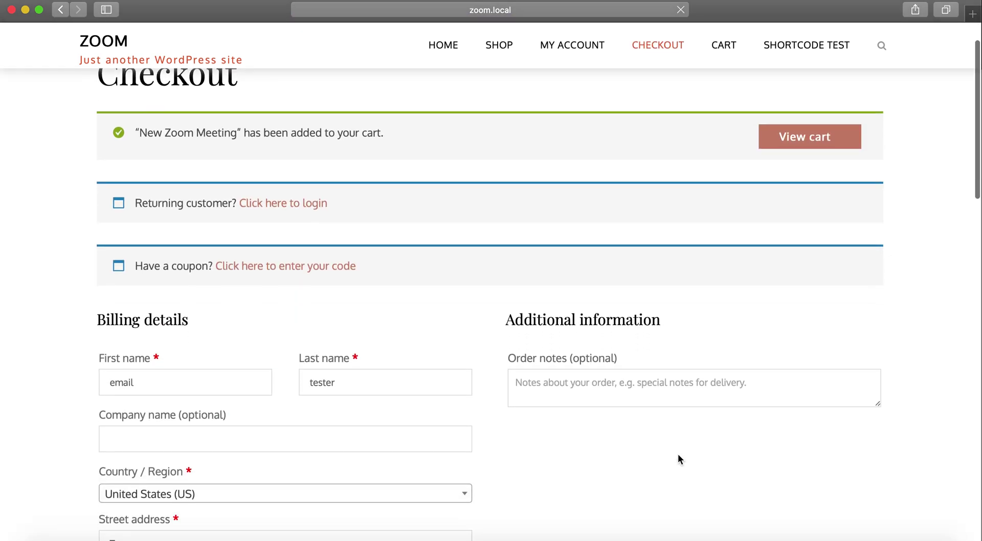
scroll(348, 302, down, 1)
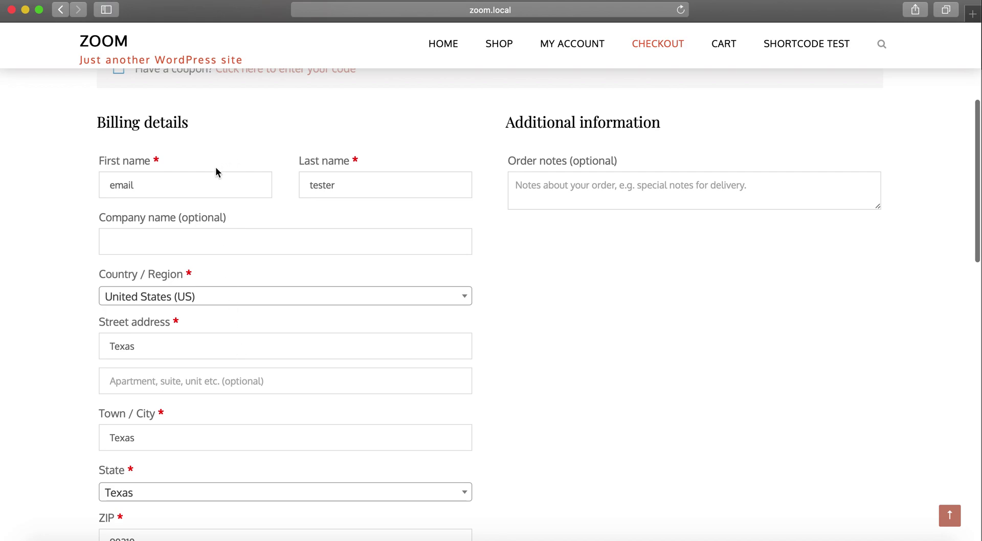
double_click(198, 191)
double_click(328, 189)
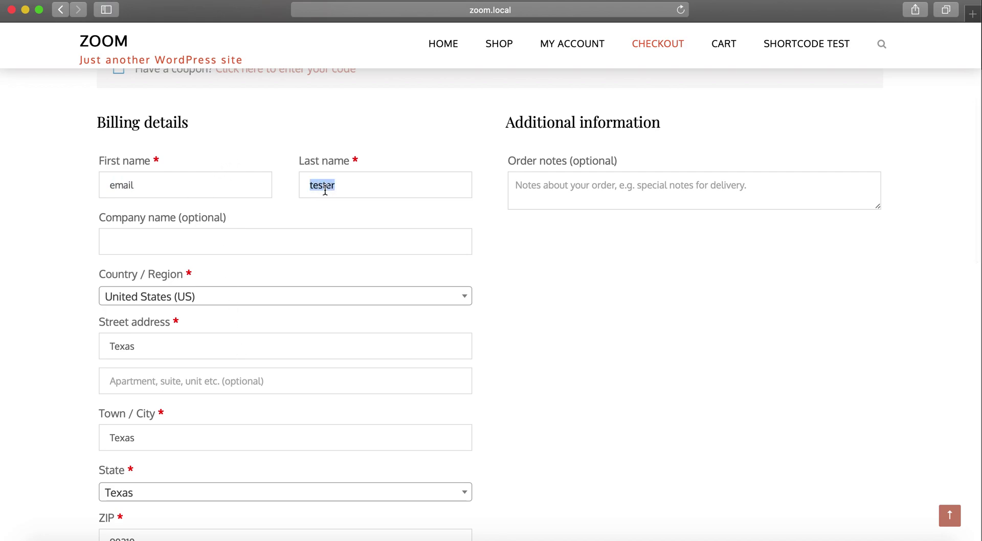
double_click(221, 189)
text(new)
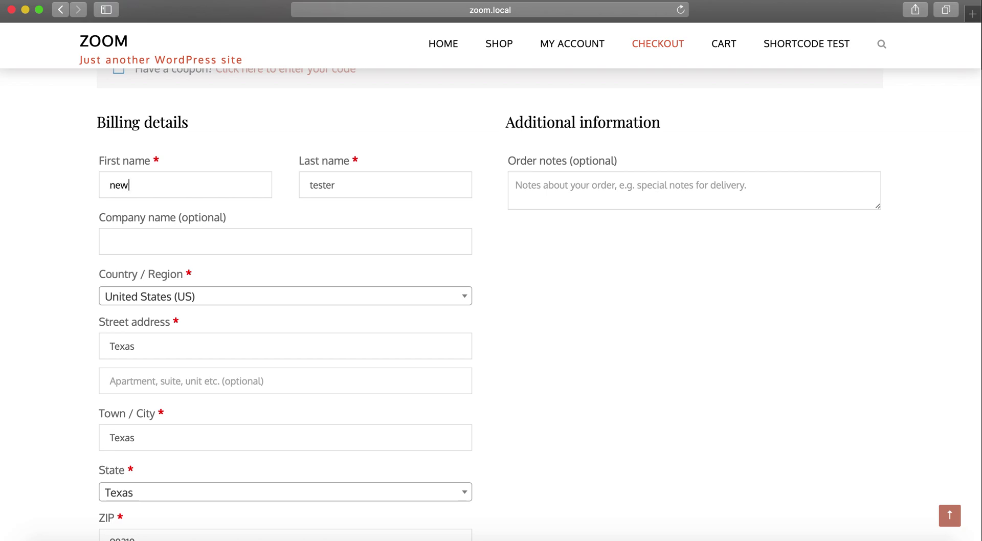
key(Tab)
text(user)
key(Tab)
Paste the Stripe test card number from the notice into the card number field
scroll(194, 272, down, 2)
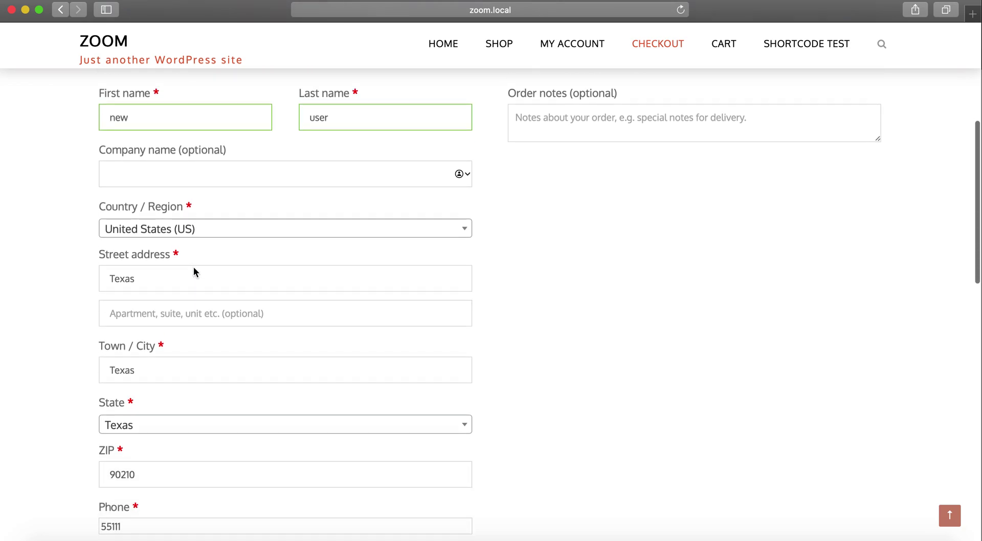
scroll(194, 272, down, 5)
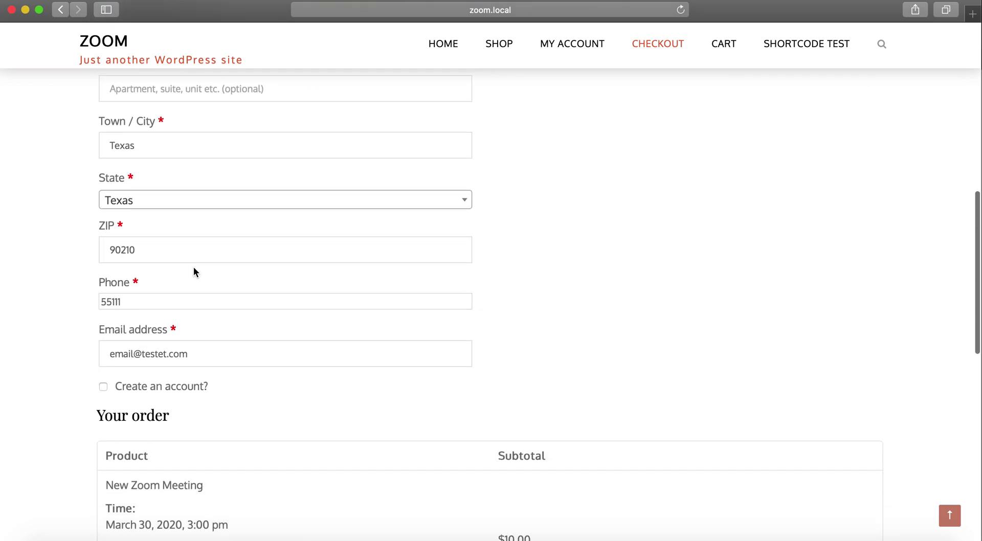
scroll(195, 272, down, 6)
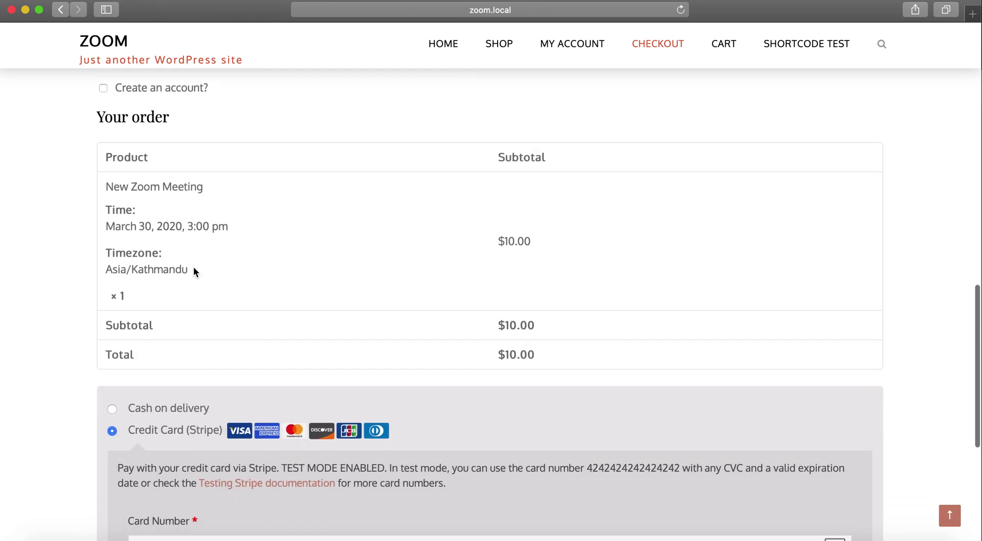
scroll(194, 273, down, 6)
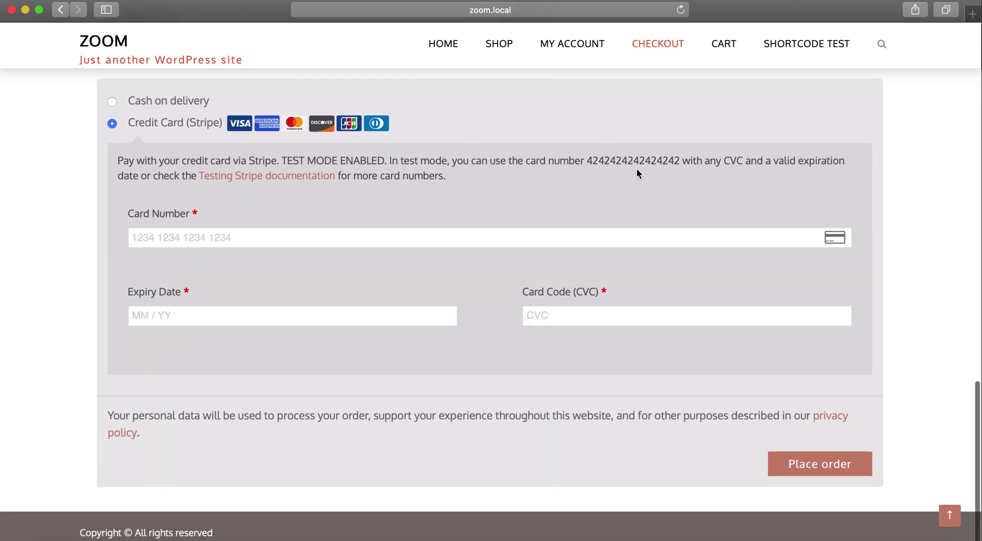
double_click(634, 161)
click(325, 244)
key(super+v)
Replace the billing e-mail with a new test address and fill in the remaining card field
scroll(332, 240, up, 15)
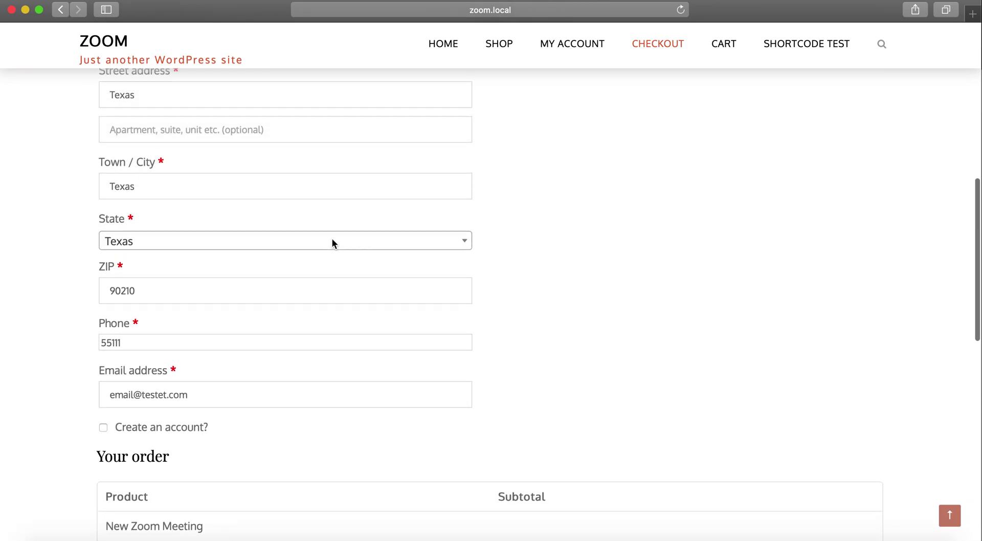
scroll(332, 242, down, 5)
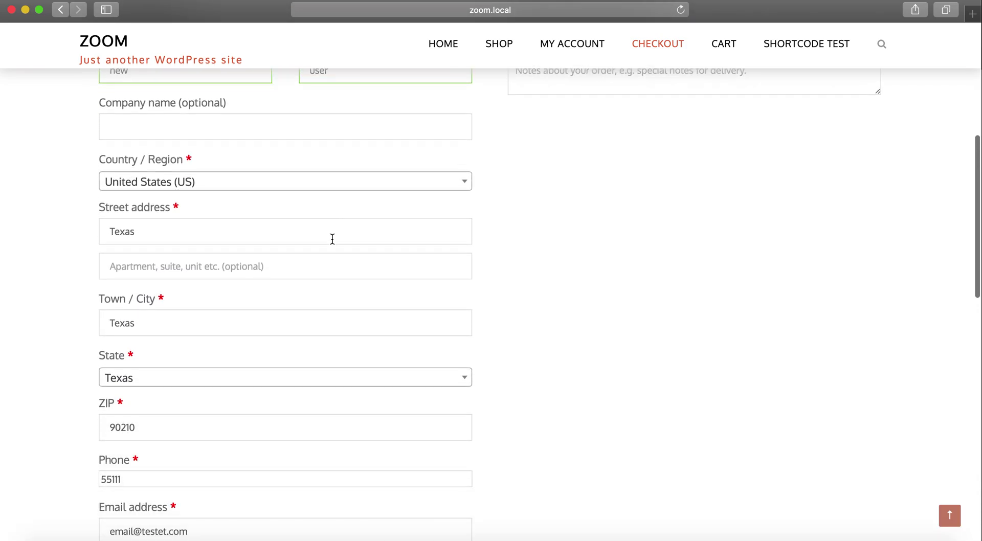
scroll(332, 239, down, 1)
scroll(332, 239, up, 6)
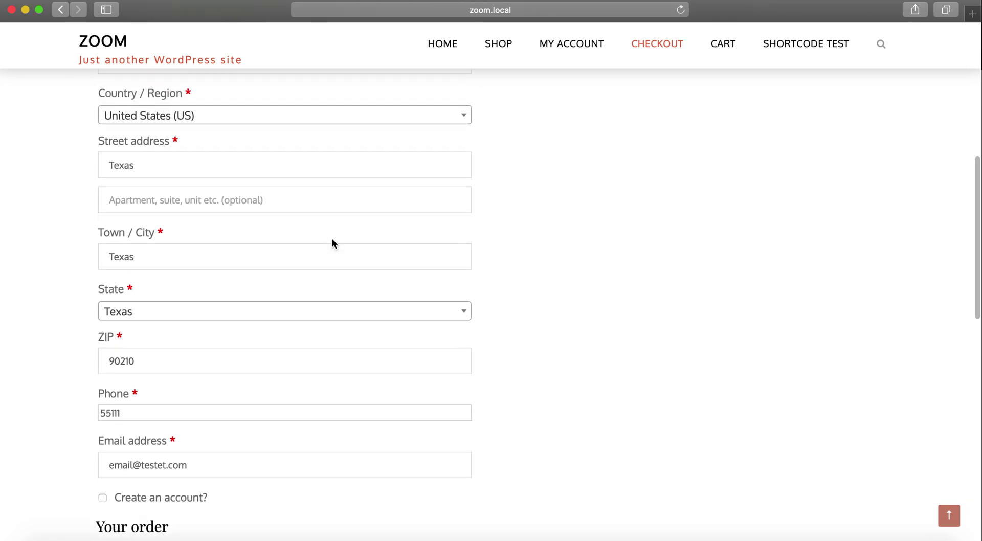
scroll(333, 243, up, 1)
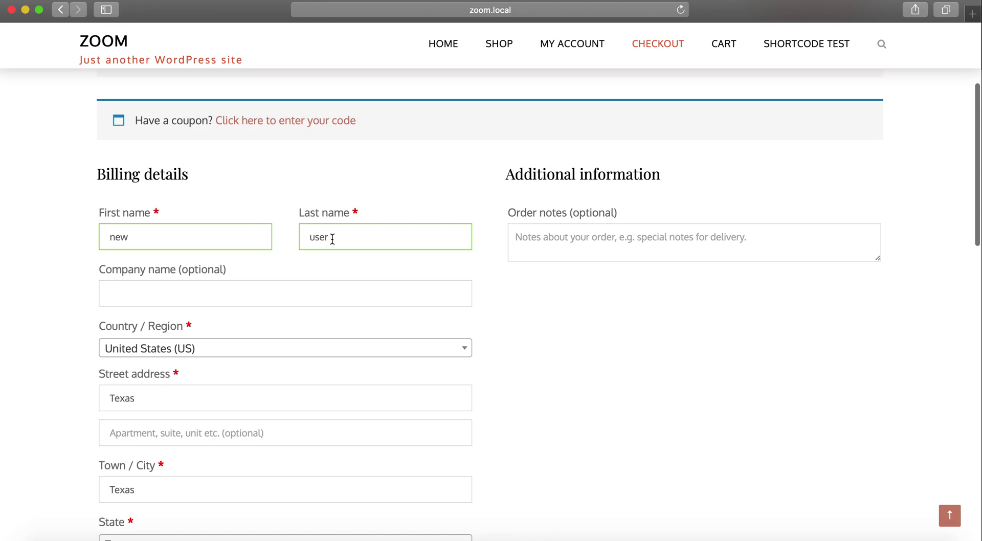
key(super+f)
text(email)
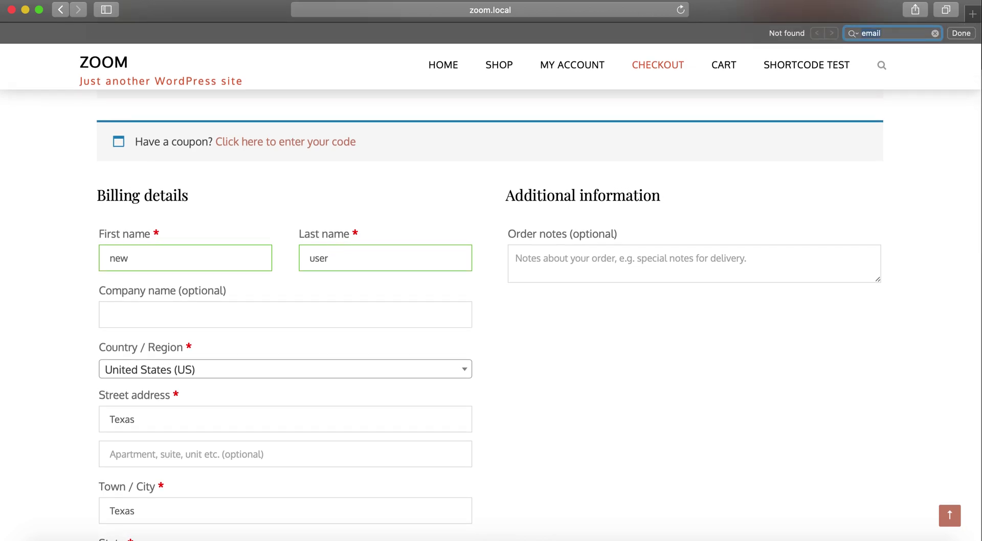
key(Escape)
scroll(329, 259, down, 15)
scroll(330, 256, up, 8)
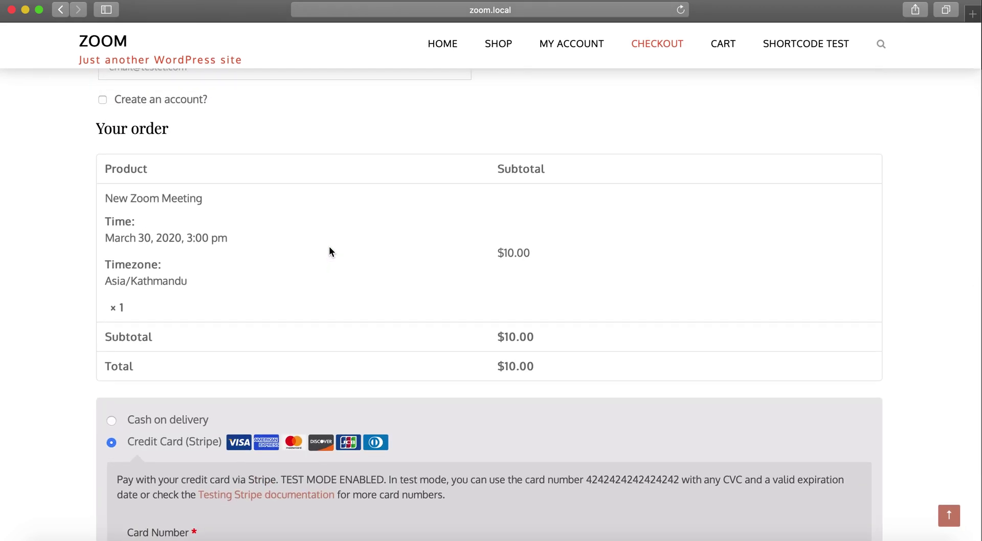
scroll(330, 252, up, 6)
triple_click(233, 306)
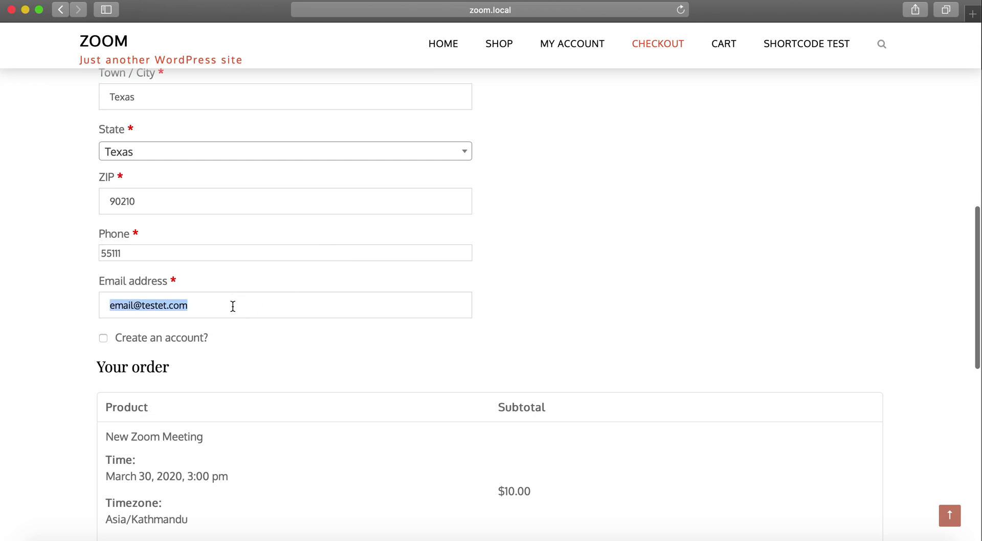
text(new)
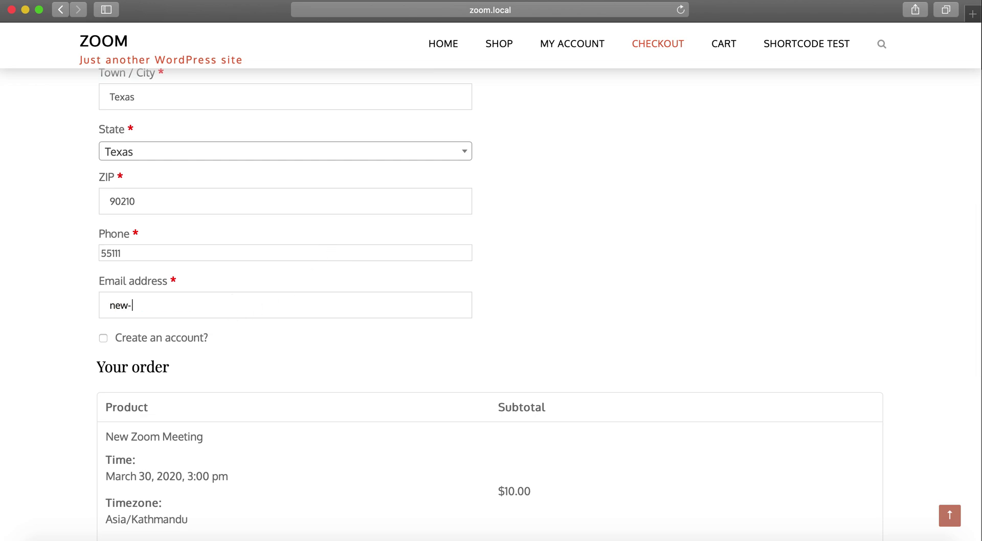
text(-user@test.com)
key(Tab)
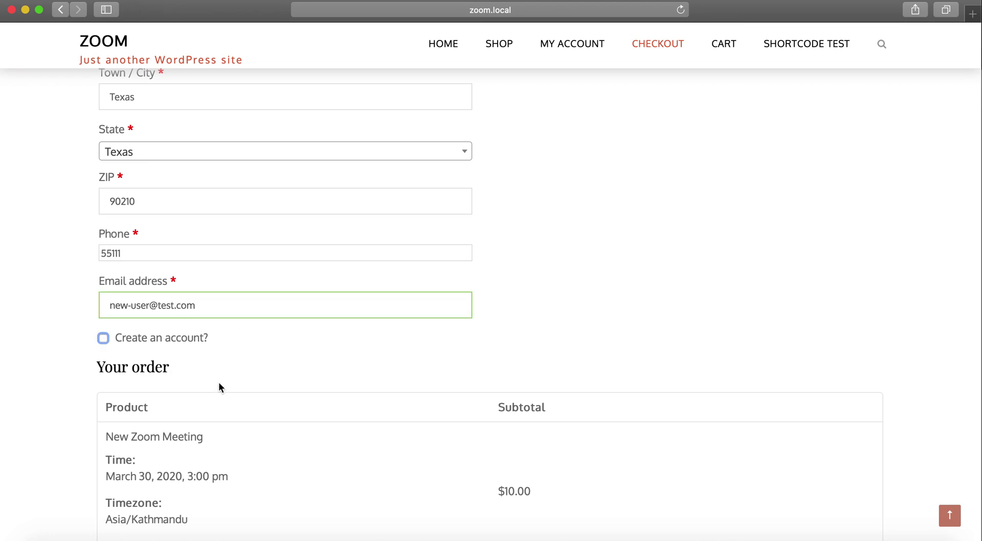
scroll(220, 386, down, 10)
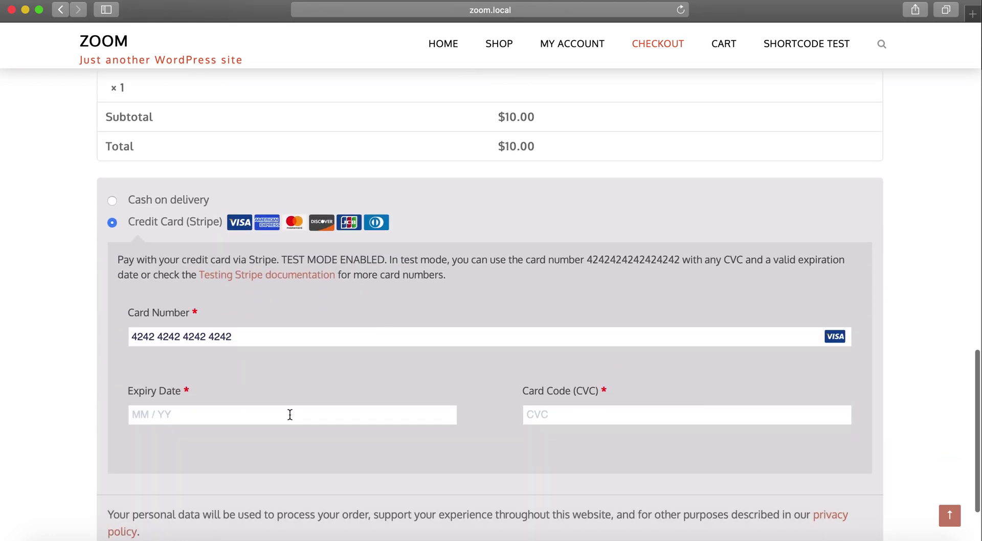
text(02 / 24)
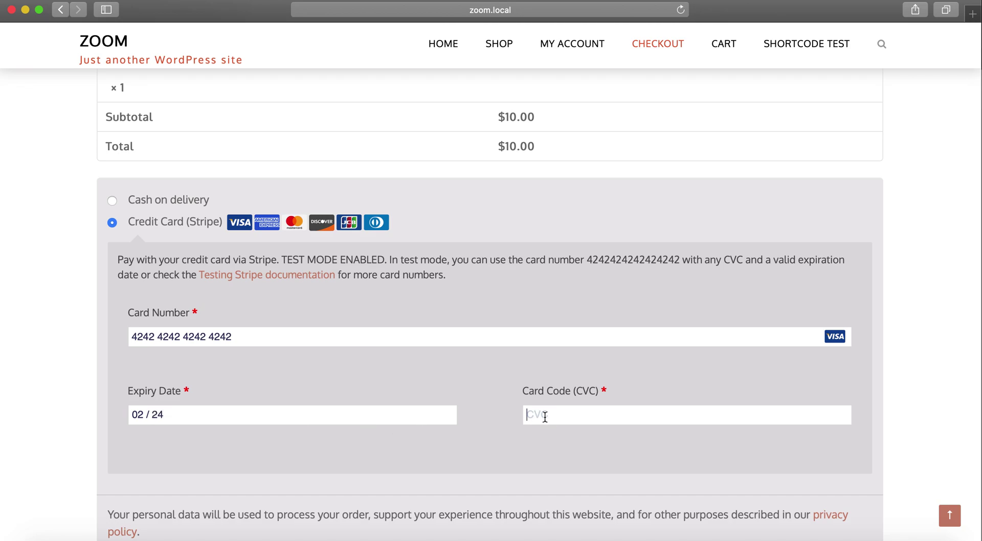
text(111)
Place the $10.00 order with the Stripe test card, then return to WooCommerce Orders
scroll(858, 481, down, 3)
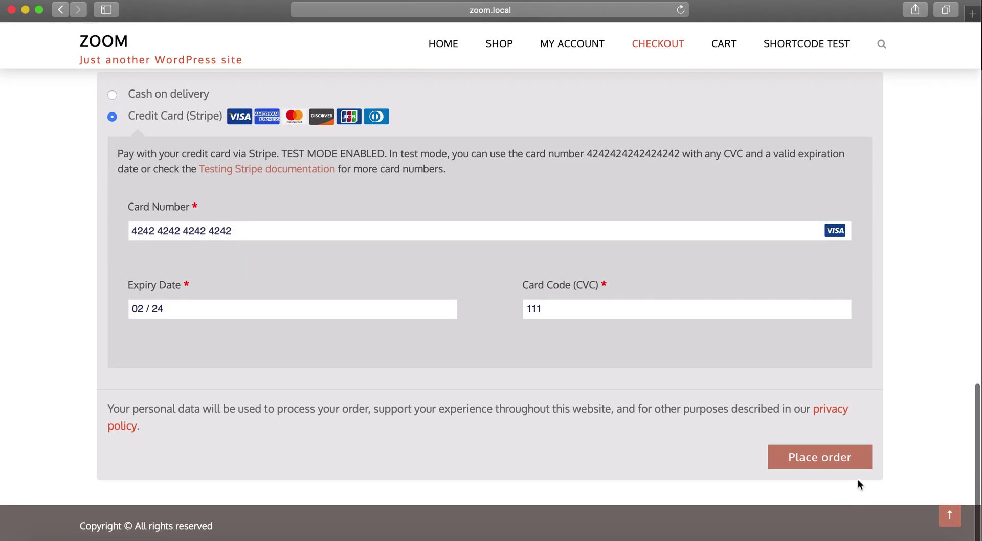
click(829, 465)
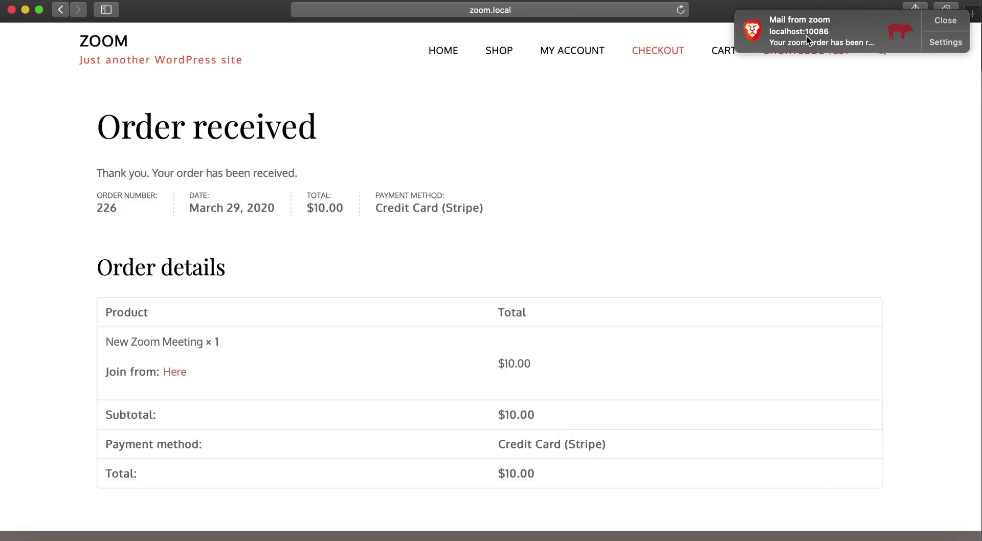
click(946, 22)
click(333, 538)
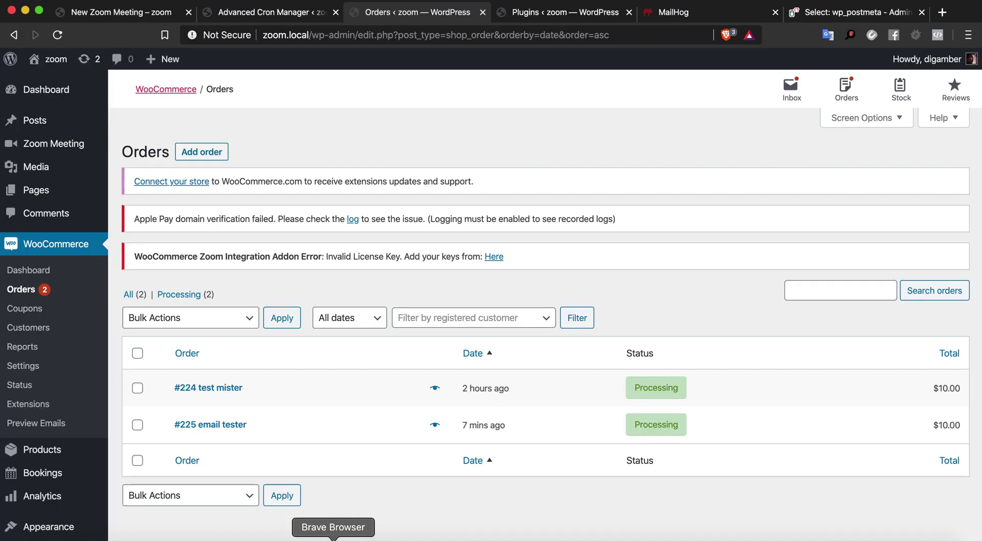
Delete all five captured MailHog messages, confirming the prompt, then return to Cron Manager
click(687, 14)
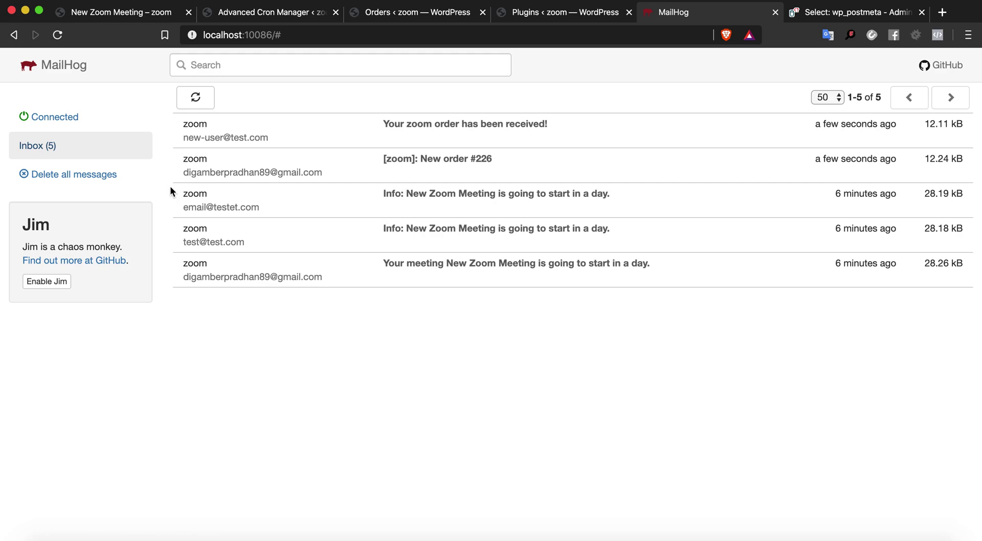
click(76, 175)
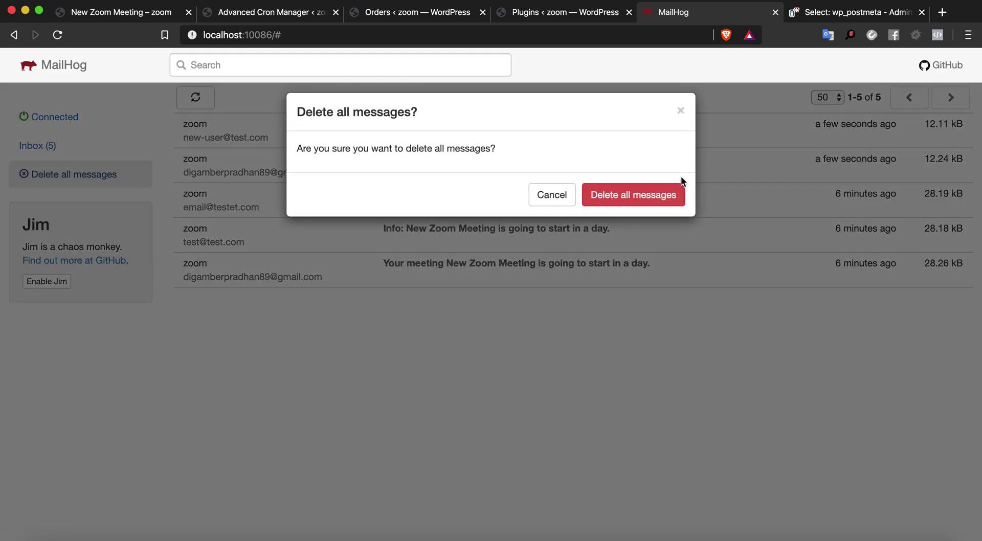
click(662, 209)
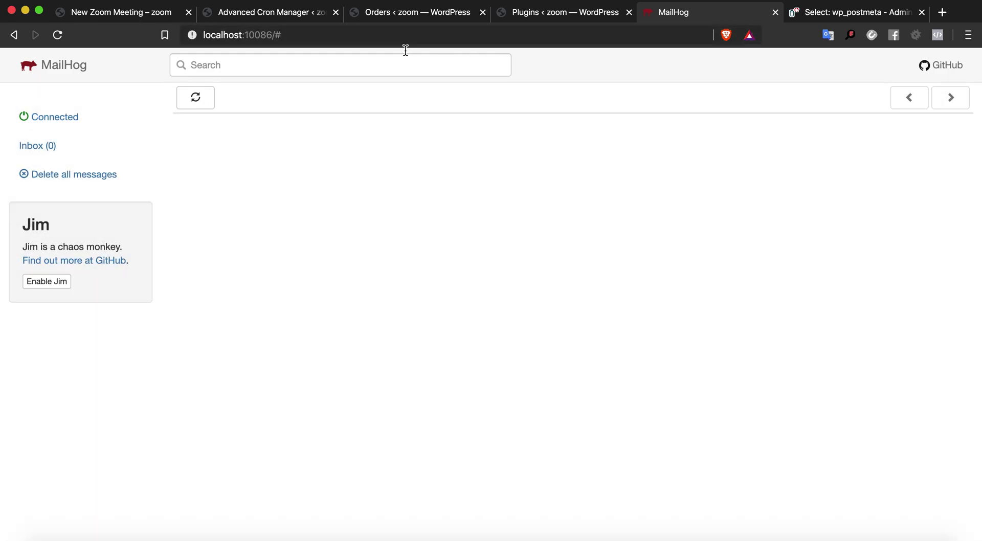
click(292, 13)
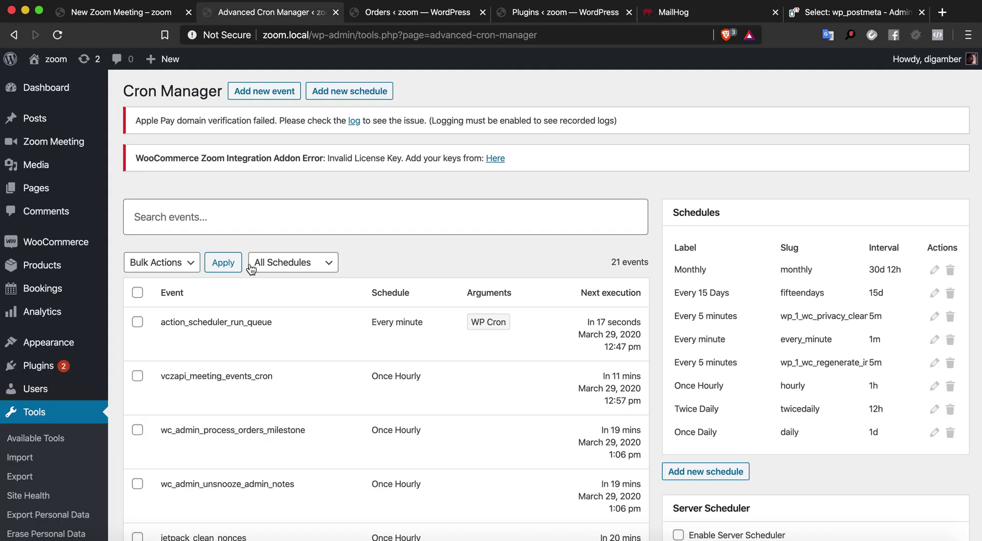
Run vczapi_meeting_events_cron manually, confirm MailHog stays empty, then view the meeting countdown
click(58, 37)
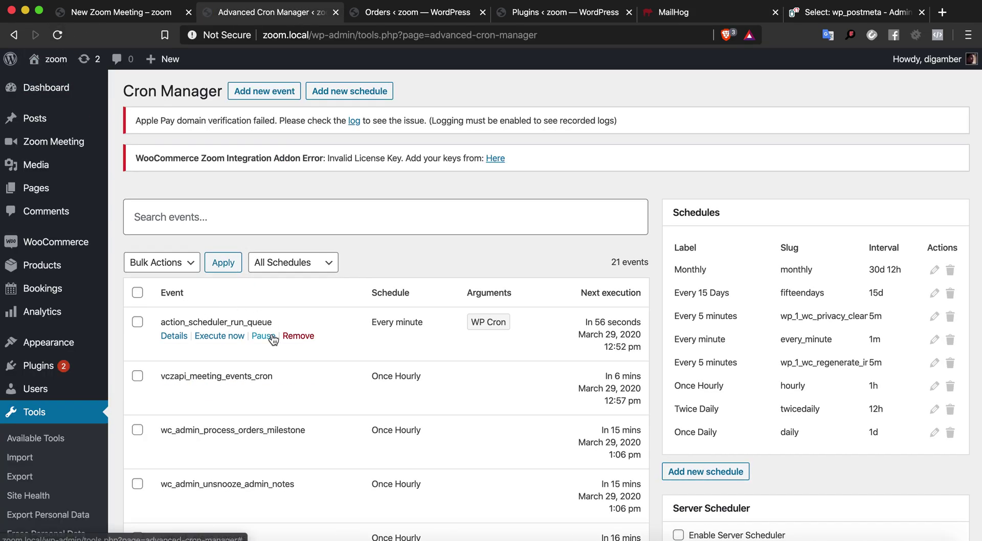
click(208, 391)
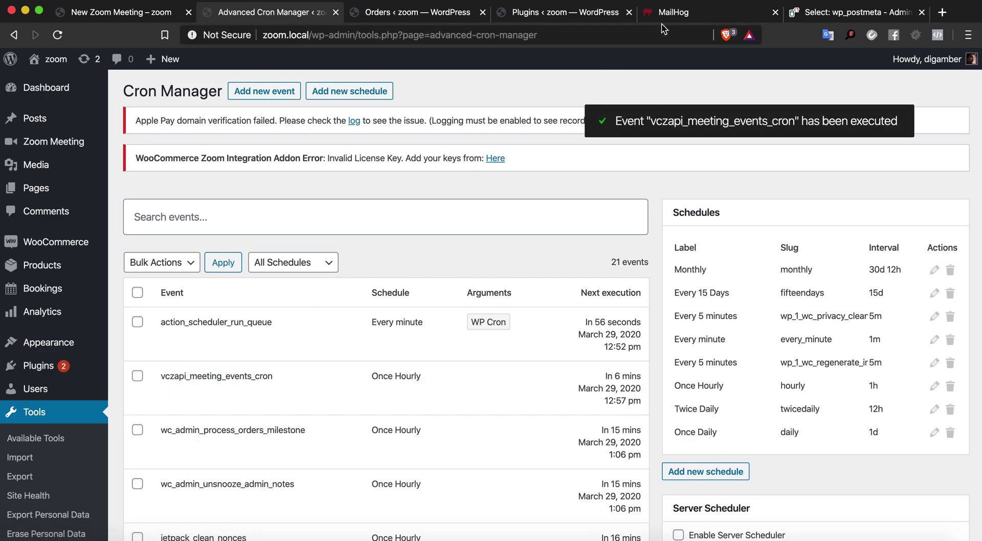
click(670, 12)
click(196, 97)
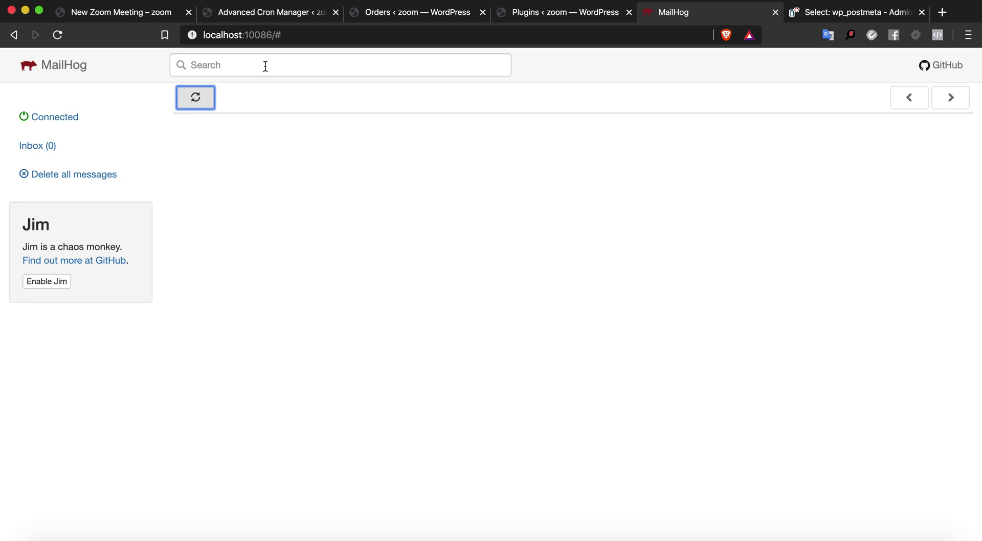
click(154, 19)
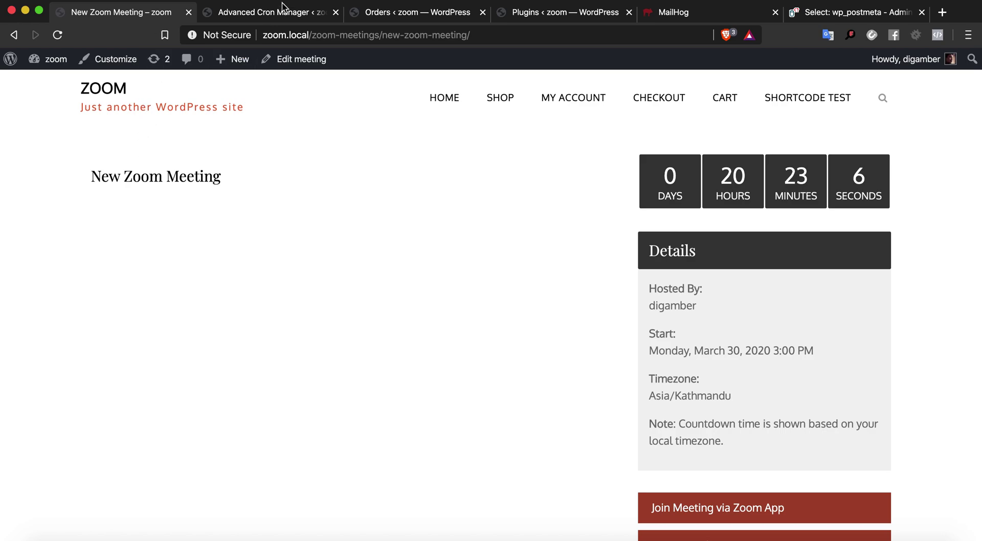
Open New Zoom Meeting for editing and move its start date to March 29
click(263, 17)
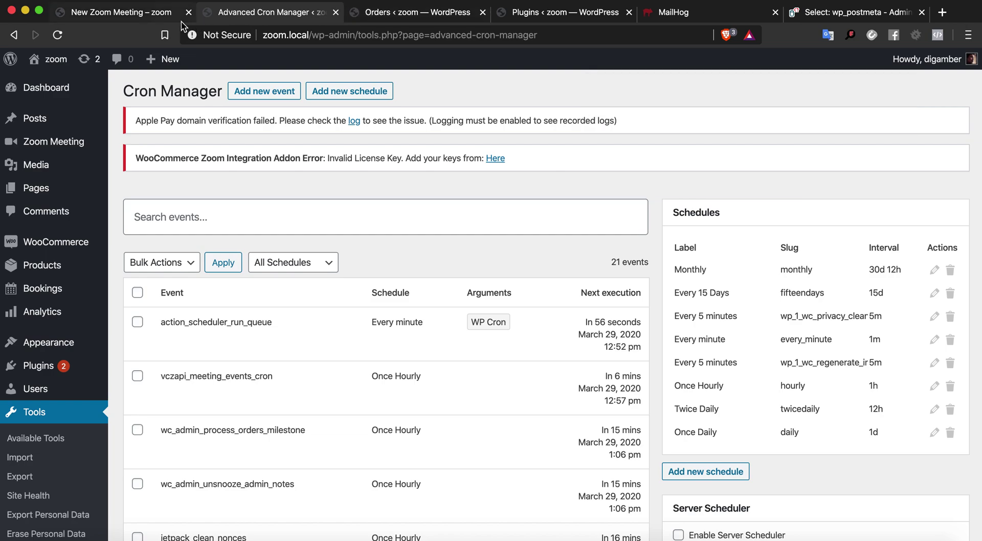
click(134, 20)
click(294, 59)
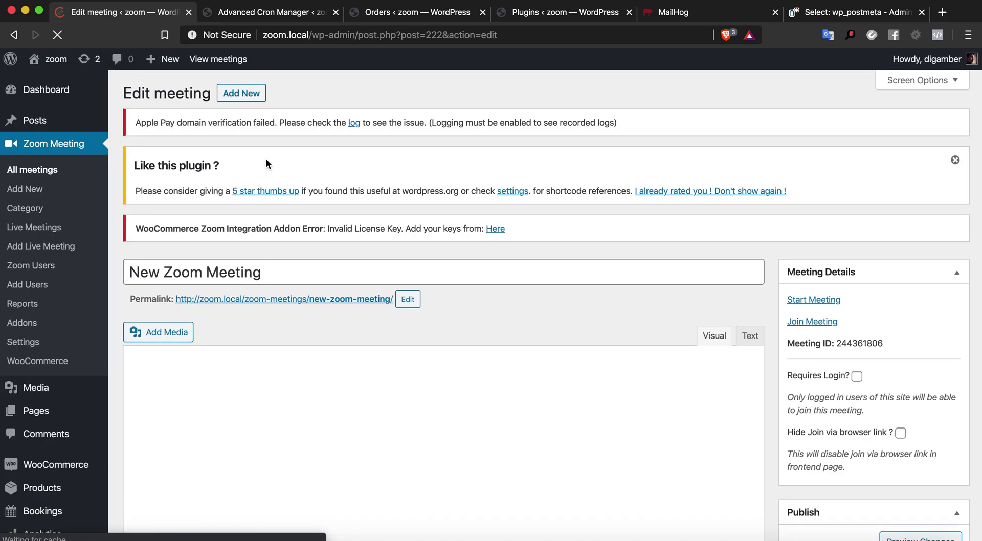
scroll(295, 224, down, 10)
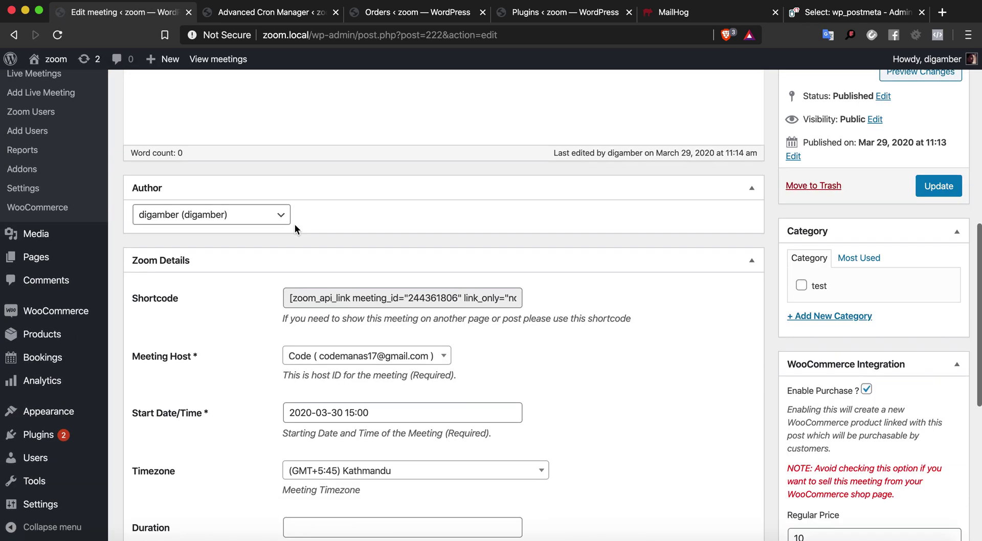
scroll(294, 224, down, 1)
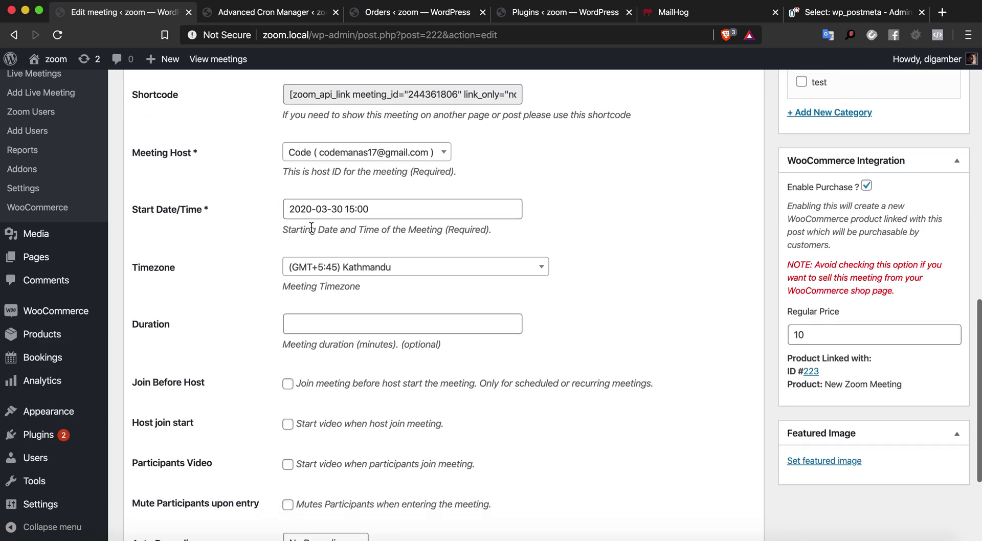
click(340, 215)
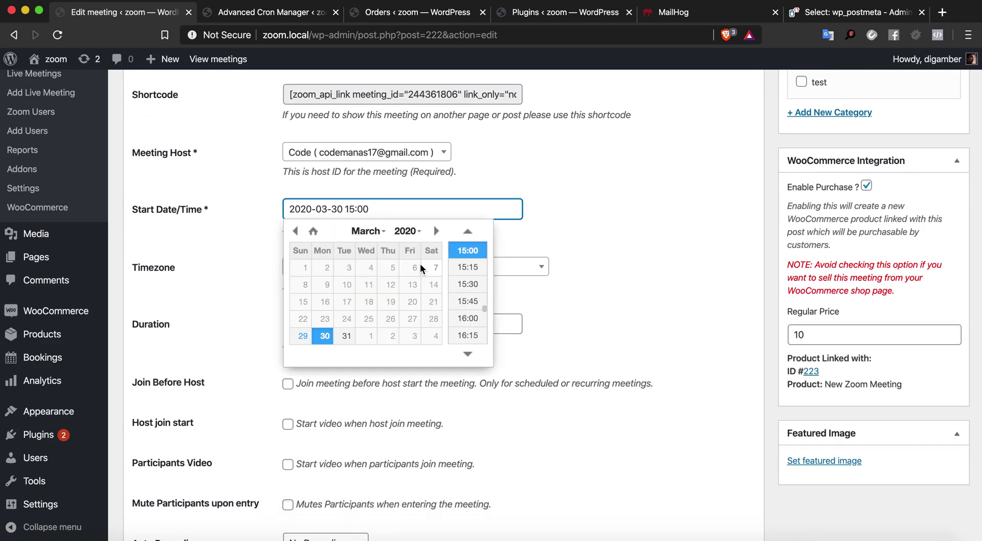
click(304, 337)
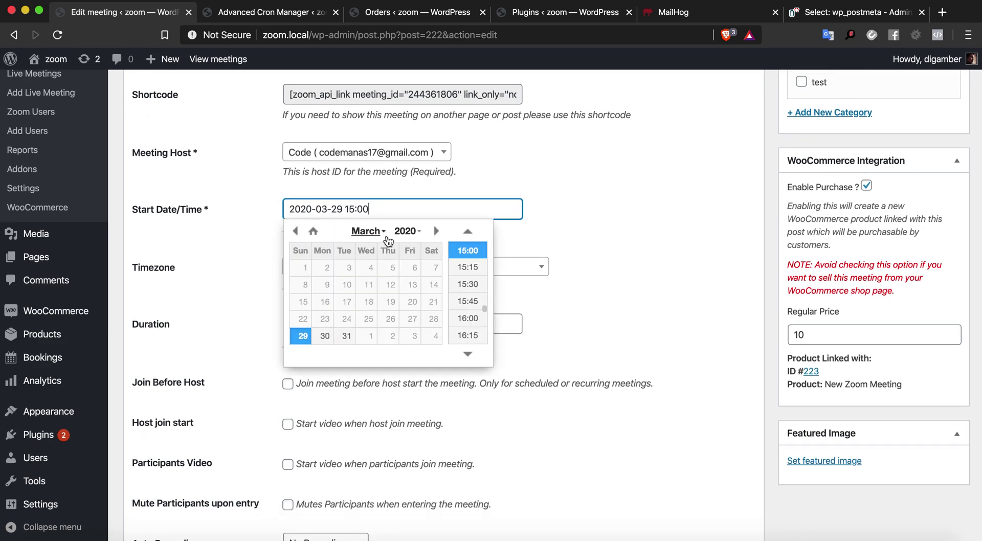
click(340, 210)
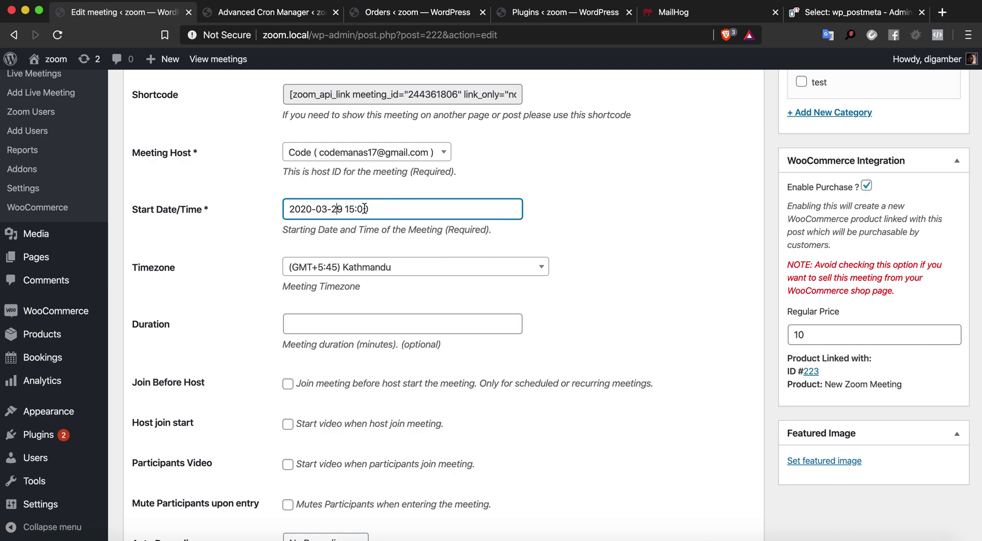
Set the meeting start time to 20:00 and update the post
click(393, 210)
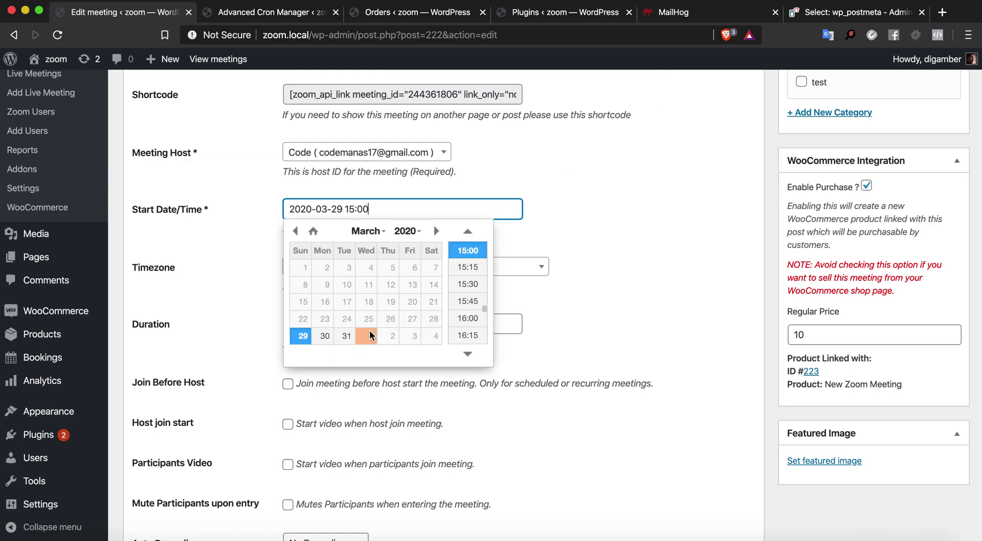
click(467, 354)
click(468, 354)
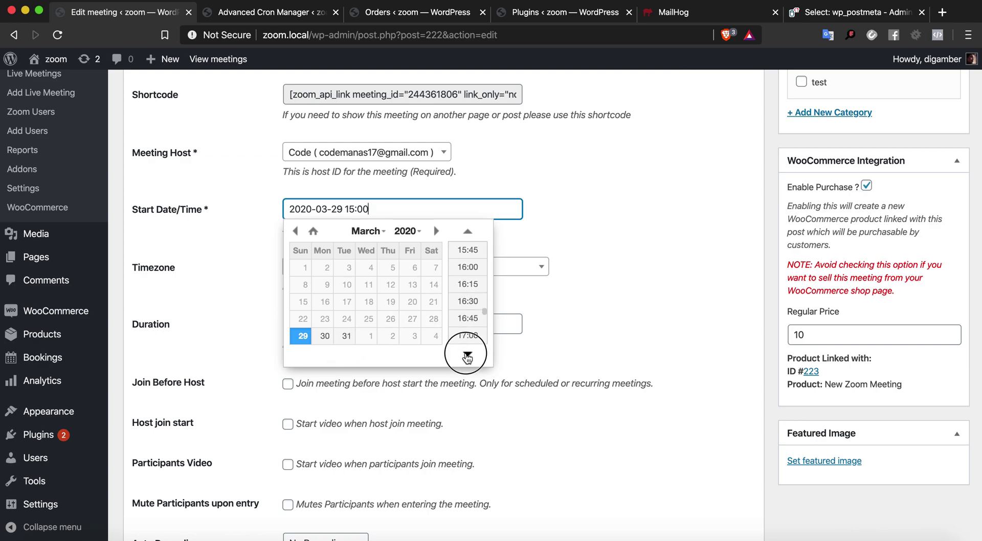
click(468, 353)
click(468, 354)
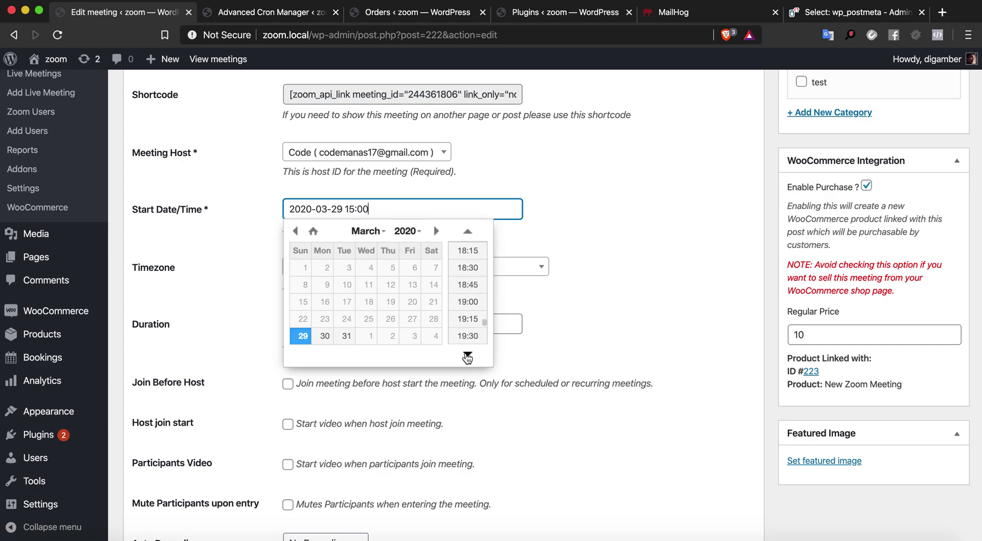
click(468, 354)
click(467, 354)
click(466, 336)
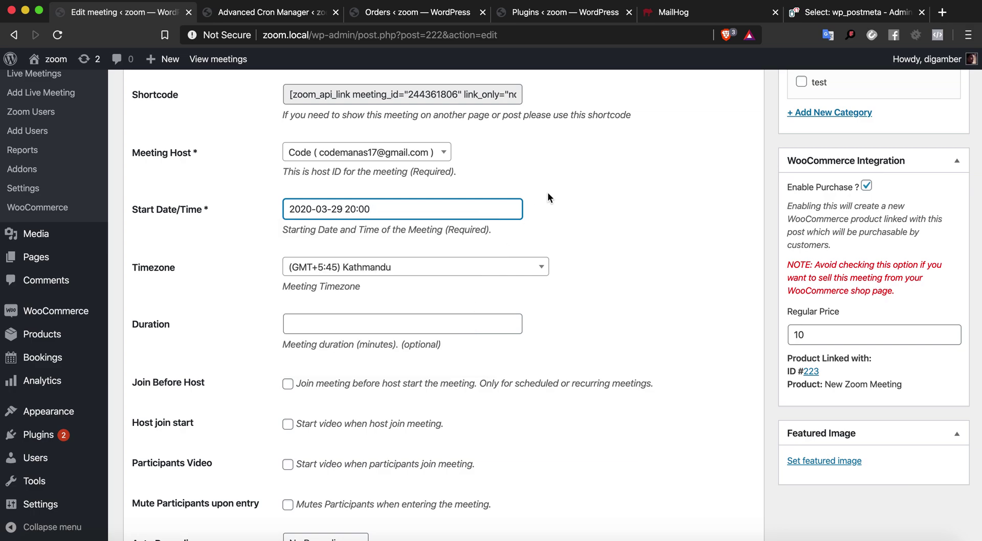
scroll(548, 192, up, 4)
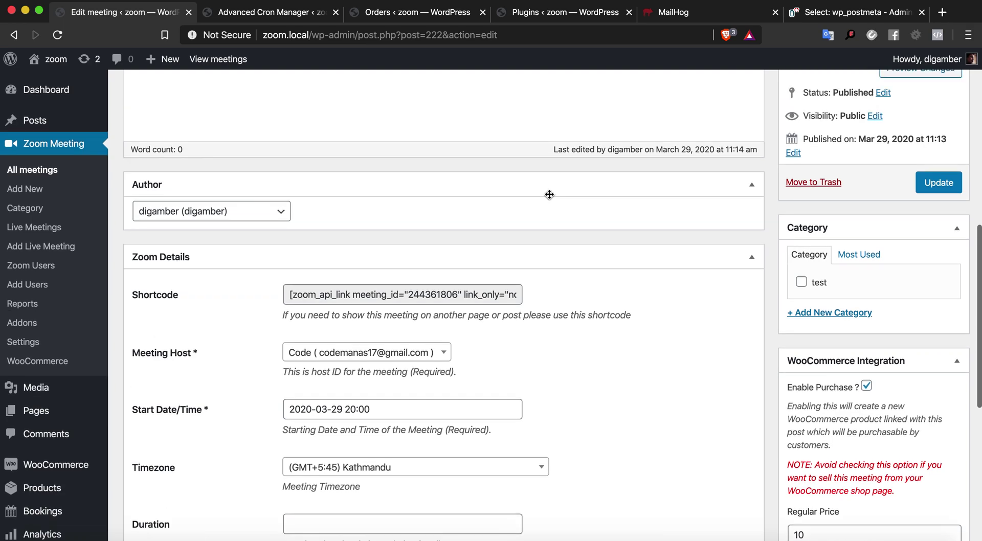
scroll(549, 195, up, 7)
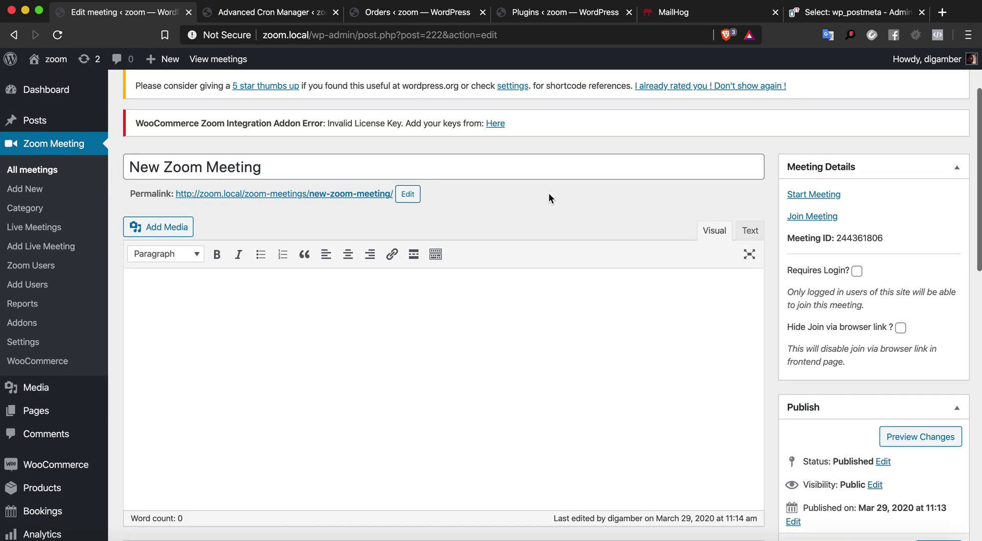
scroll(549, 198, up, 3)
scroll(549, 198, down, 9)
click(949, 253)
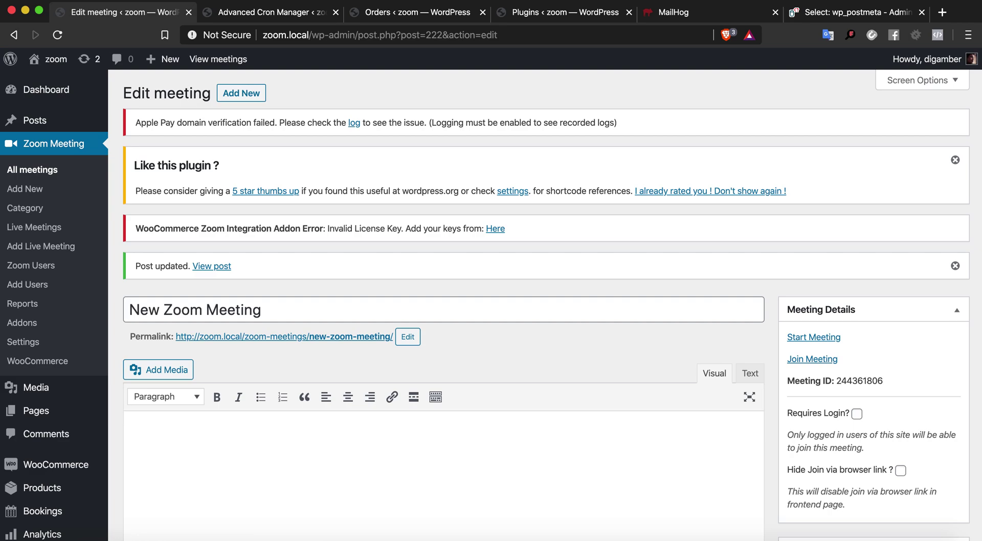
Re-run vczapi_meeting_events_cron and view the four 'starts in three hours' reminders in MailHog
click(271, 12)
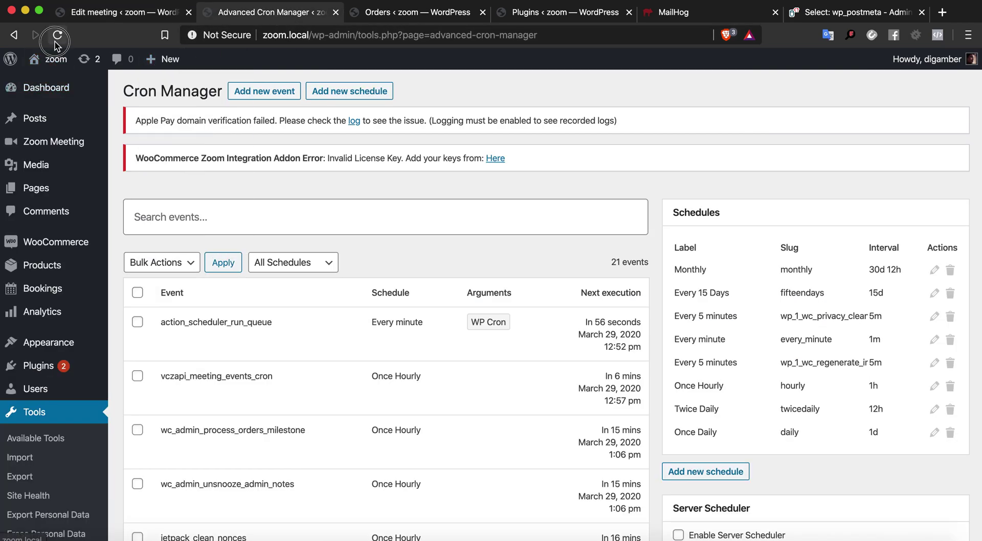
key(super+r)
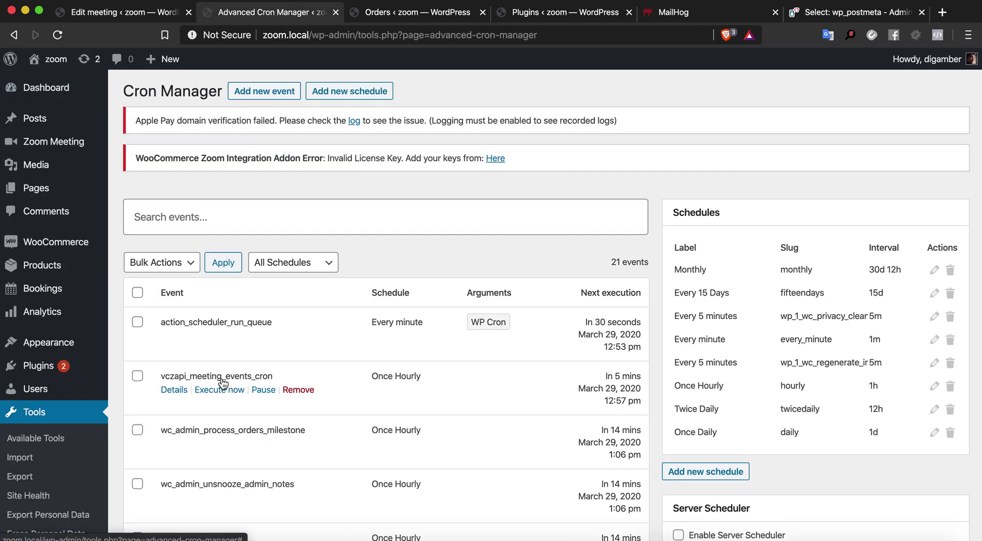
click(213, 391)
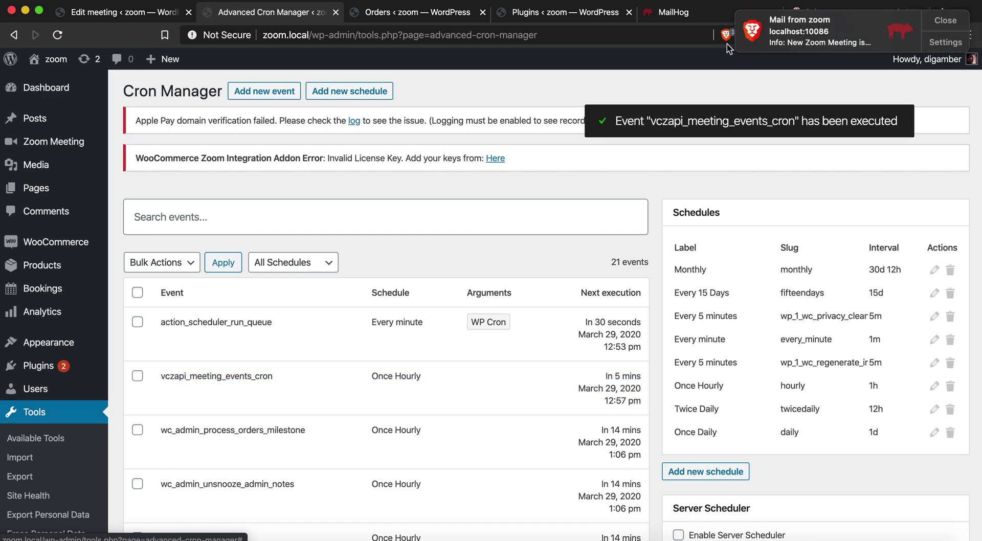
click(944, 21)
click(690, 18)
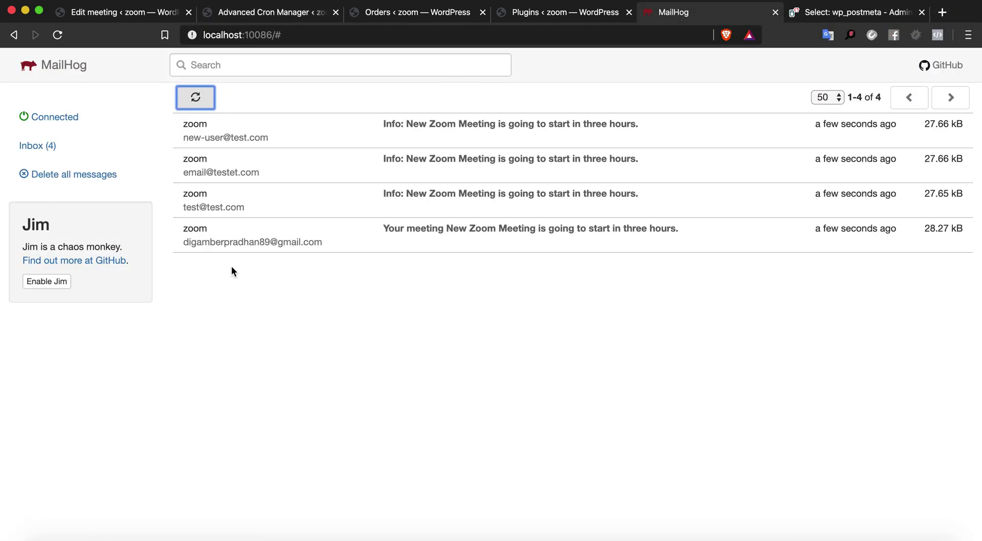
Read the first Zoom reminder email in MailHog, return to the inbox, and bring up PhpStorm
click(265, 137)
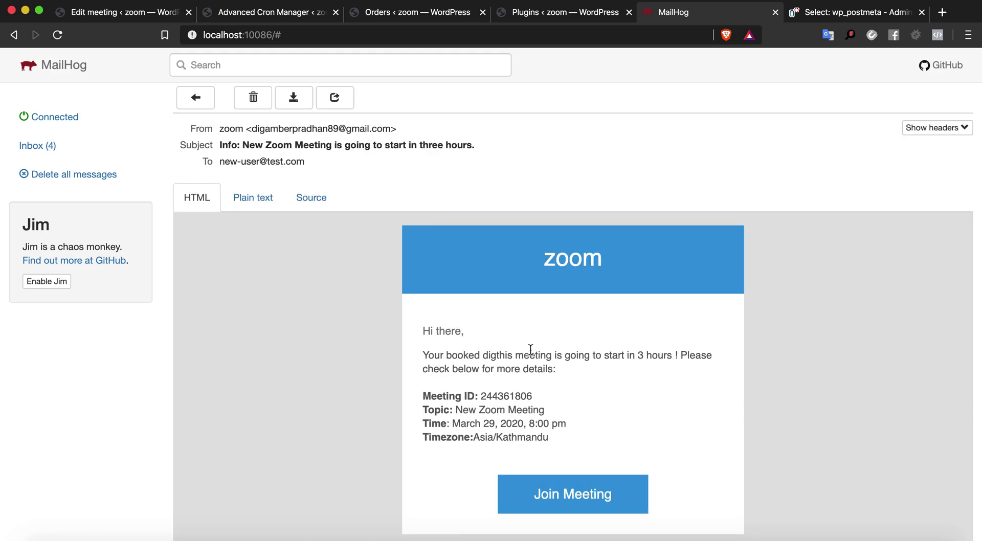
click(631, 335)
click(195, 97)
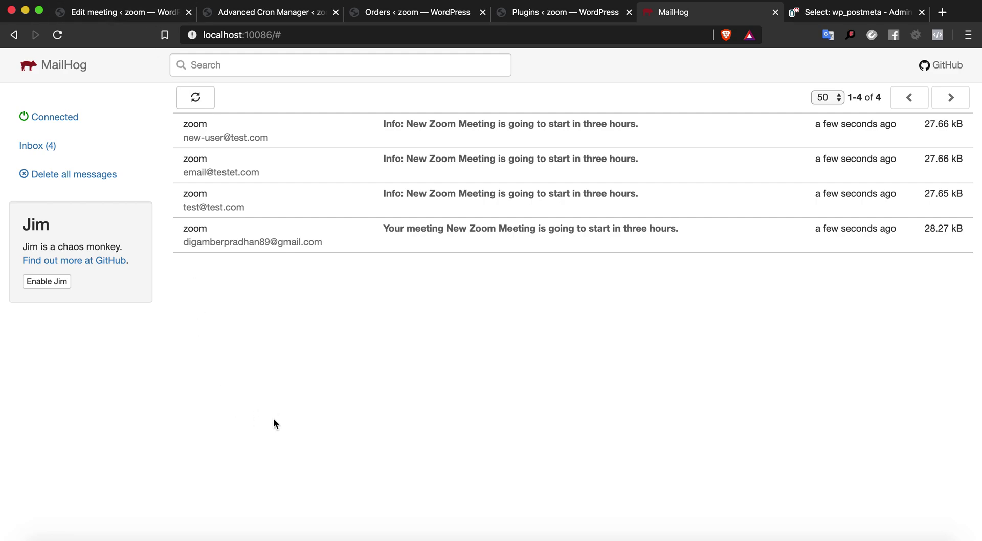
click(293, 538)
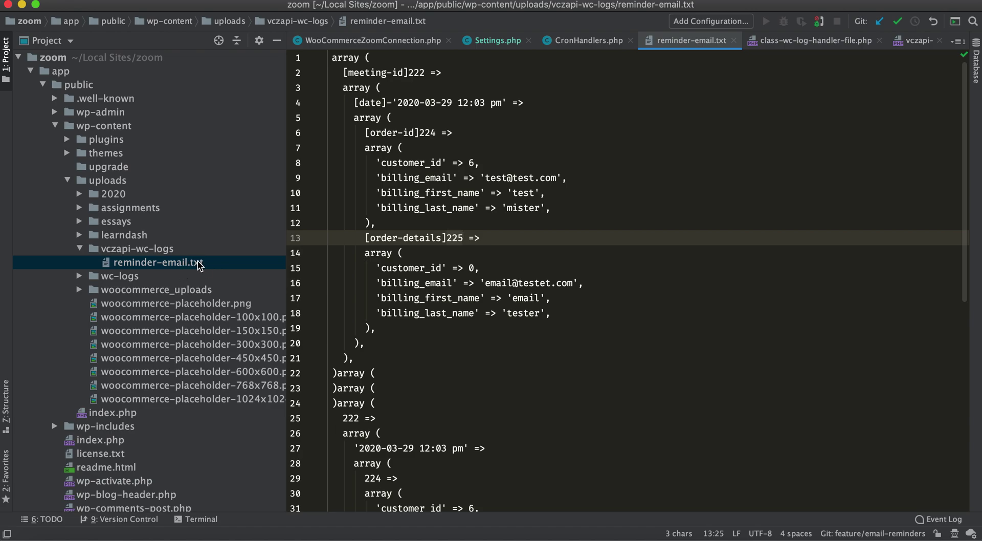
Open uploads/vczapi-wc-logs/reminder-email.txt from the Project tree
click(79, 250)
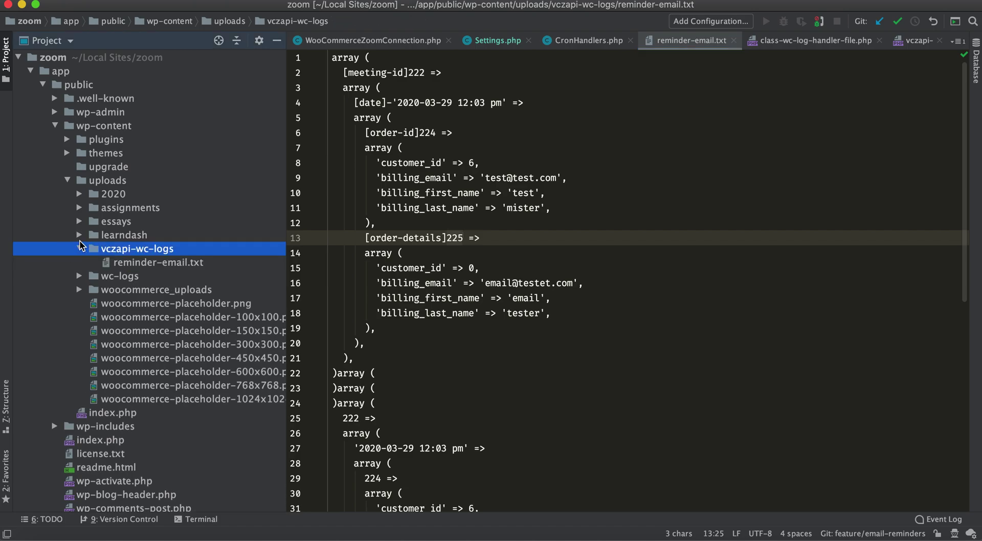
click(88, 183)
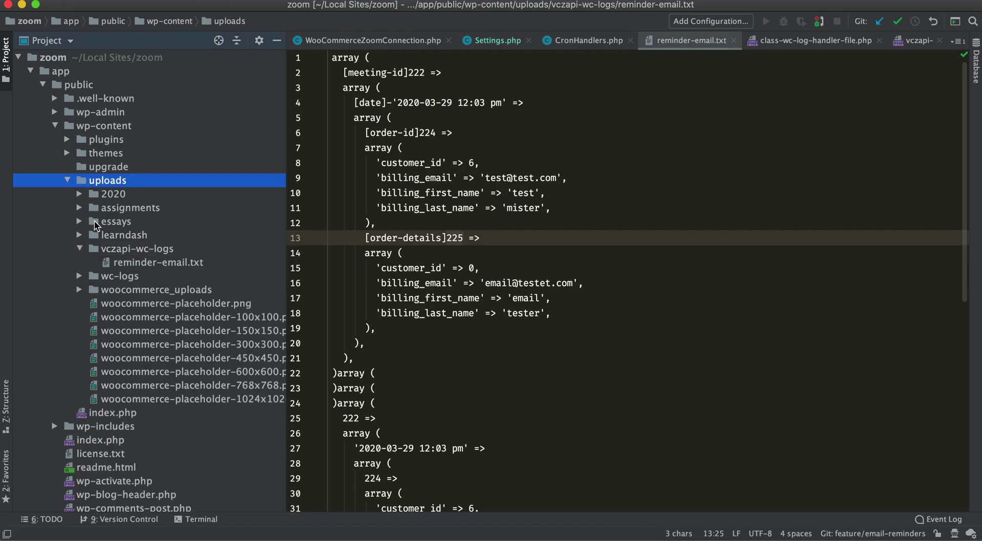
click(95, 250)
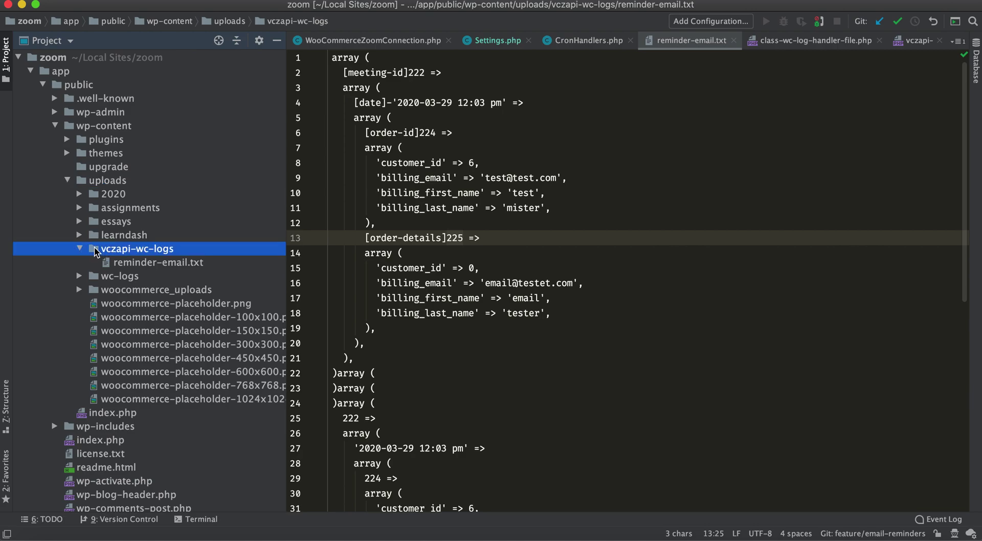
click(130, 263)
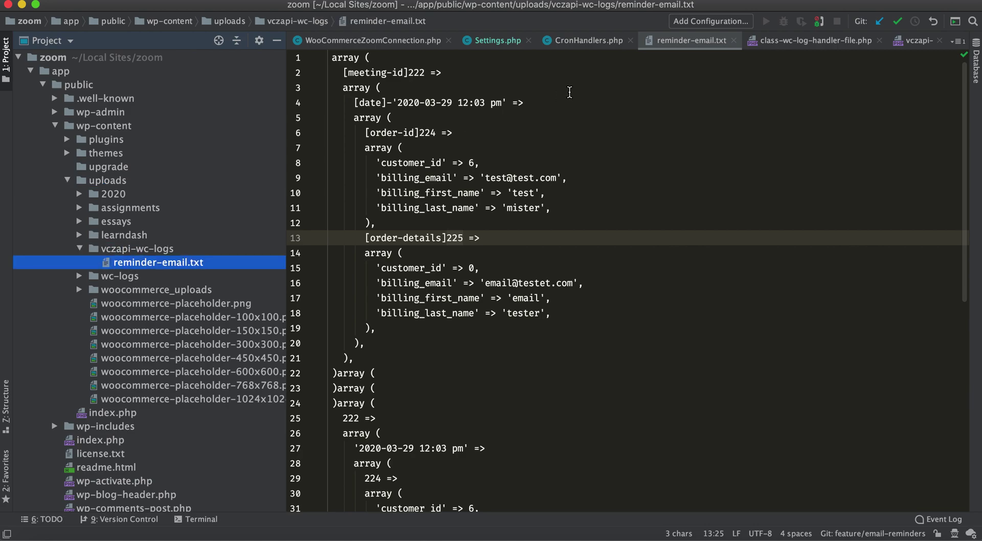
scroll(569, 92, down, 7)
scroll(569, 92, up, 3)
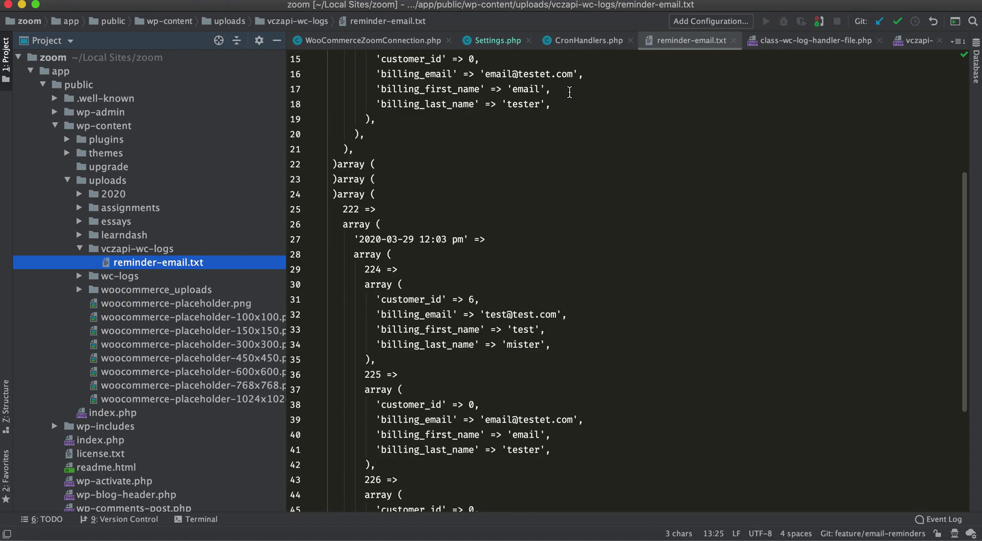
Insert a blank line after the closing ')' on line 24 to separate the two array blocks
click(341, 166)
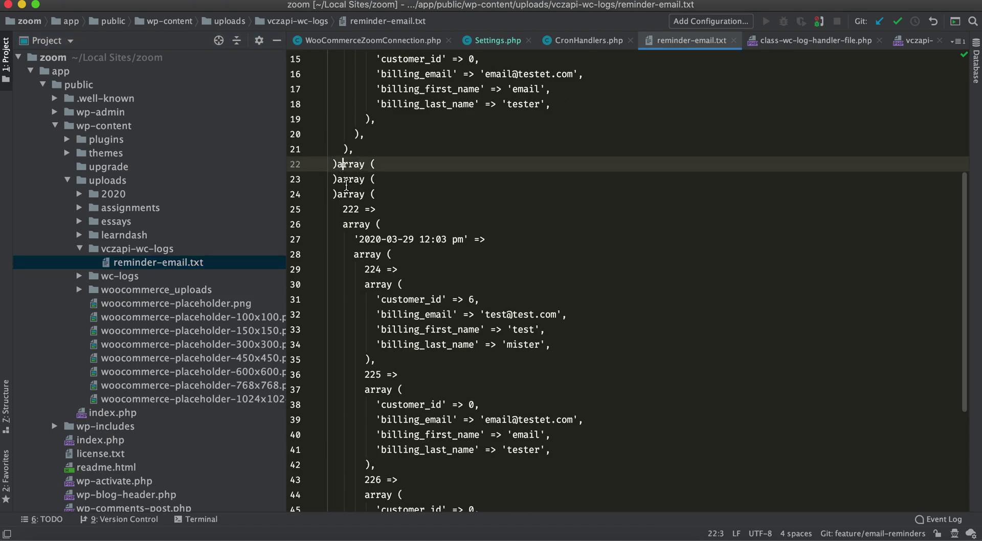
click(344, 196)
click(336, 197)
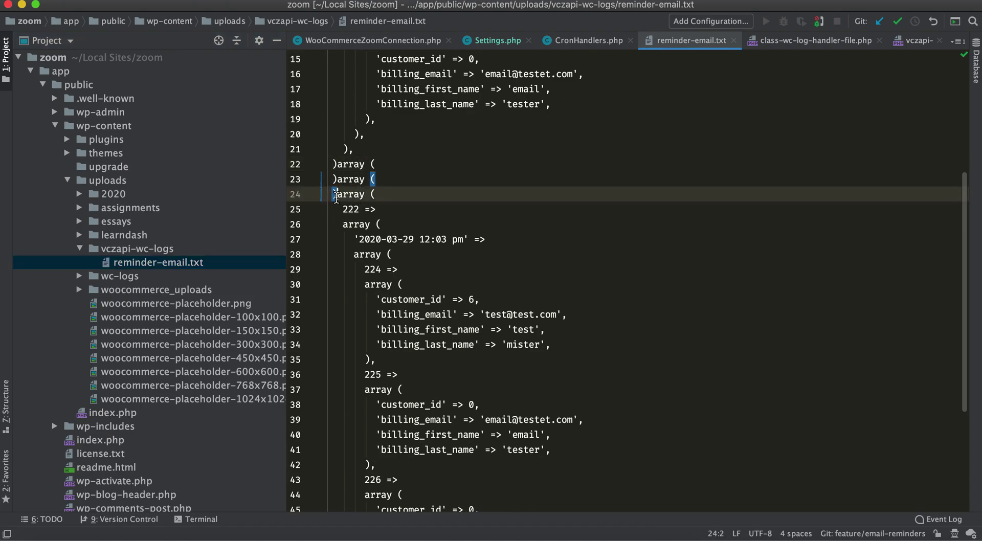
scroll(336, 197, up, 1)
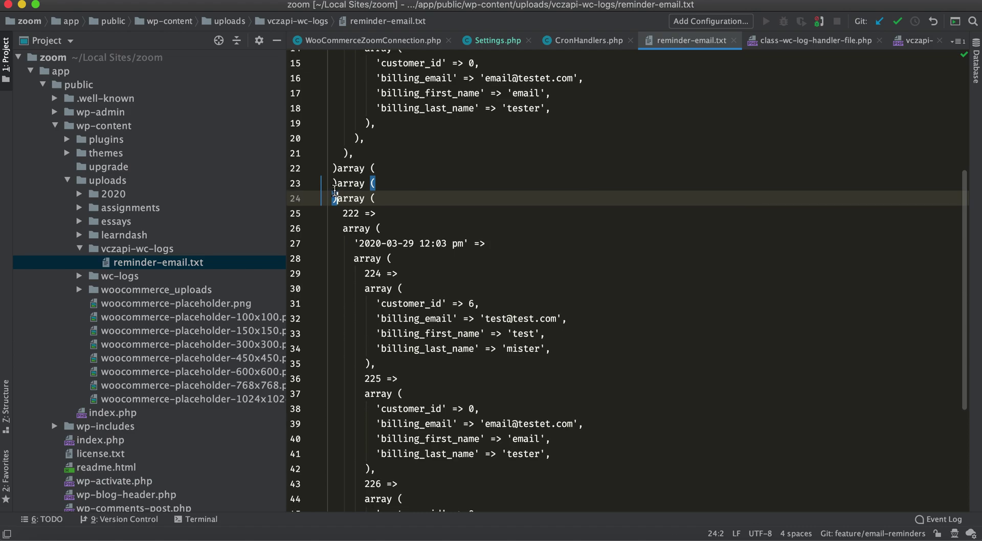
key(Return)
key(Return)
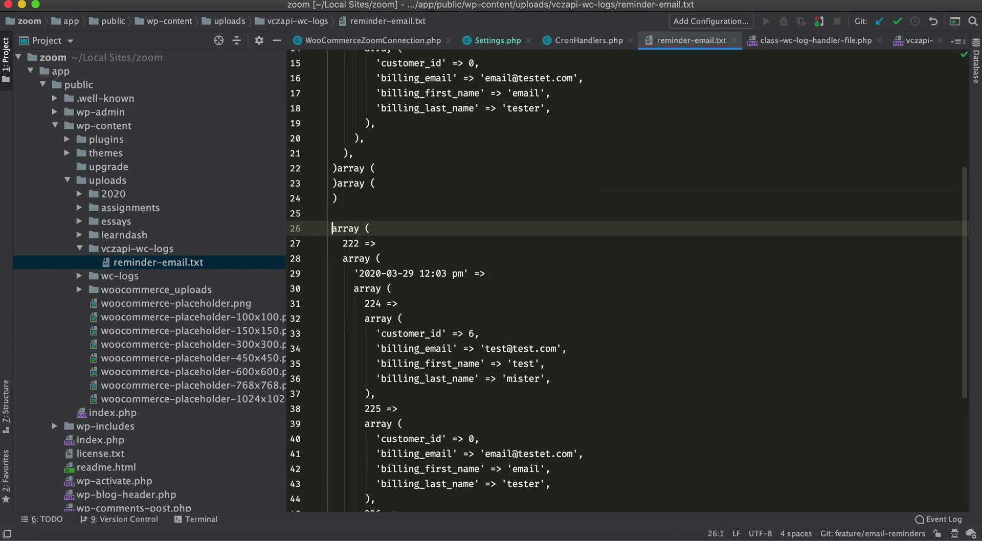
double_click(346, 243)
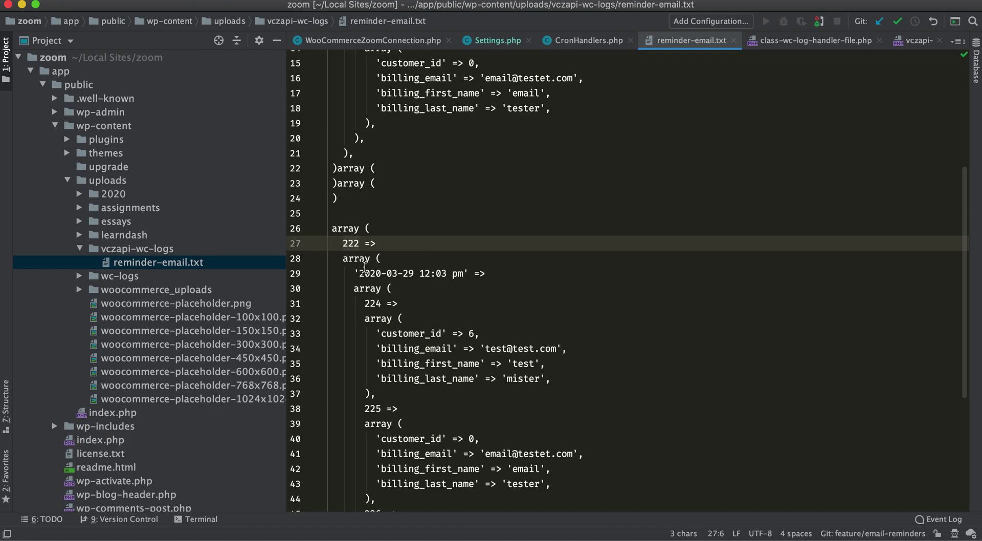
drag(358, 272, 458, 279)
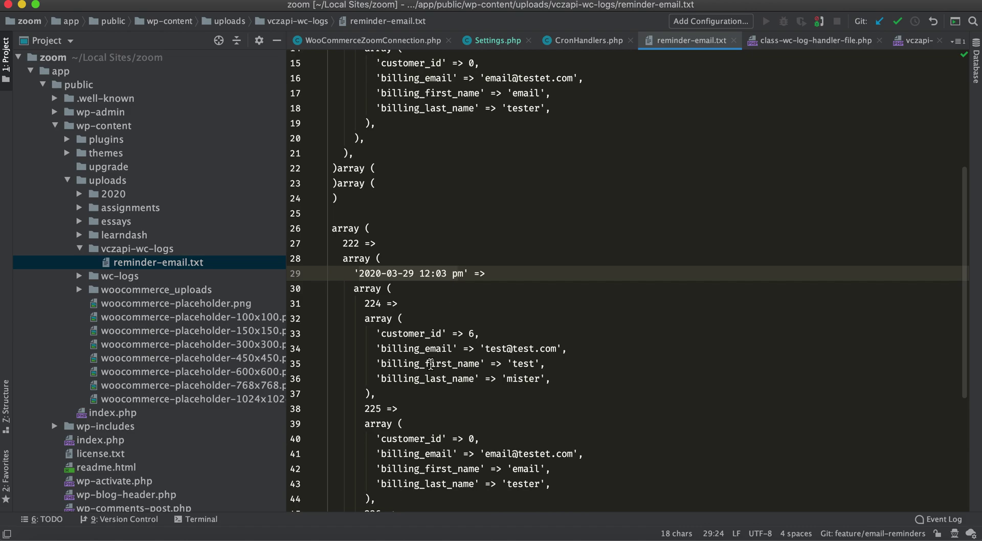
scroll(432, 364, down, 1)
scroll(431, 364, down, 3)
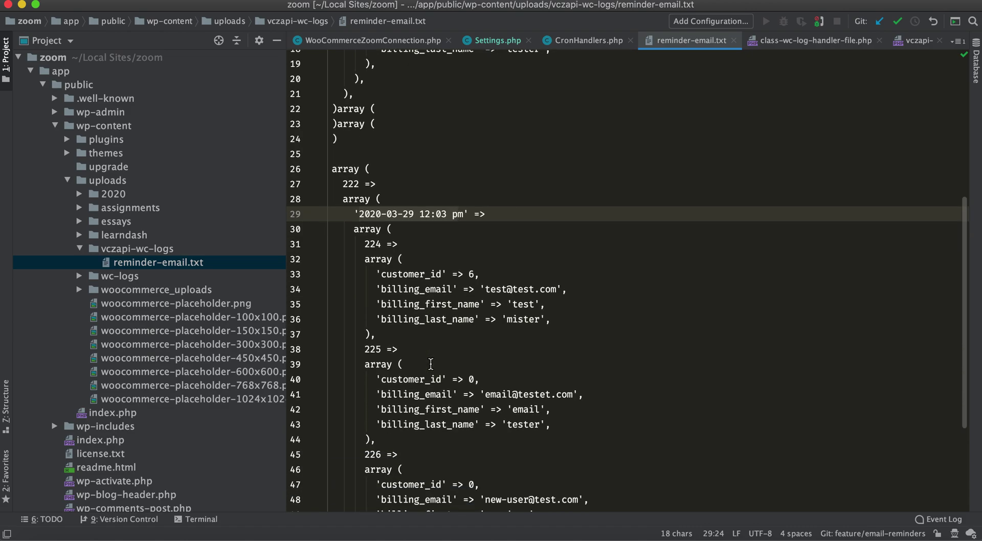
scroll(431, 364, down, 3)
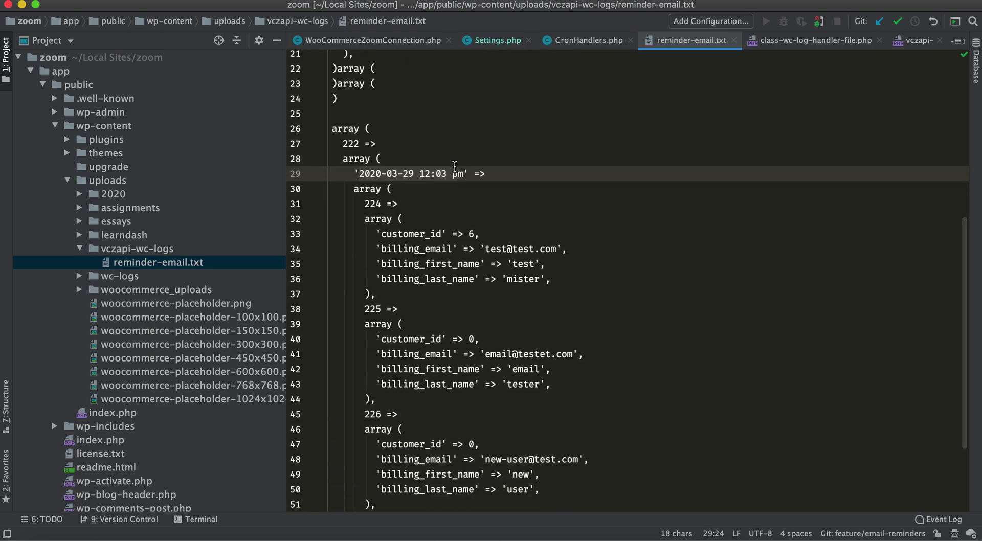
drag(467, 173, 356, 176)
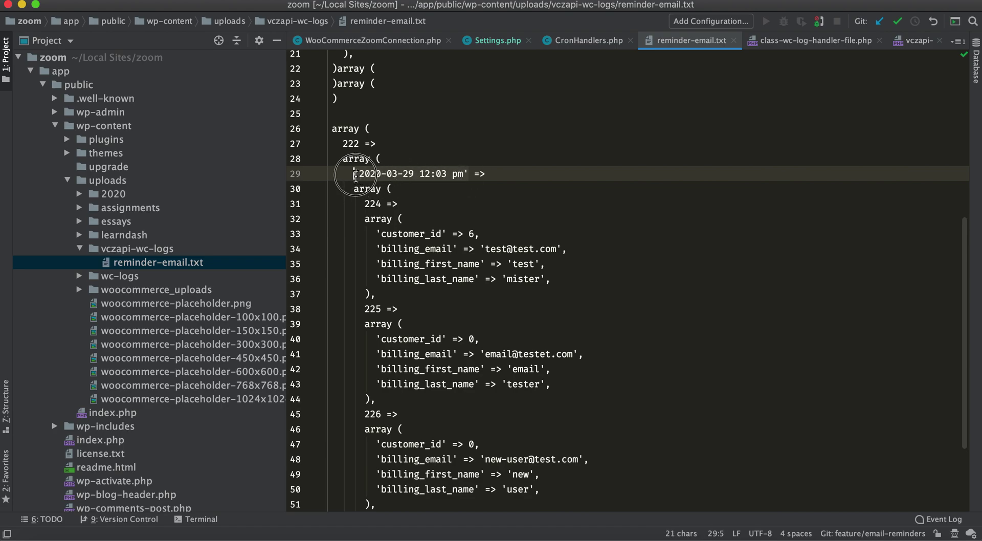
click(376, 220)
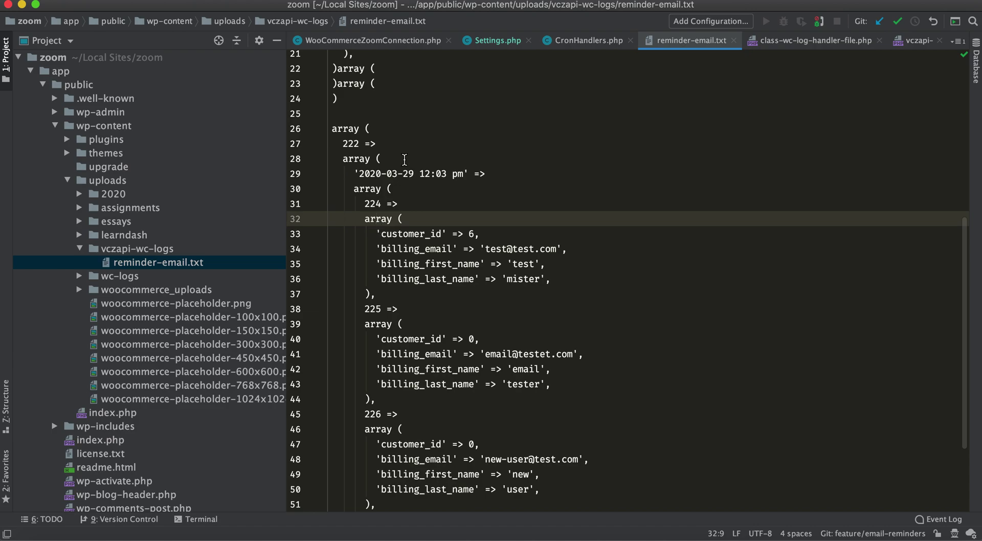
scroll(404, 160, down, 3)
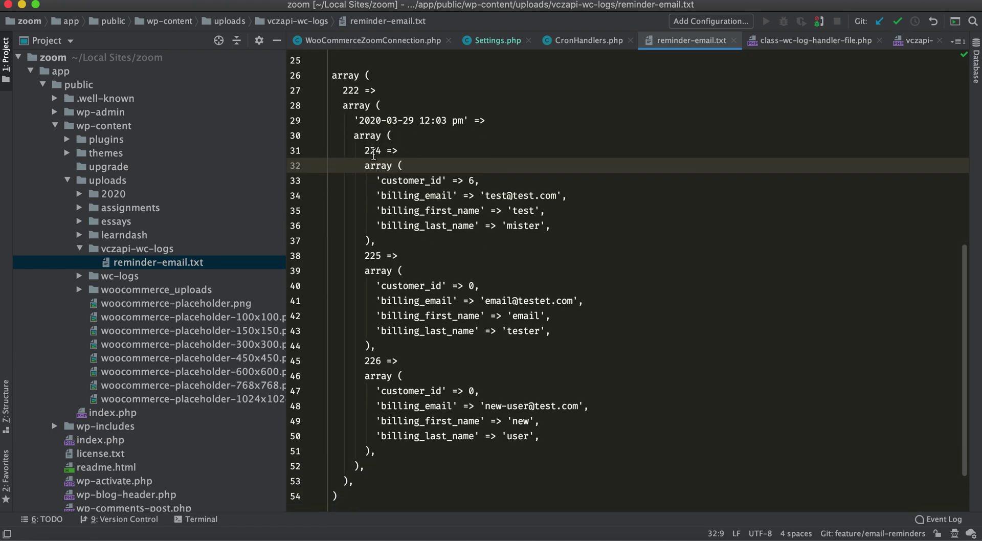
Check the logged order IDs 224, 225 and 226 in the second block
double_click(373, 151)
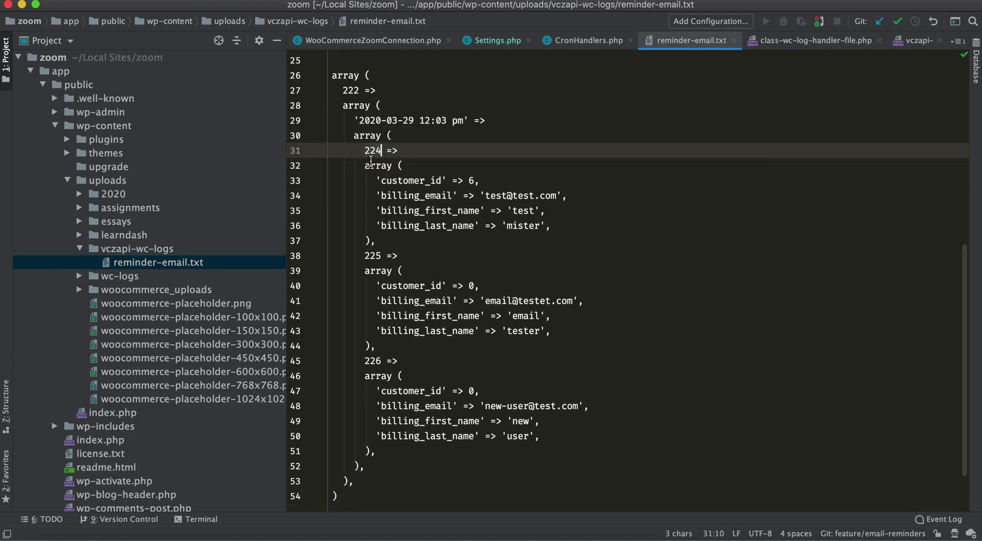
click(370, 161)
double_click(373, 256)
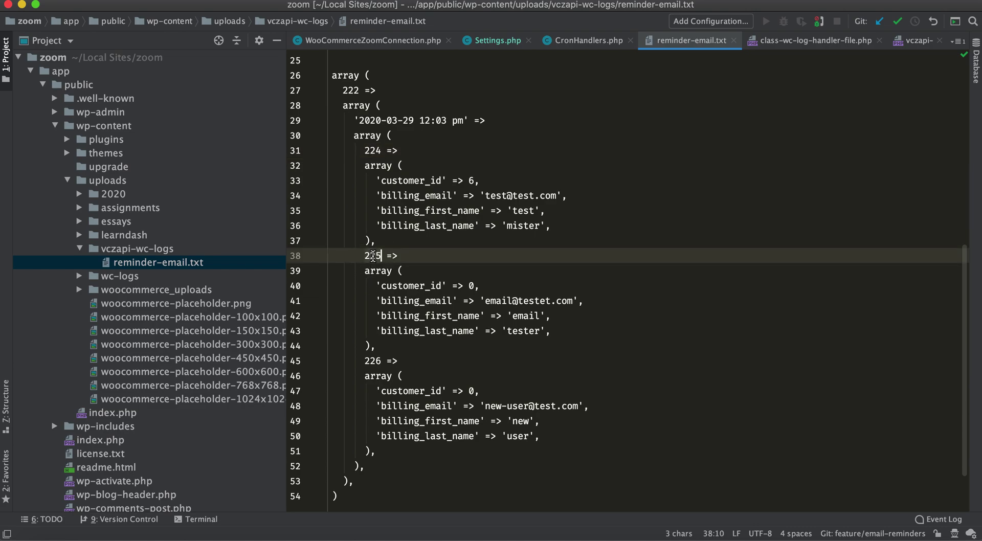
double_click(371, 361)
scroll(373, 369, down, 2)
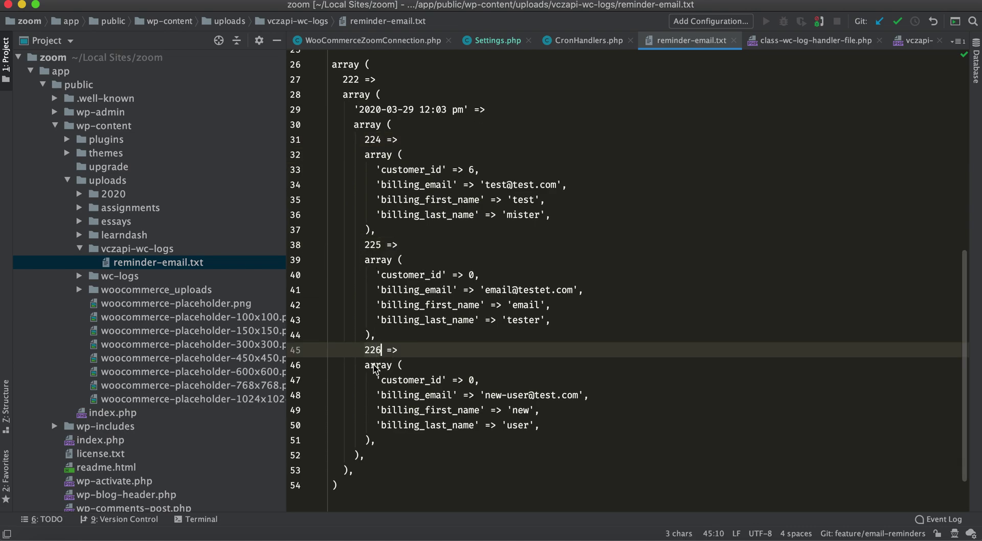
scroll(374, 368, up, 3)
scroll(375, 368, up, 7)
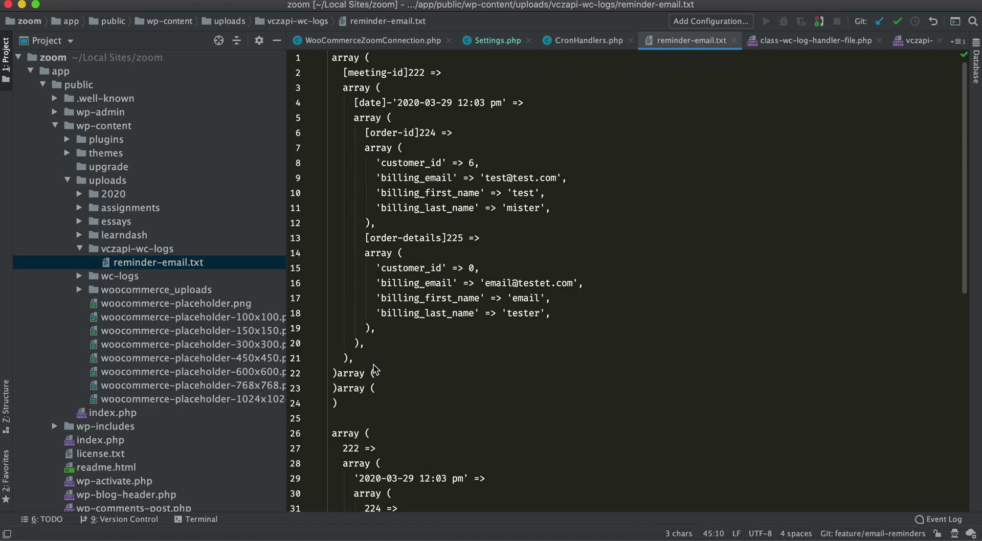
scroll(375, 369, down, 9)
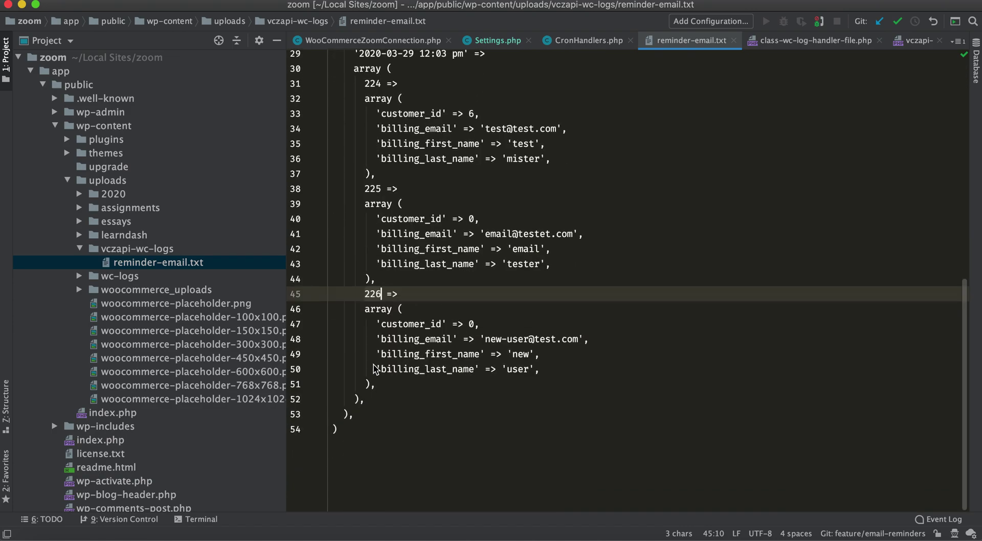
scroll(375, 368, up, 9)
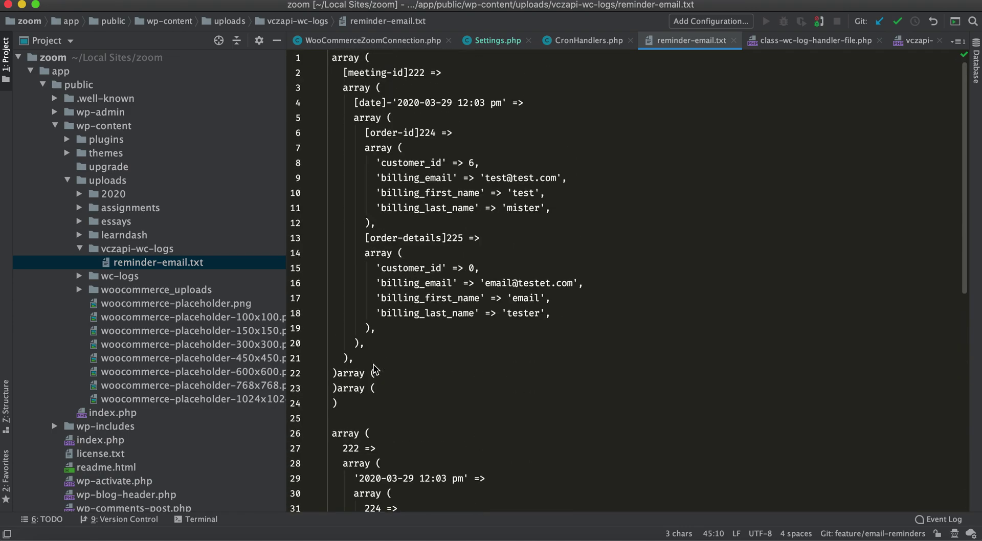